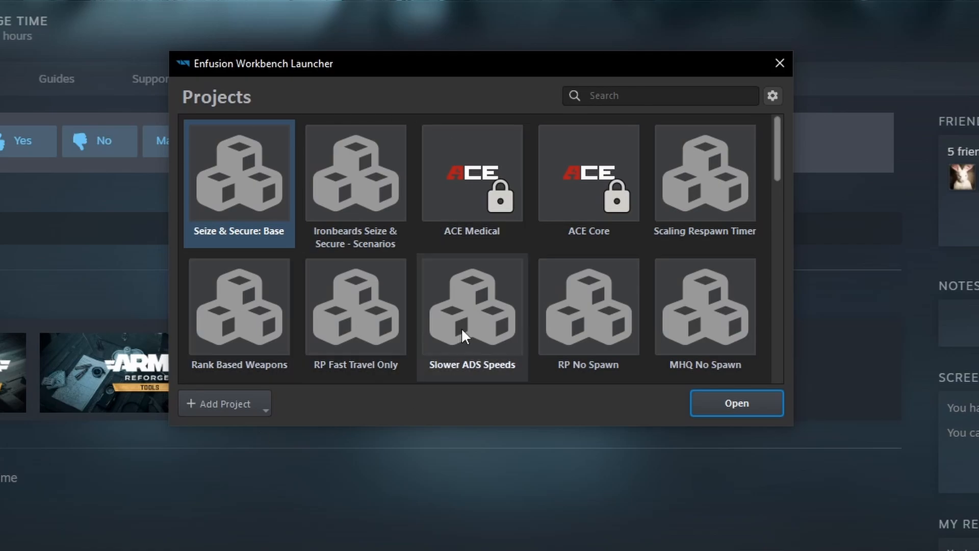
- Look through the ArmaReforger addons folder for an existing project to add, and close the file browser without adding one
click(257, 407)
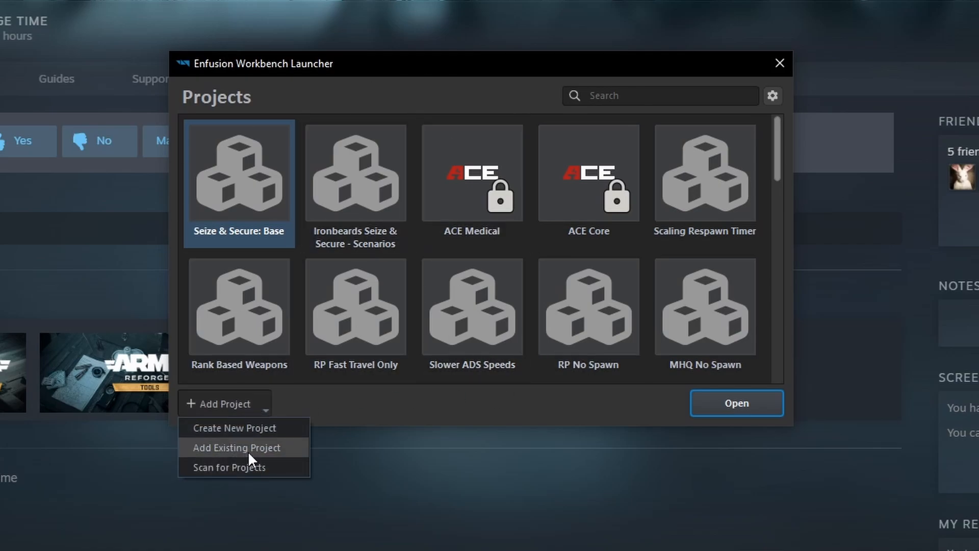
click(236, 445)
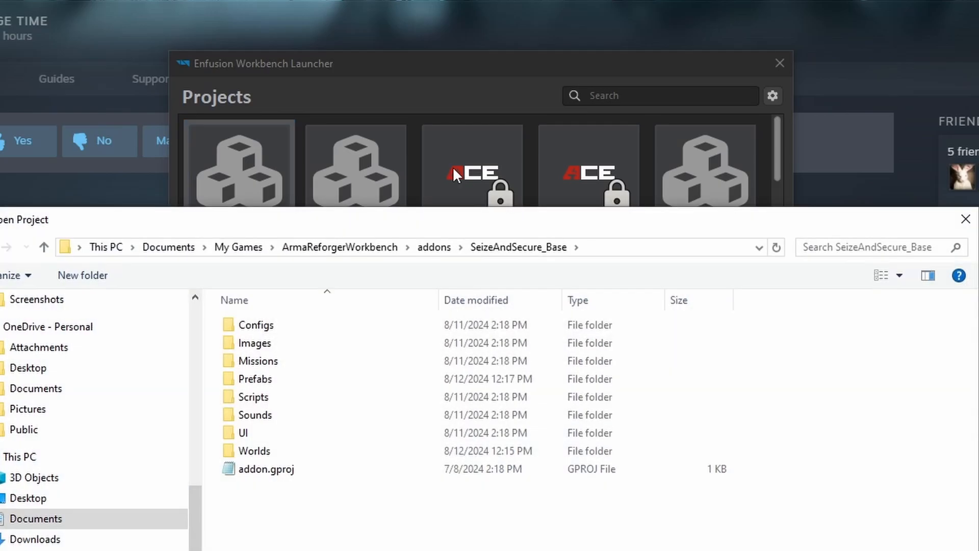
click(238, 247)
double_click(275, 361)
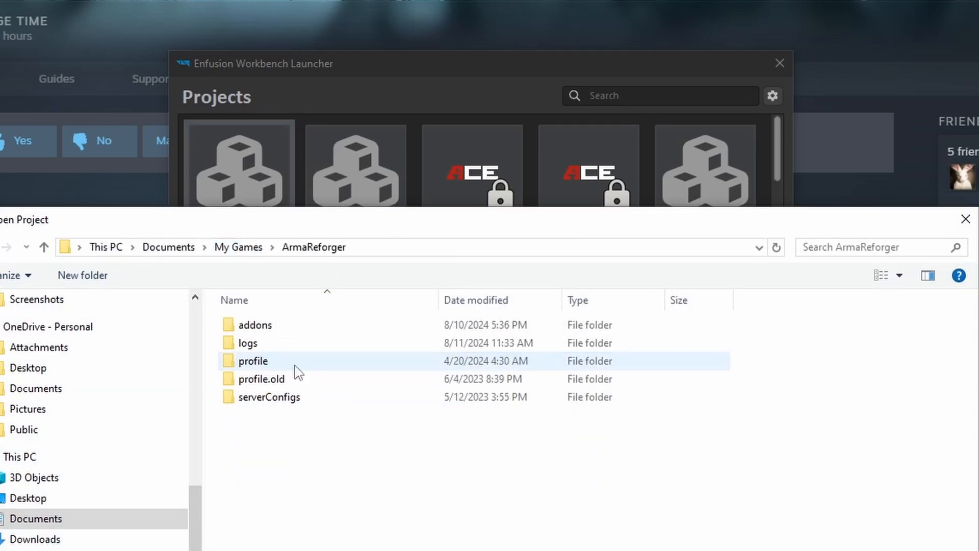
double_click(278, 330)
scroll(326, 438, down, 20)
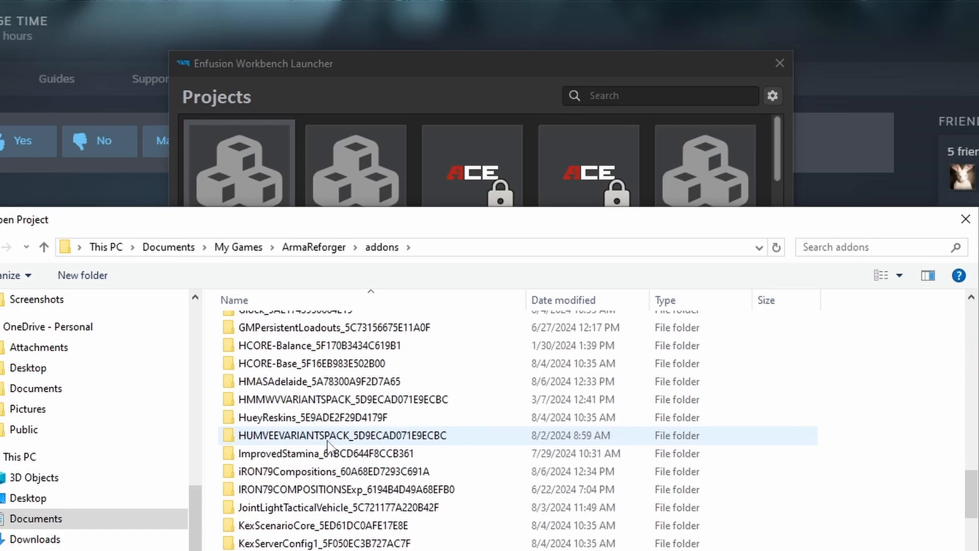
scroll(328, 446, down, 20)
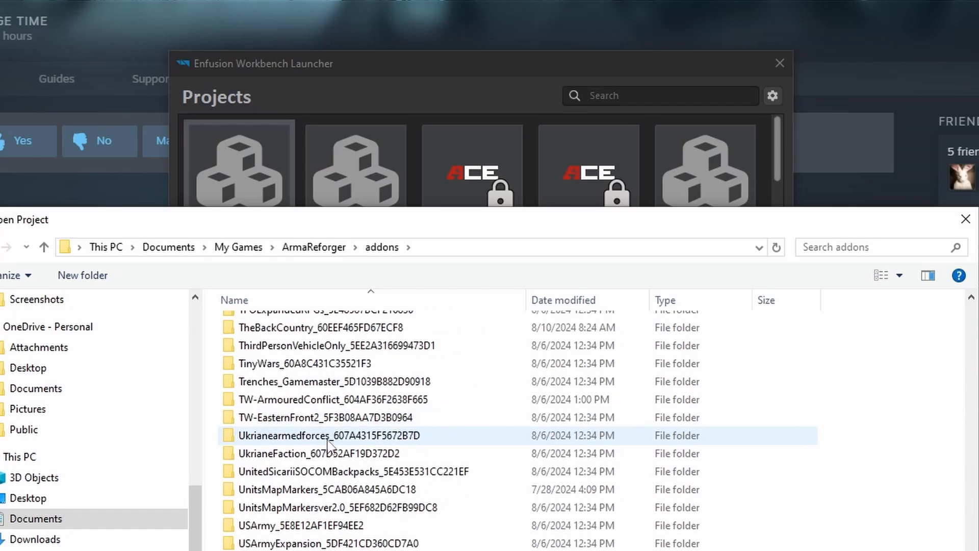
scroll(318, 481, up, 8)
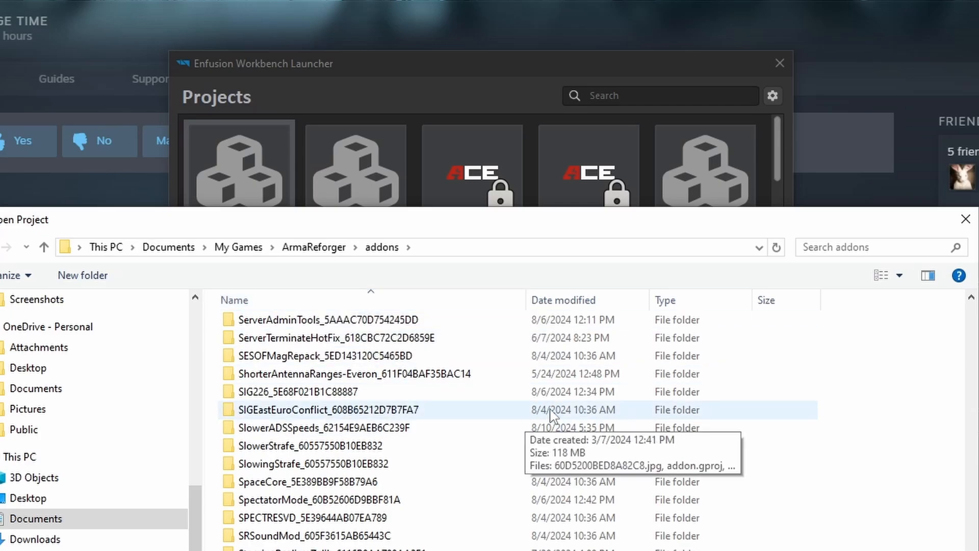
click(957, 228)
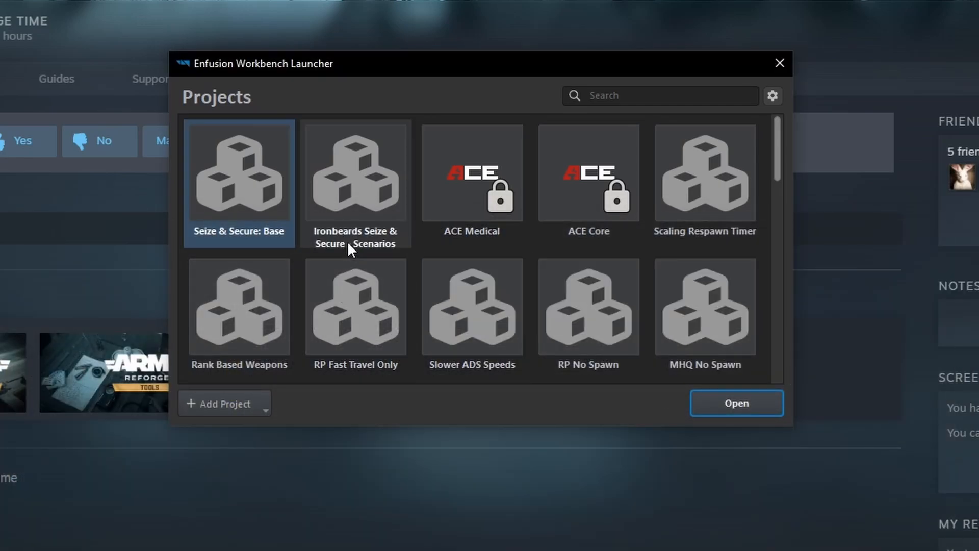
- Create a new project named "Seize & Secure - Monti" with SeizeAndSecureBase as a dependency
click(256, 409)
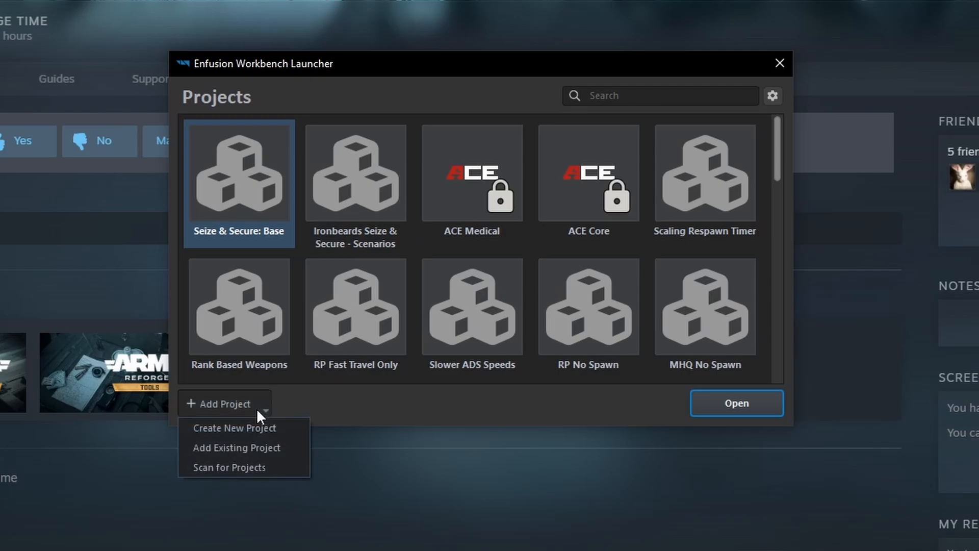
click(257, 430)
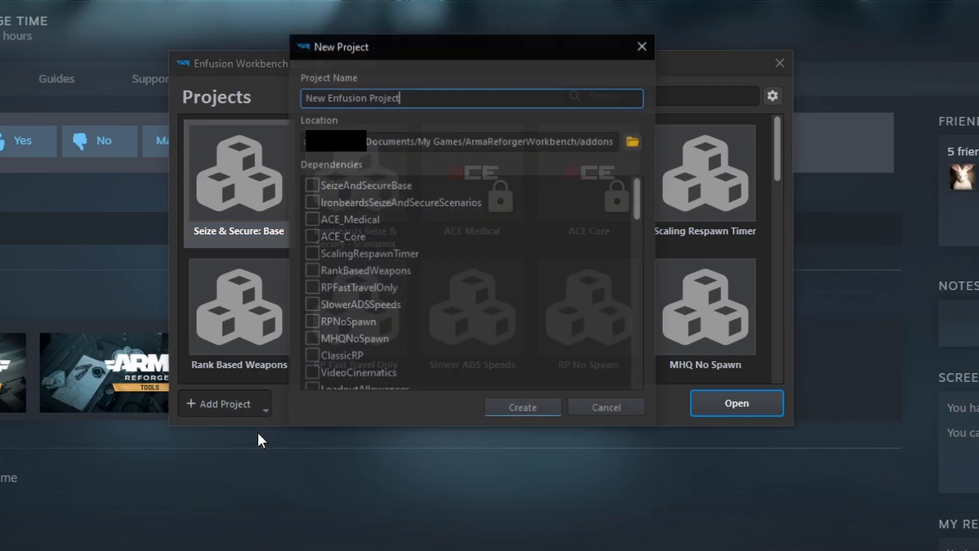
triple_click(409, 97)
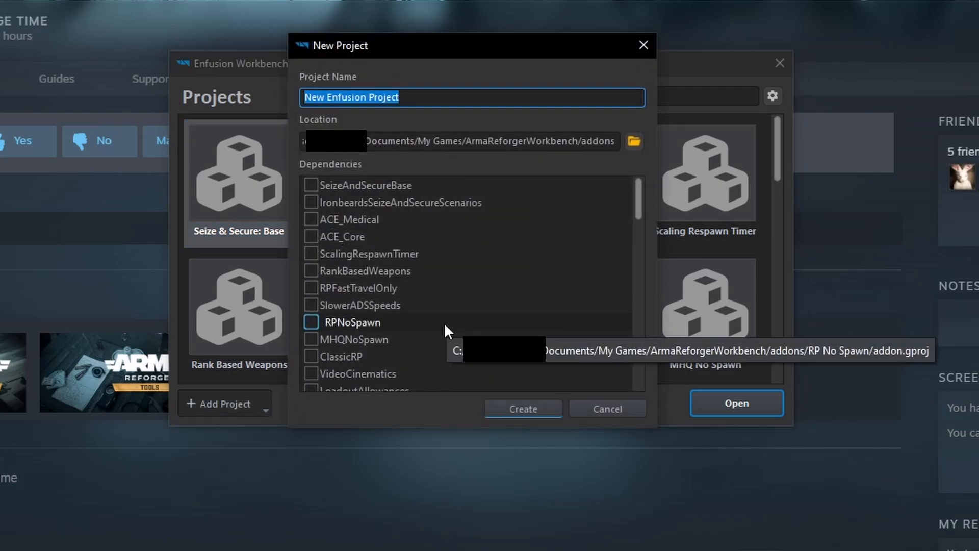
text(Seize )
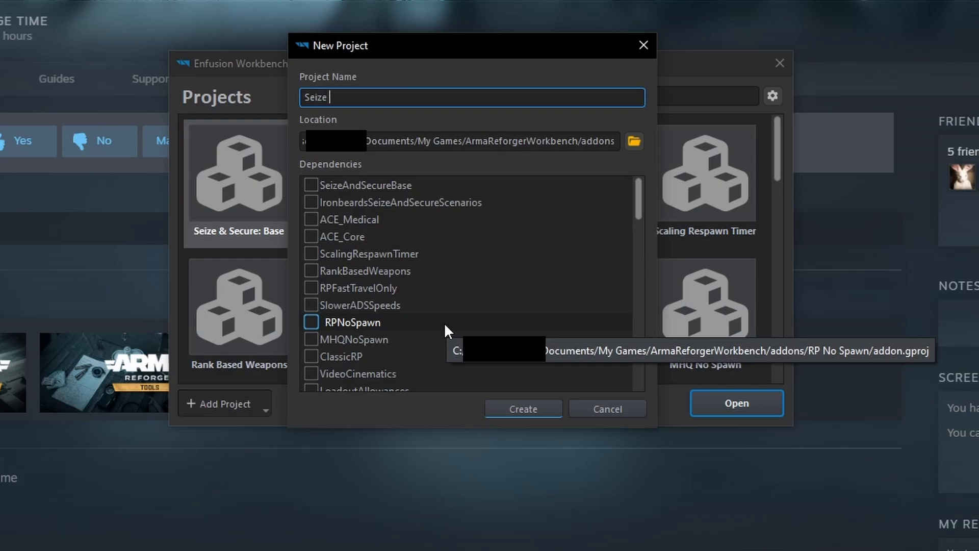
text(& Secure - Monti)
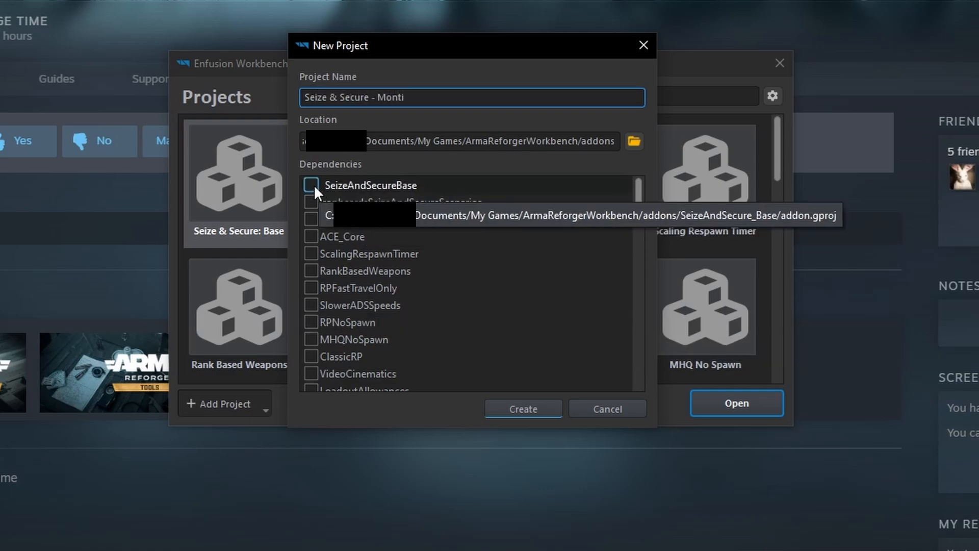
click(311, 184)
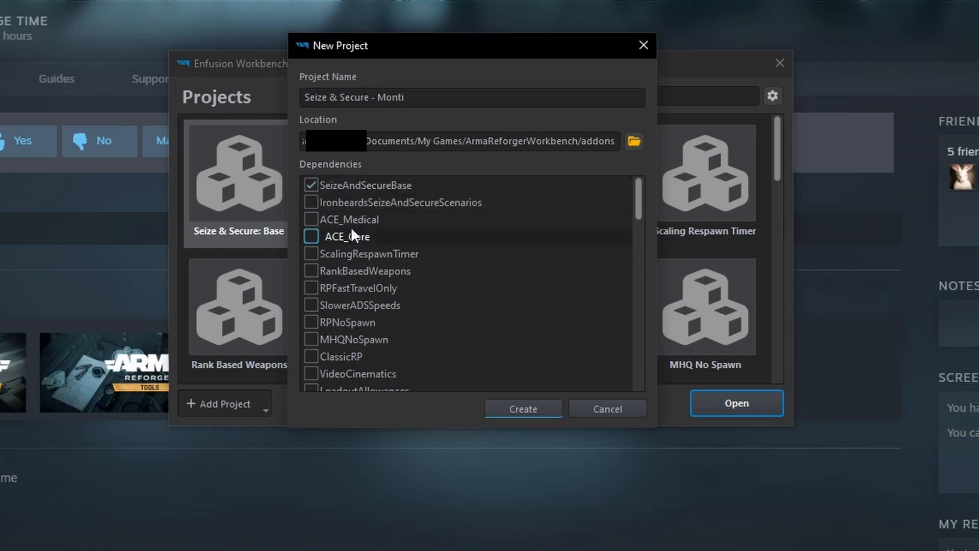
click(514, 408)
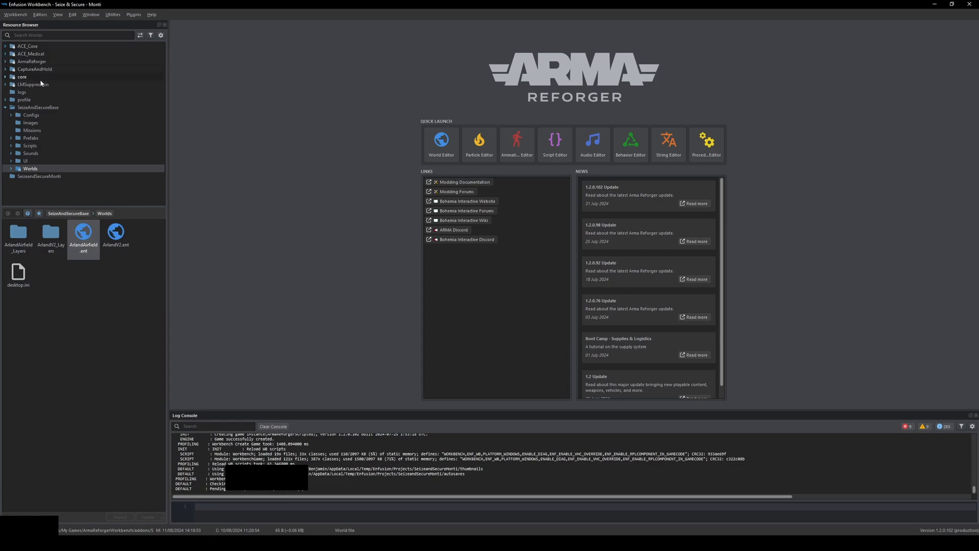
- Select the SeizeandSecureMonti project folder and launch the World Editor, ignoring the virtual machine exception
click(6, 108)
click(36, 115)
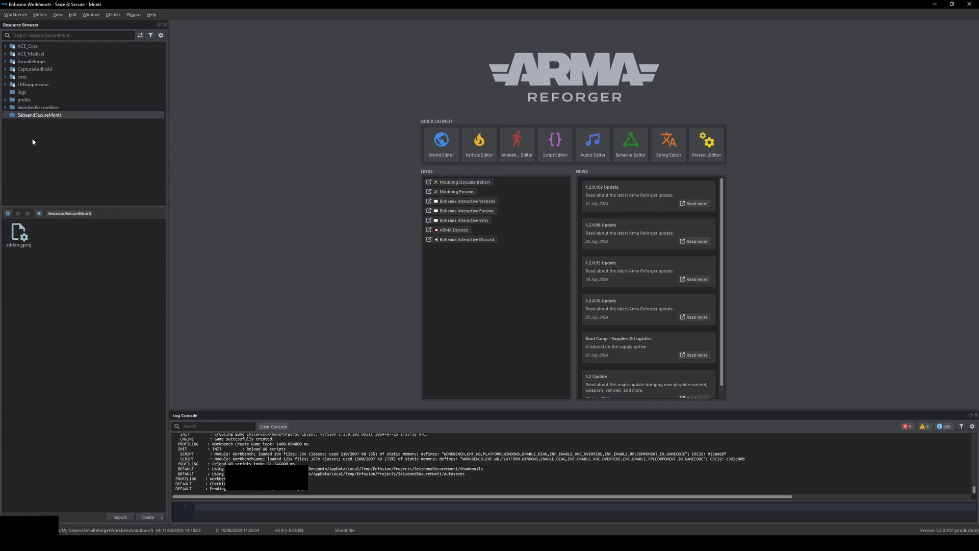
click(440, 143)
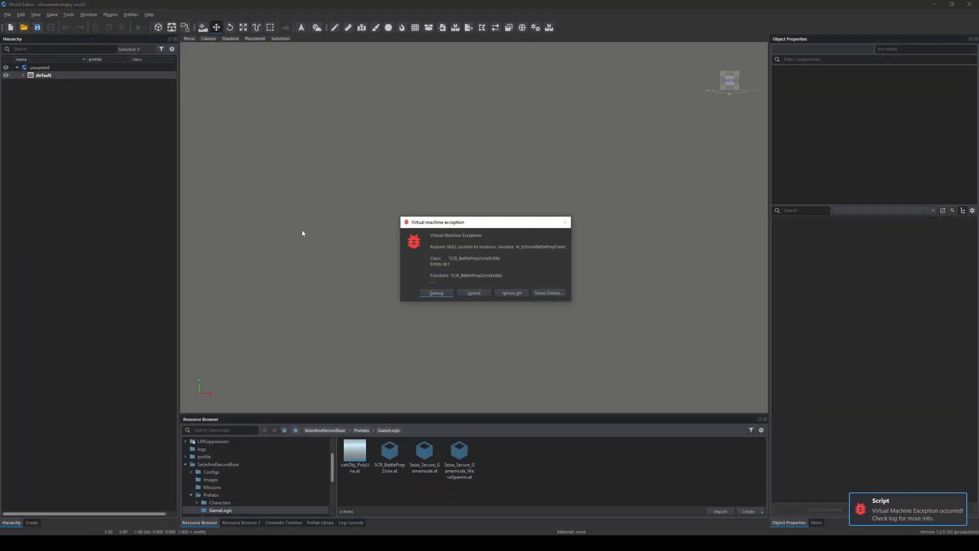
click(473, 295)
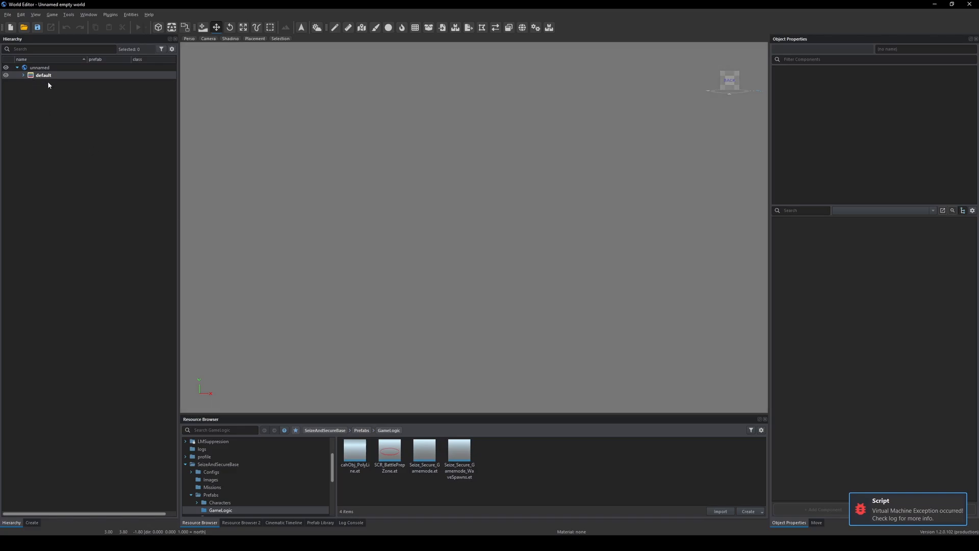
- Load the Eden.ent world from ArmaReforger's worlds/Eden folder and create a sub-scene of it
click(23, 28)
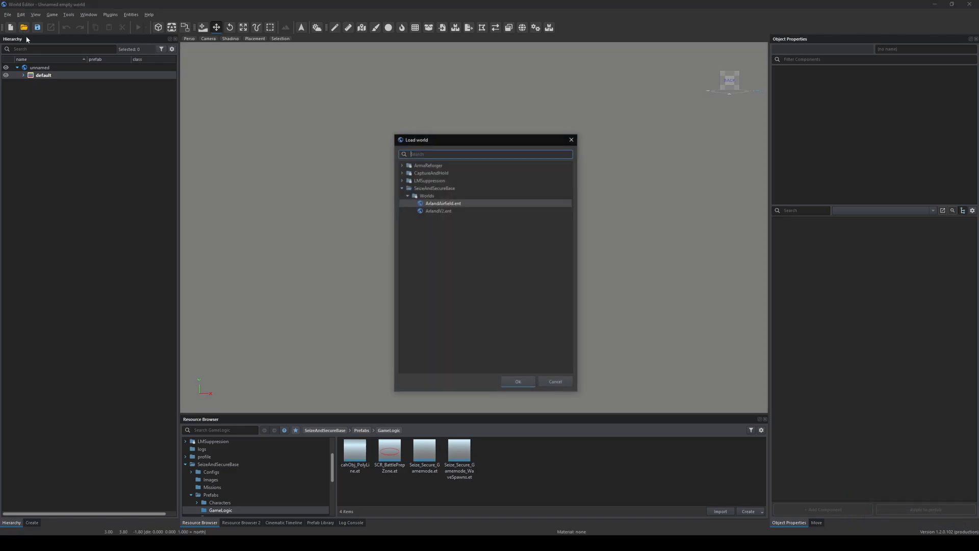
click(402, 166)
click(407, 173)
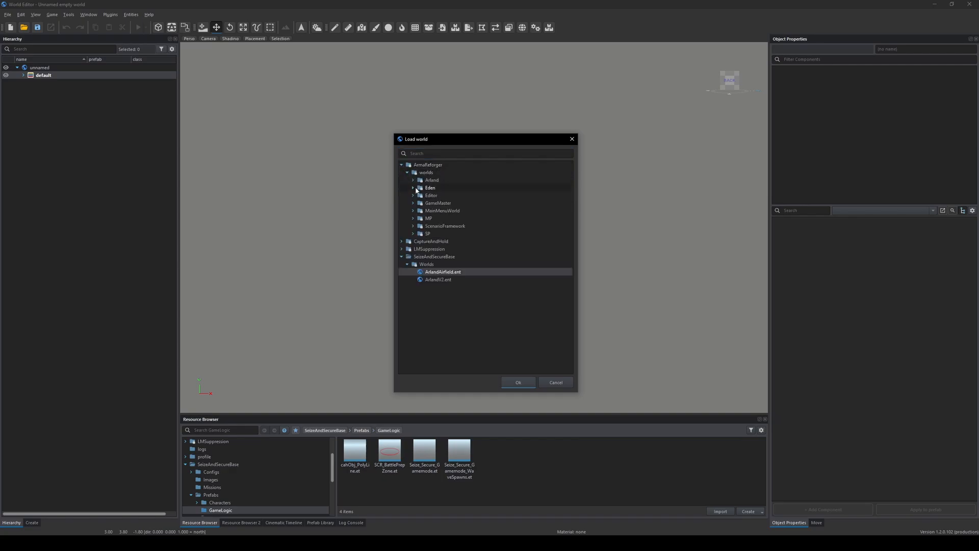
click(413, 187)
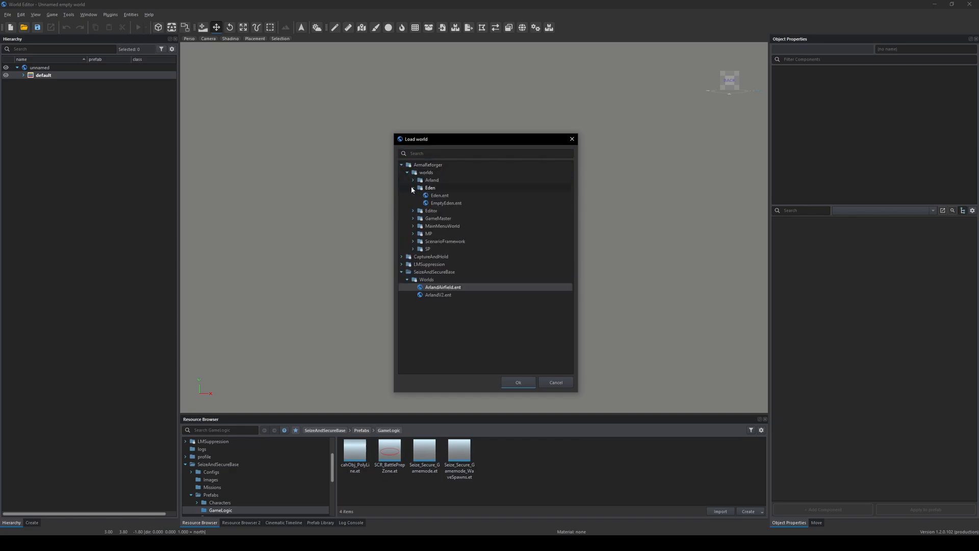
double_click(442, 197)
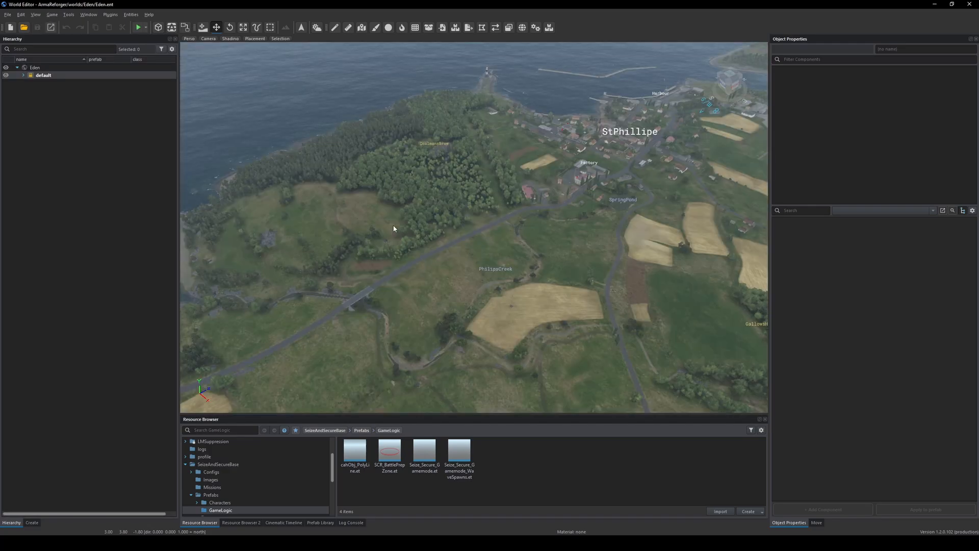
click(11, 30)
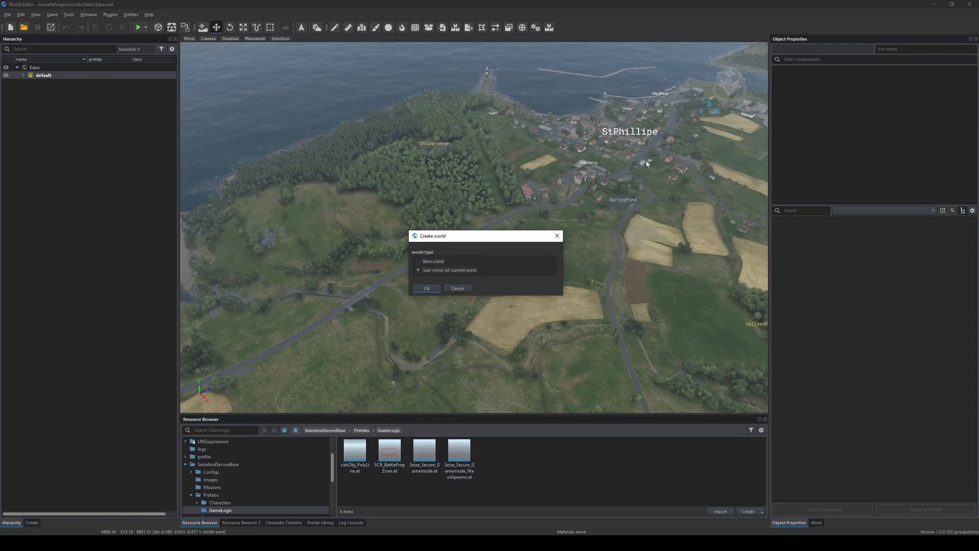
click(427, 289)
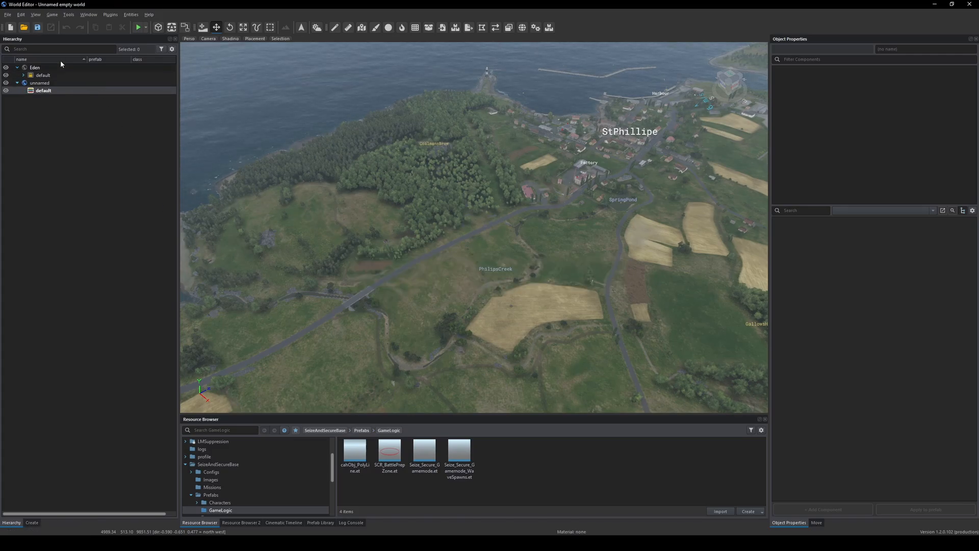
- Start saving the new world and create a folder named Worlds inside the SeizeandSecureMonti project
click(37, 27)
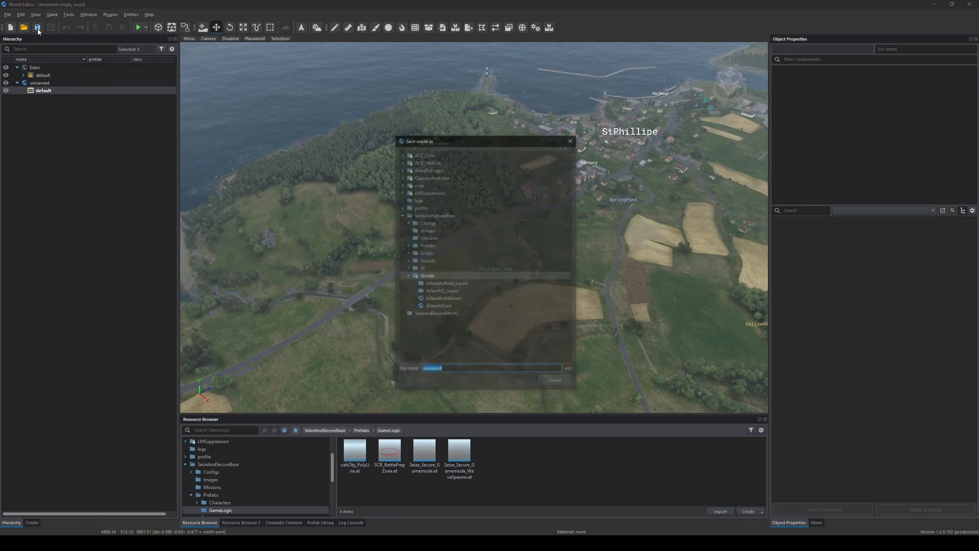
click(443, 316)
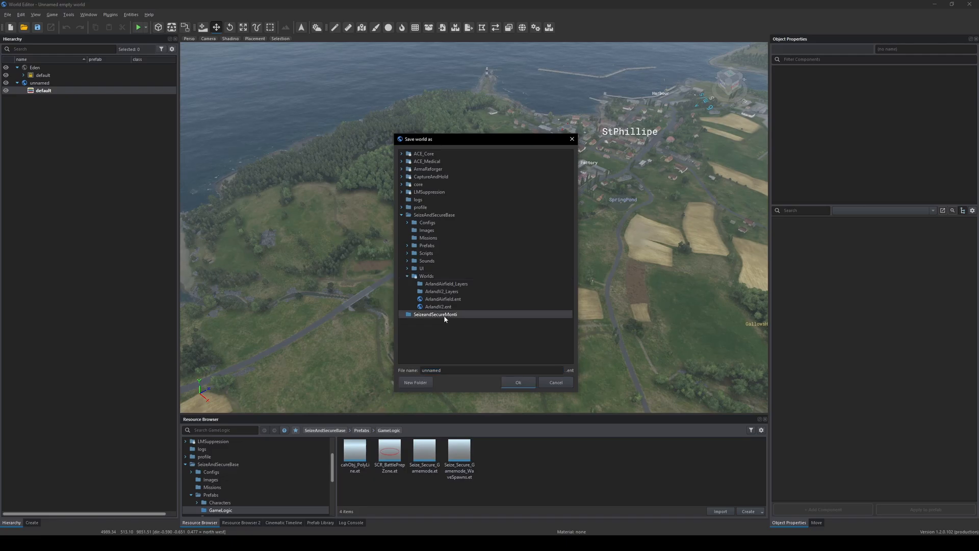
click(415, 382)
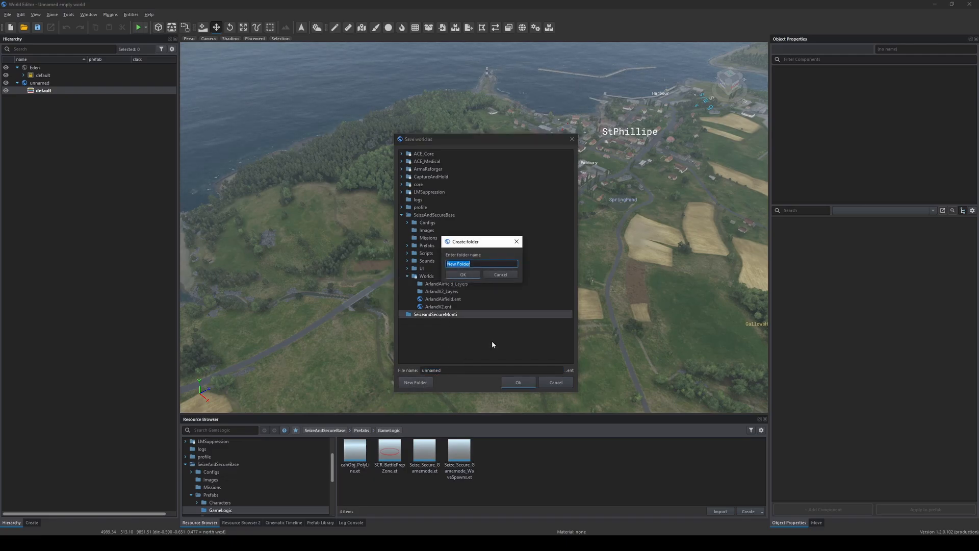
text(Worlds)
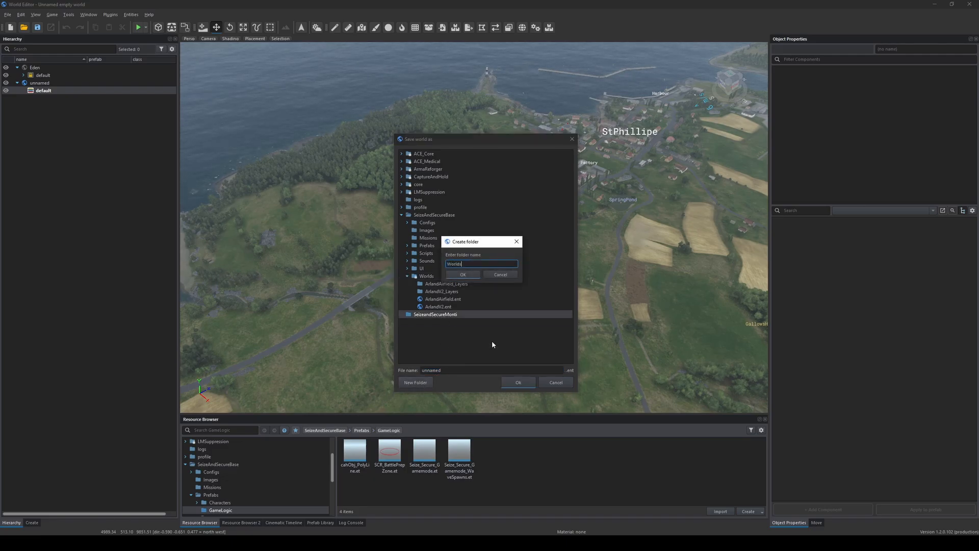
key(Return)
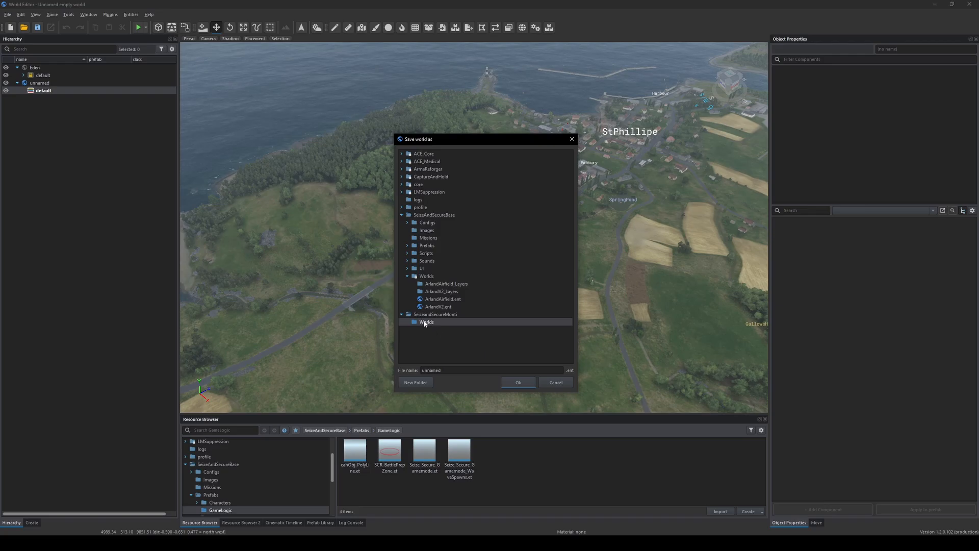
- Save the world as SeizeMonti in the new Worlds folder
double_click(439, 370)
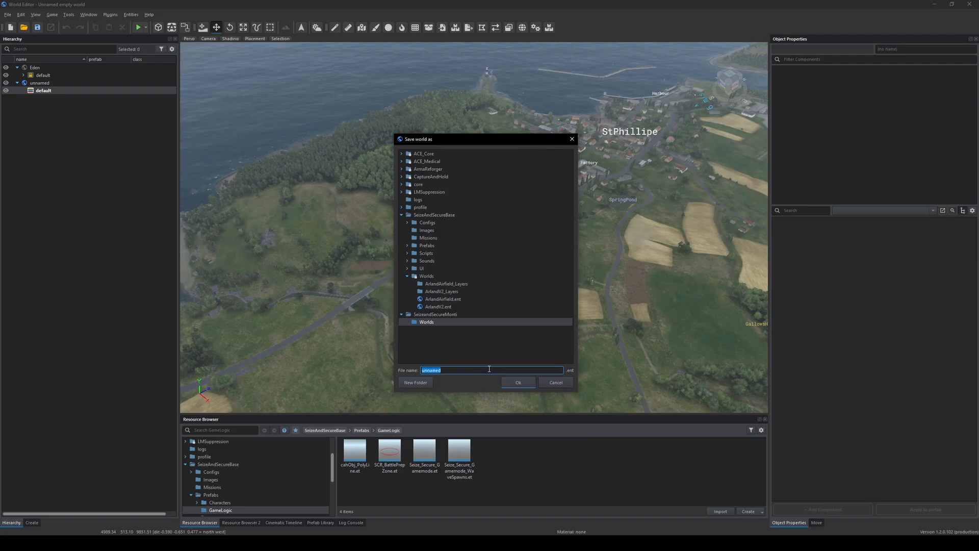
text(S)
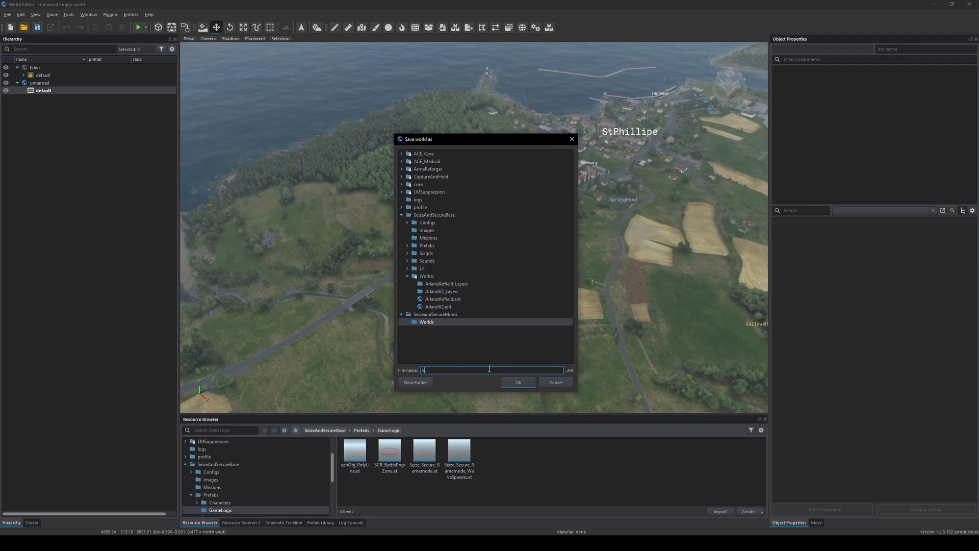
text(eizeMonti)
key(Return)
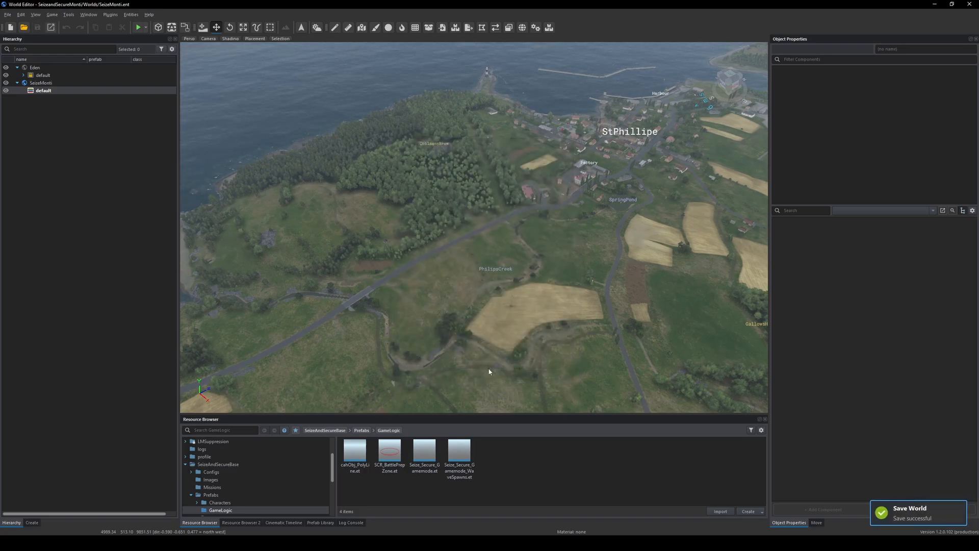
- Fly the camera across the island from StPhillipe to an elevated view over the town of Montignac
right_drag(521, 286, 688, 255)
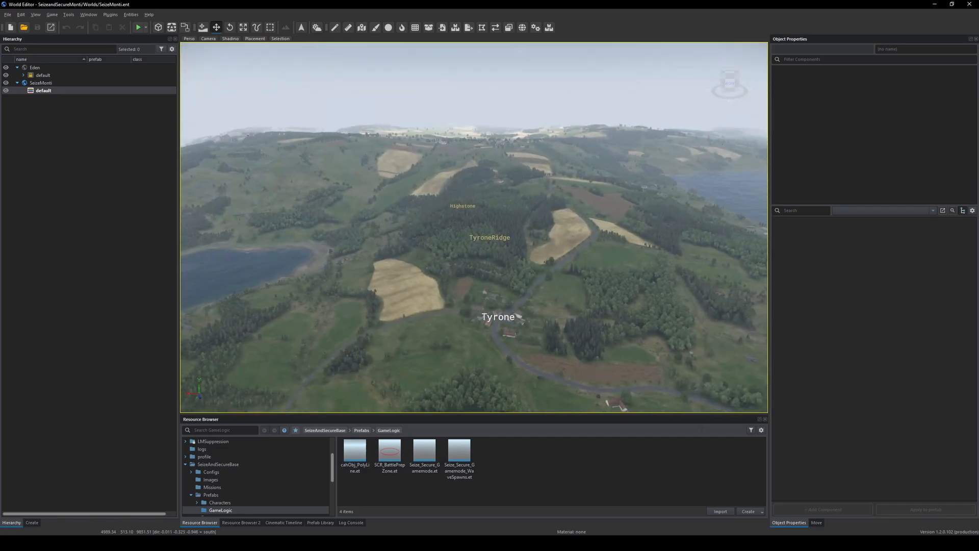
right_drag(474, 226, 495, 140)
key(w)
key(w)
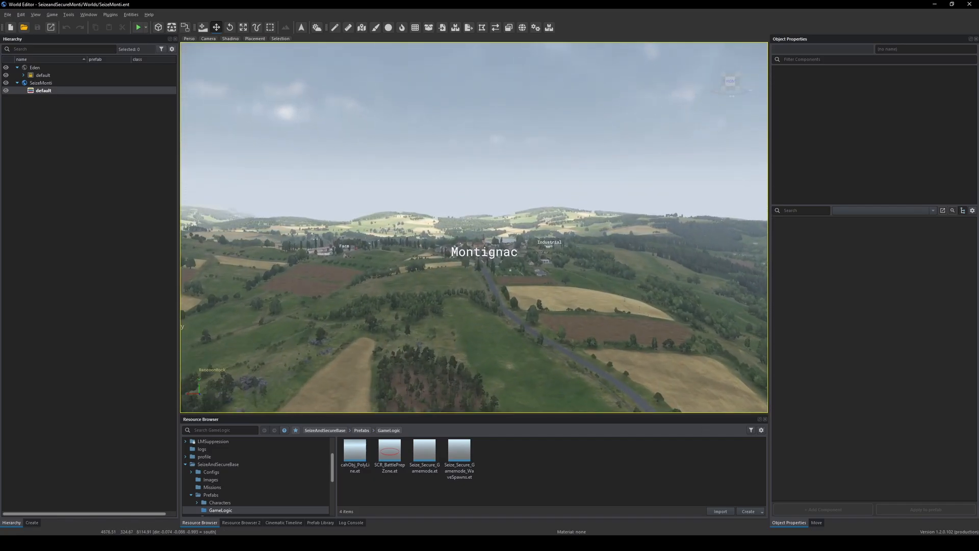
key(w)
key(q)
right_drag(474, 227, 407, 339)
key(d)
key(s)
key(a)
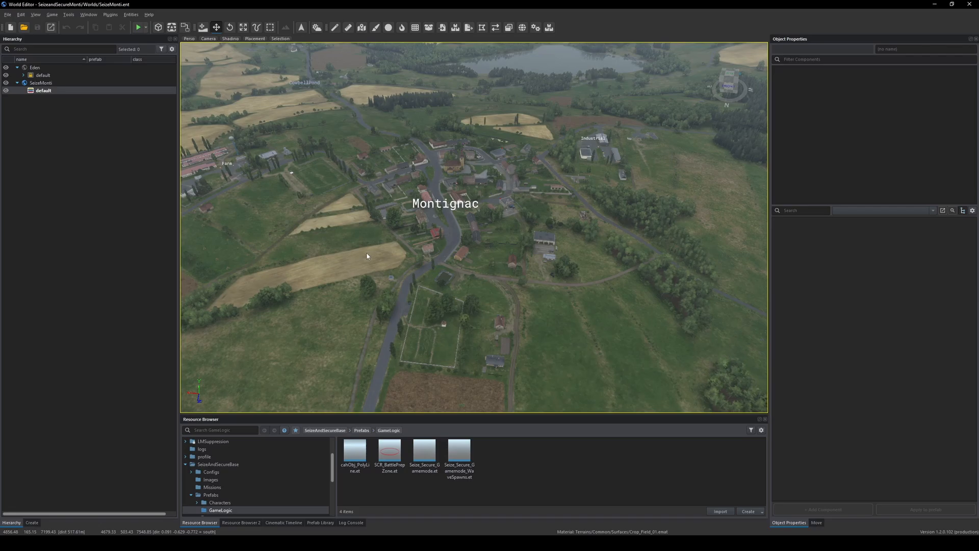
- Start the Game Mode Setup plugin for the world with the Conflict.conf template
click(110, 14)
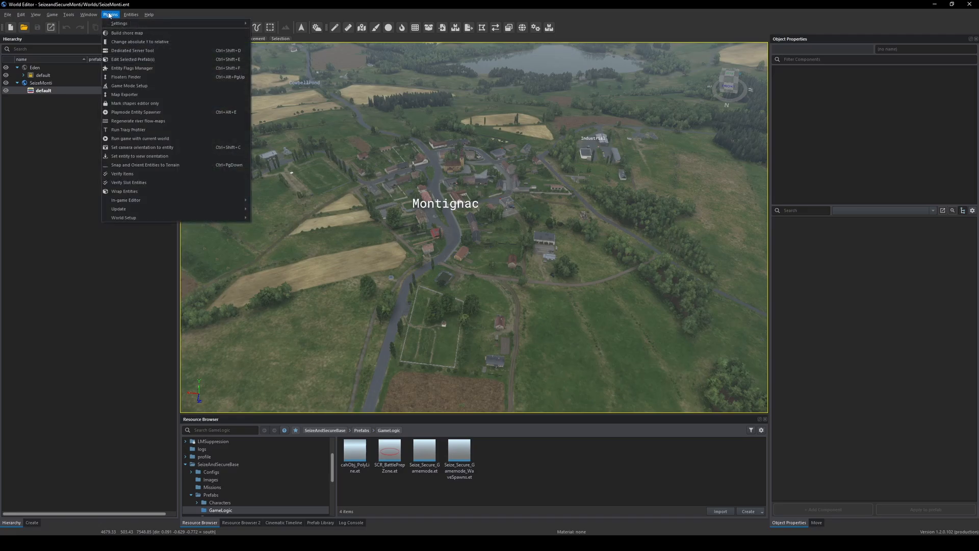
click(128, 86)
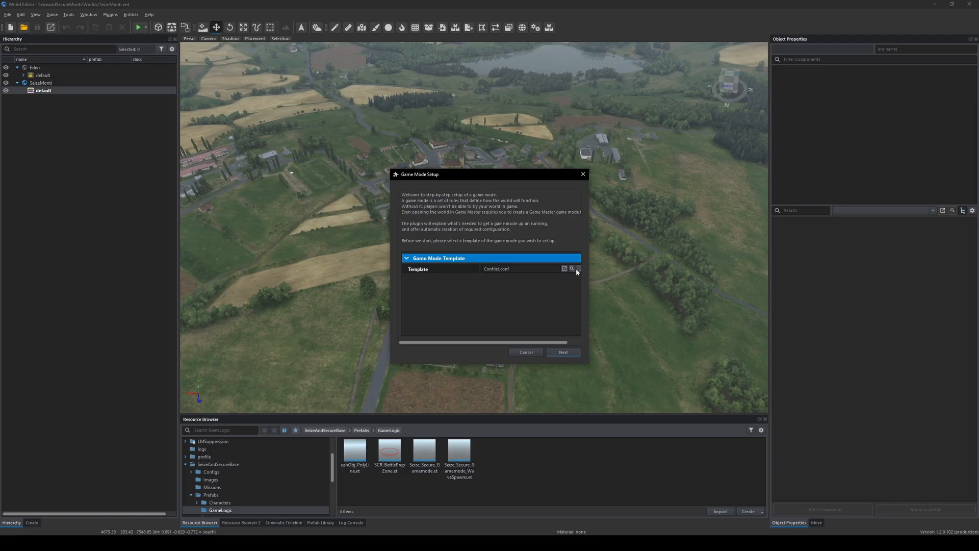
drag(589, 271, 623, 271)
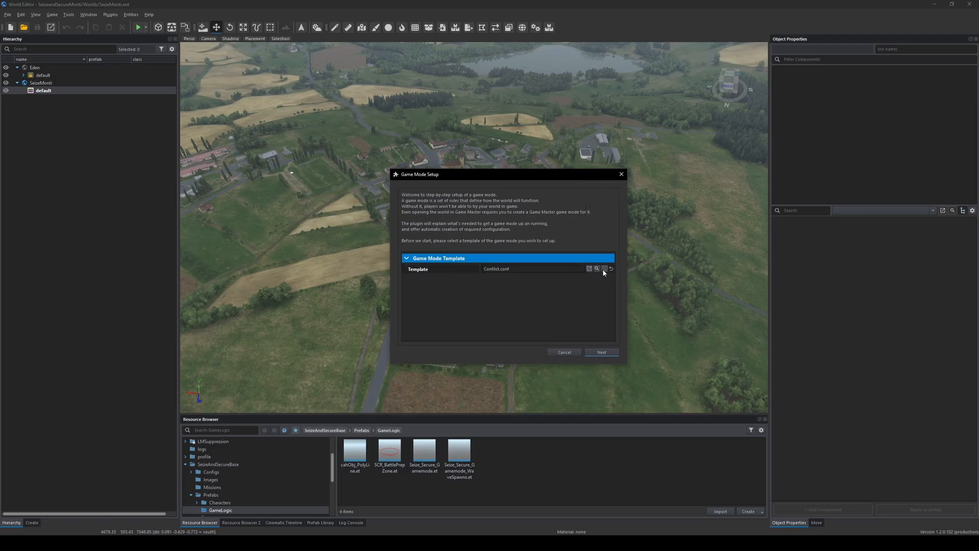
click(603, 269)
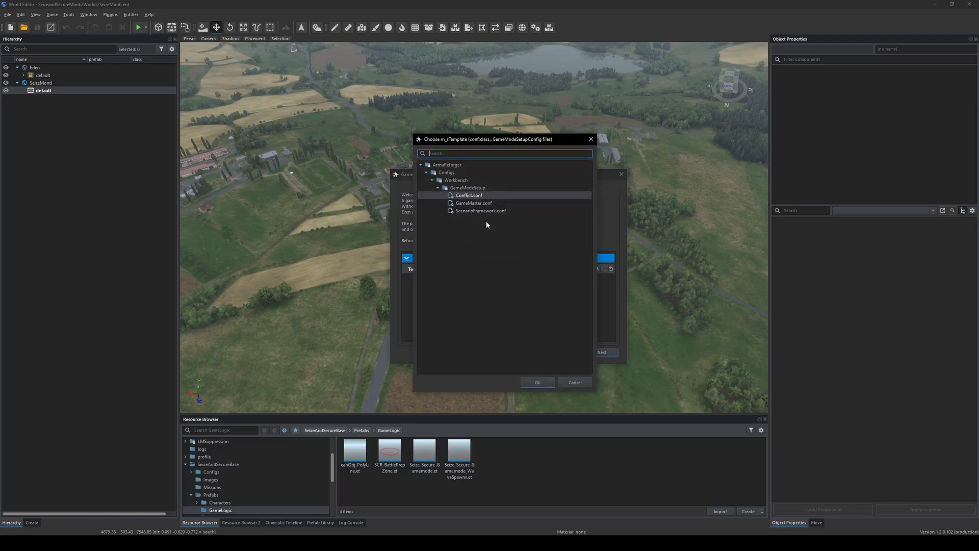
click(575, 382)
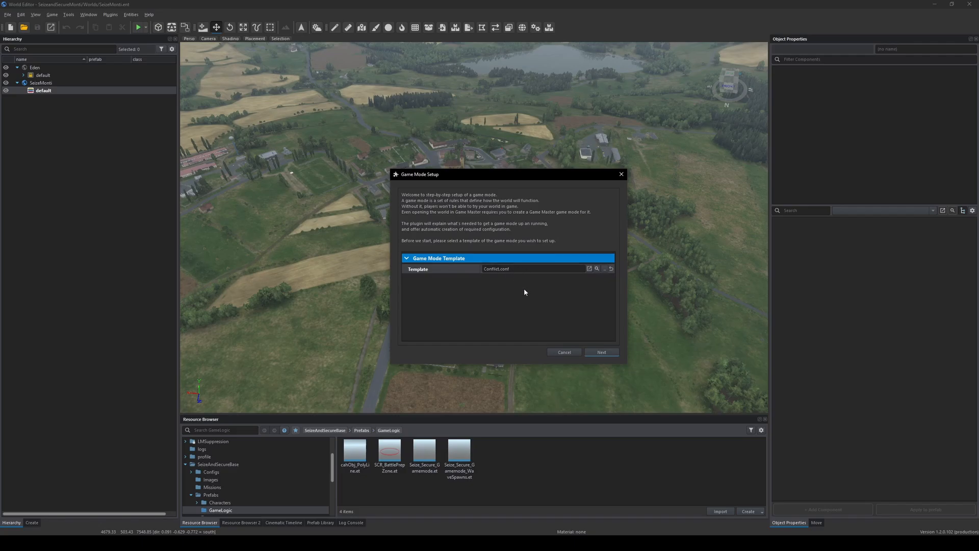
click(601, 351)
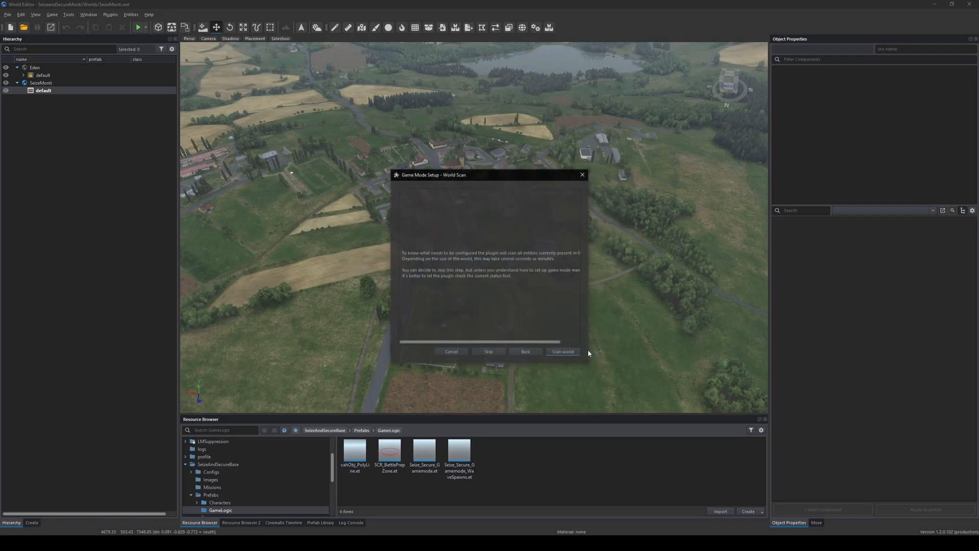
- Scan the world for missing entities and generate the entities the game mode requires in the current layer
click(561, 353)
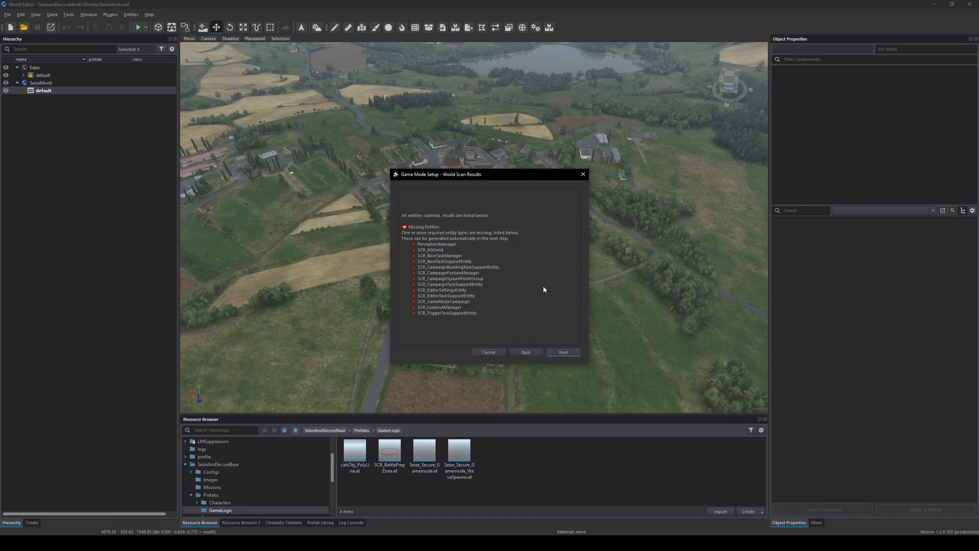
click(564, 351)
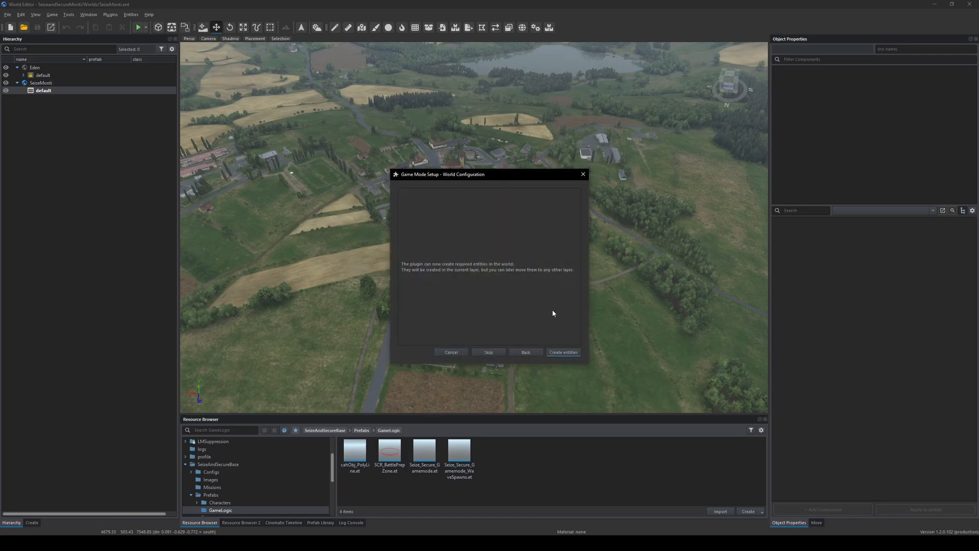
click(558, 353)
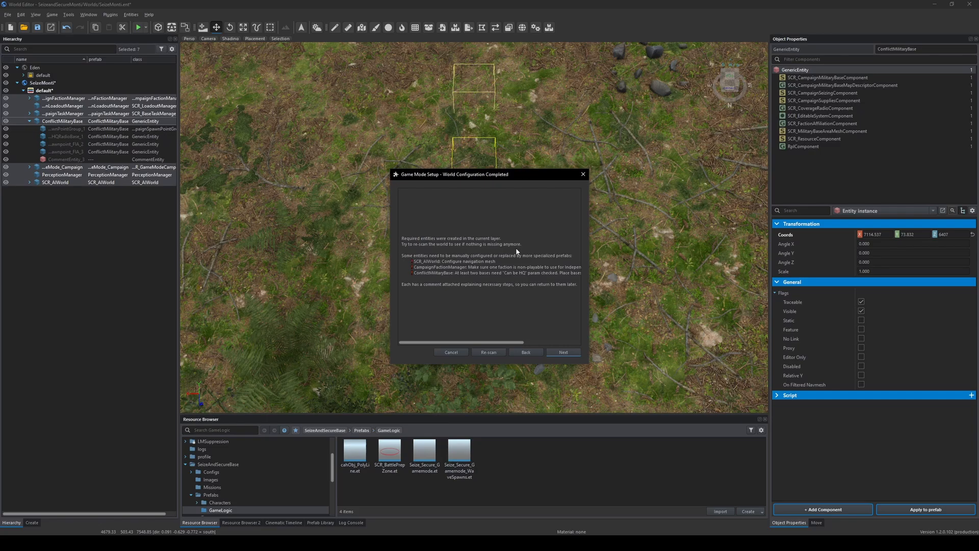
- Create the mission header, allow all the script's access requests, and finish the game mode setup
click(562, 352)
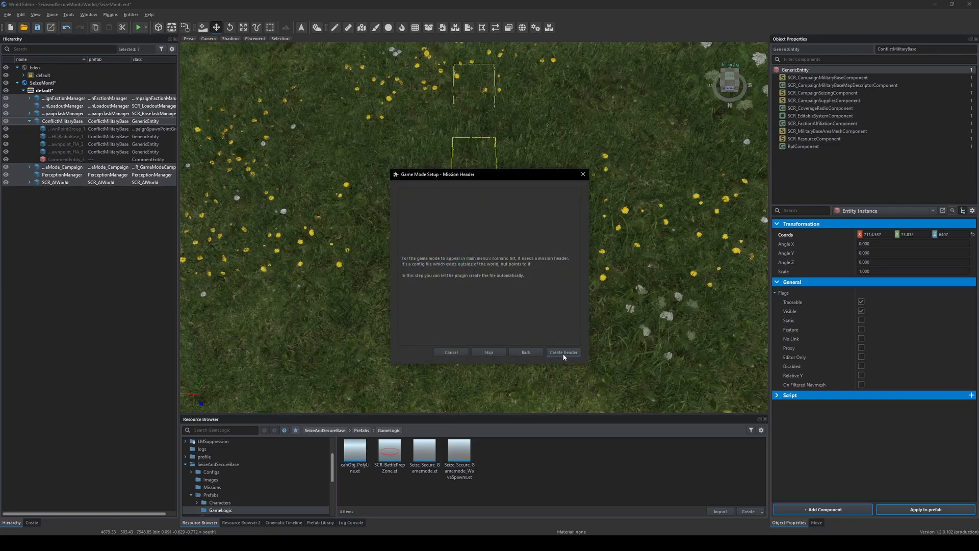
click(564, 352)
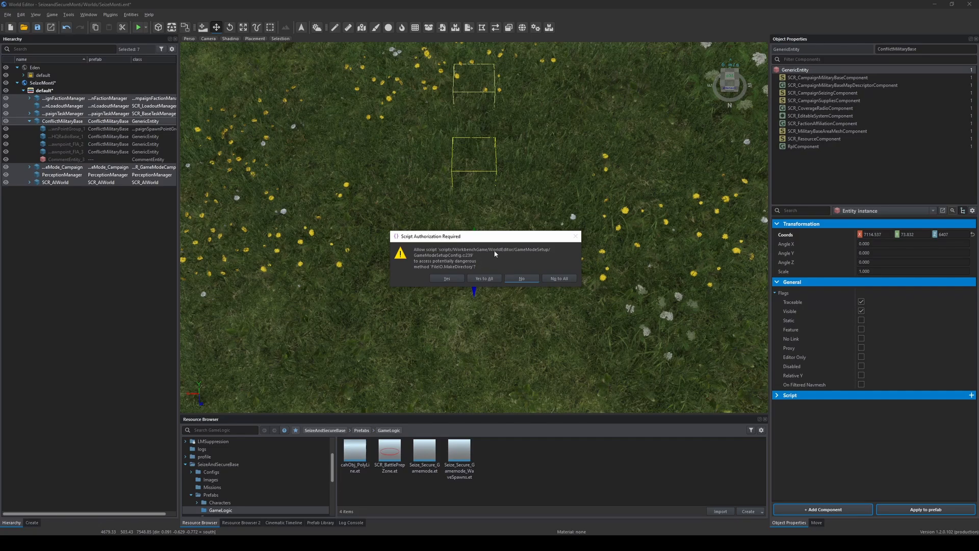
click(485, 278)
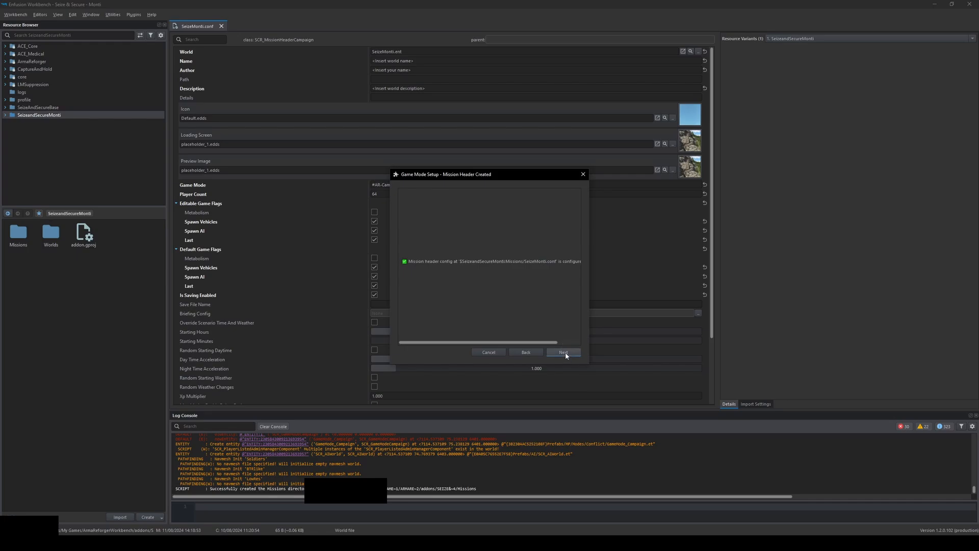
click(564, 353)
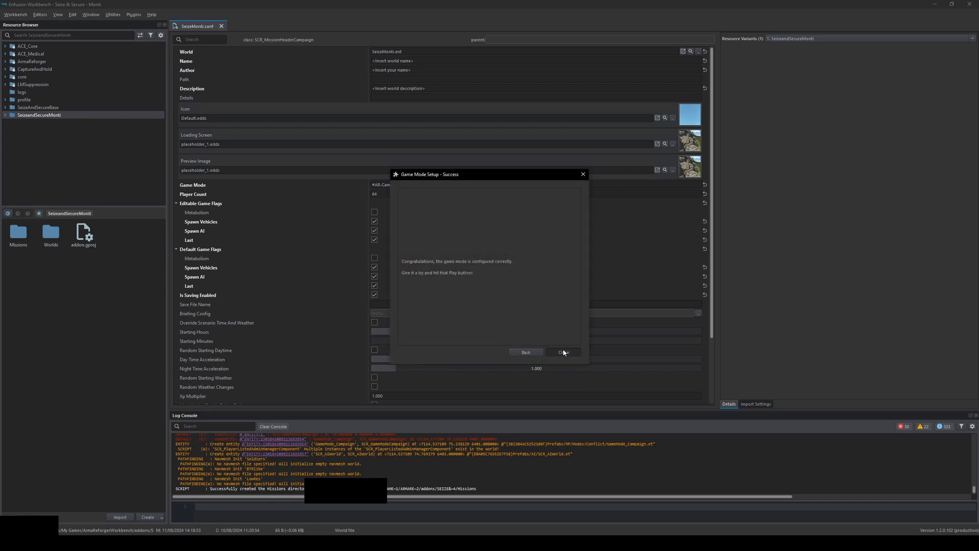
click(563, 353)
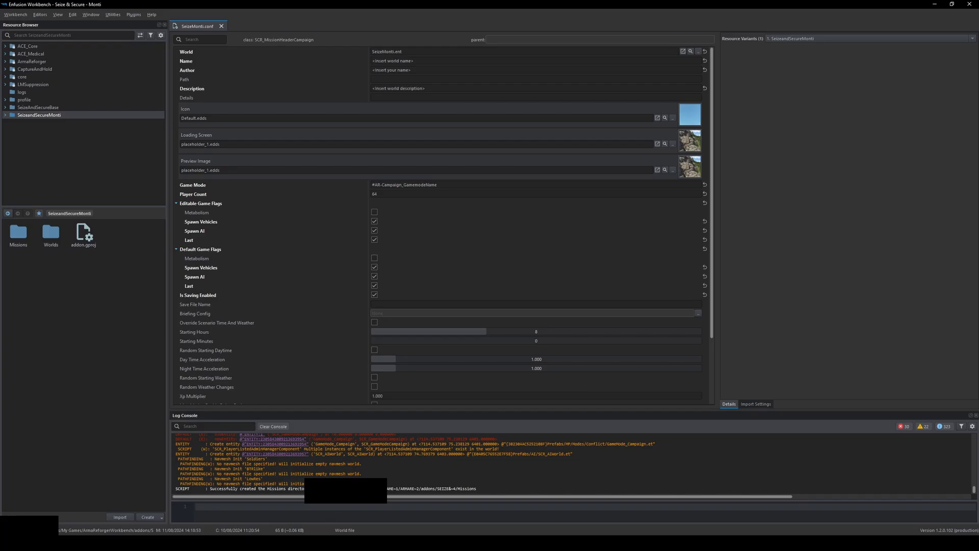
- Switch back to the World Editor and delete the ConflictMilitaryBase entity from SeizeMonti's default layer
click(402, 520)
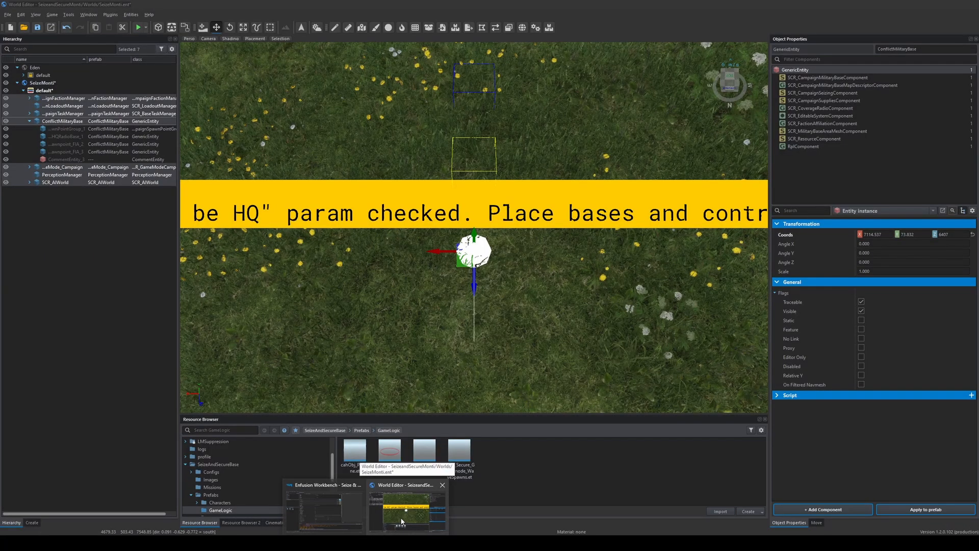
scroll(383, 258, down, 5)
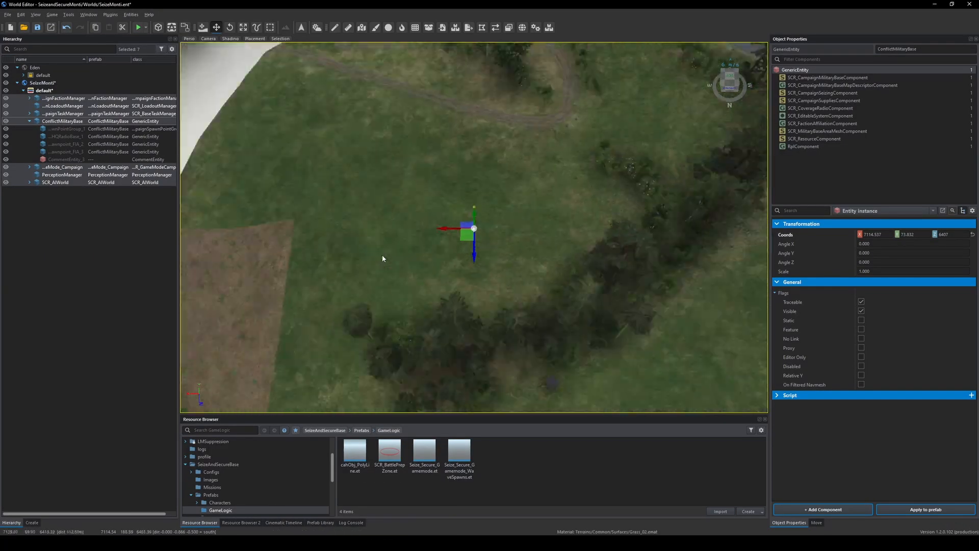
scroll(382, 256, down, 4)
scroll(383, 256, up, 5)
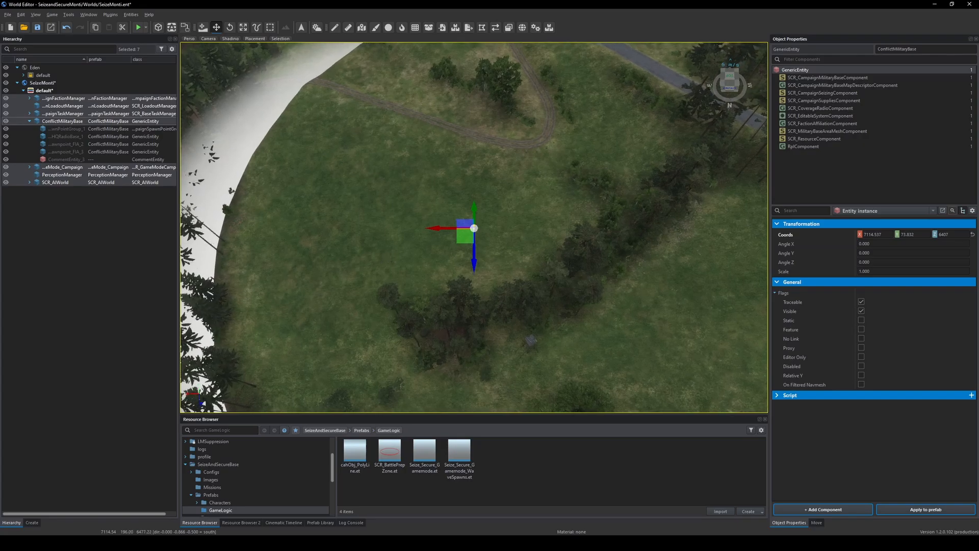
right_drag(387, 254, 385, 213)
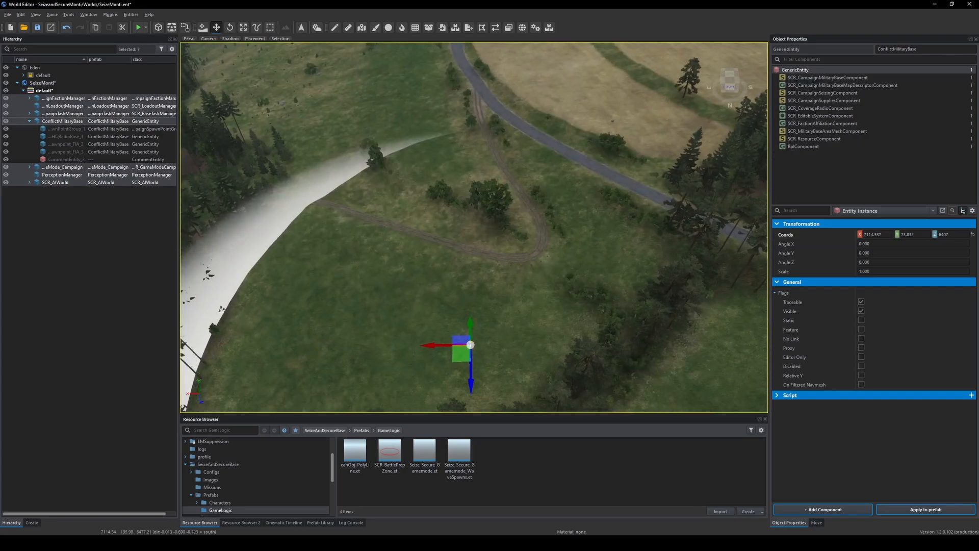
click(60, 122)
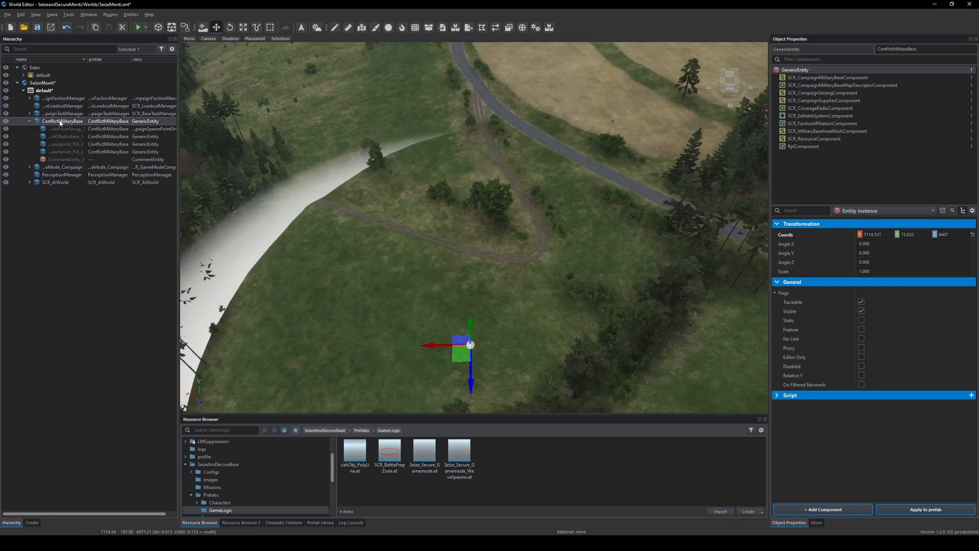
key(Delete)
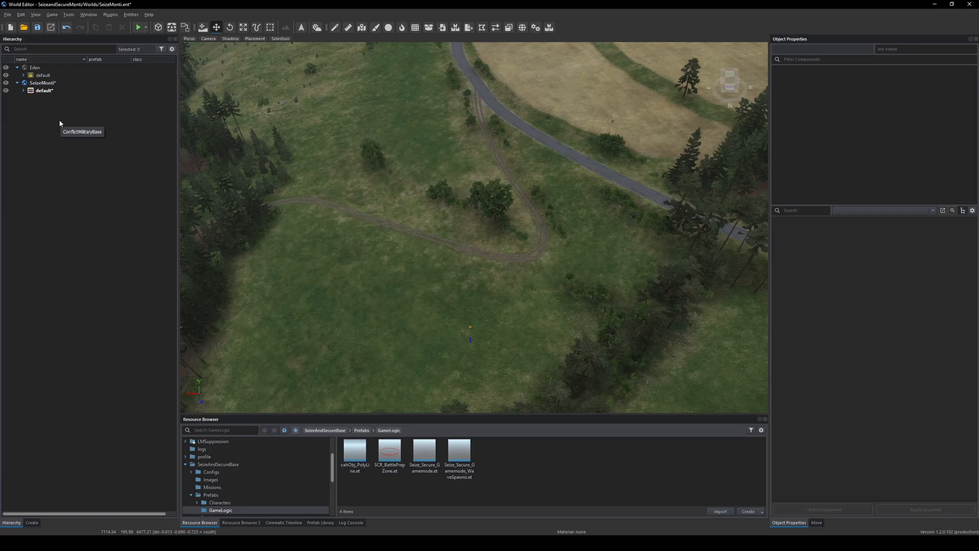
- Widen the hierarchy's name column and delete the comment entity attached to SCR_AIWorld
click(23, 91)
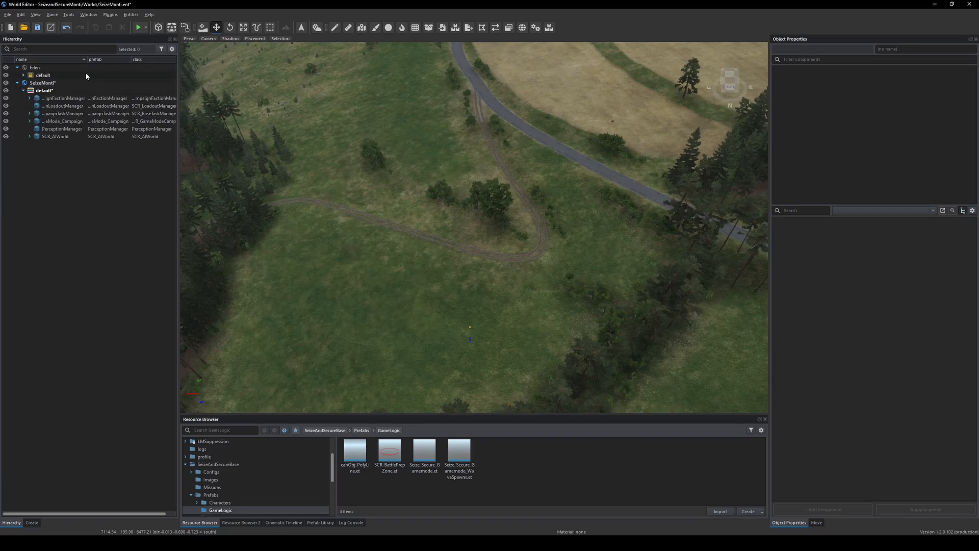
drag(86, 59, 121, 60)
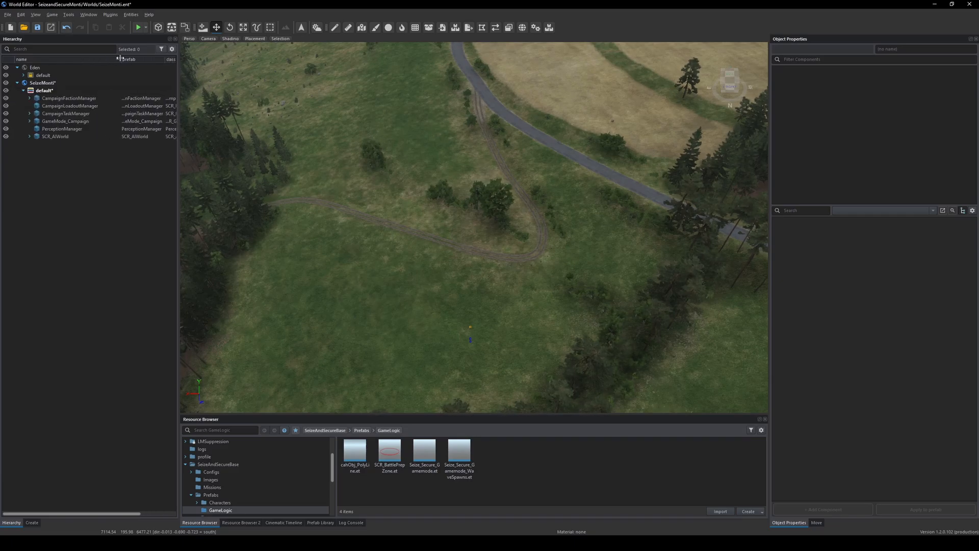
click(47, 122)
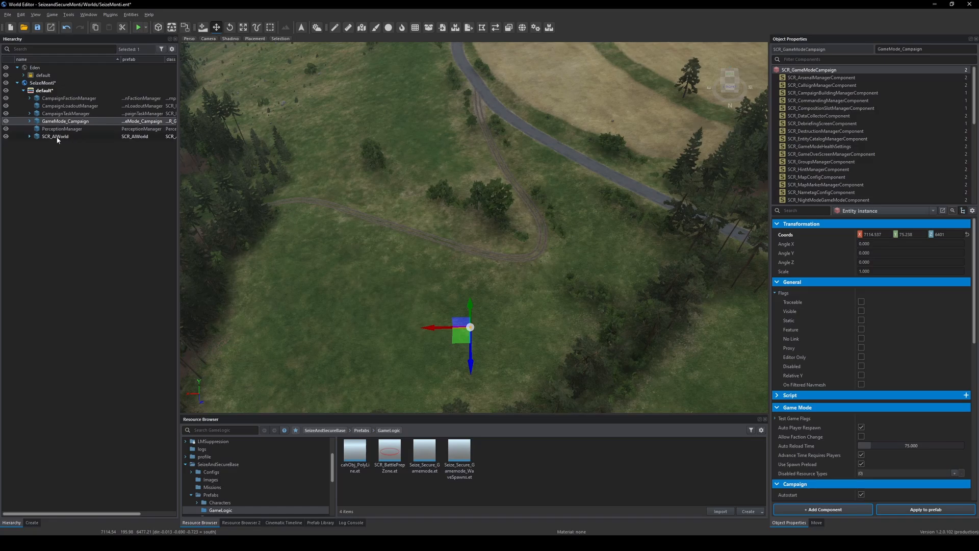
click(49, 137)
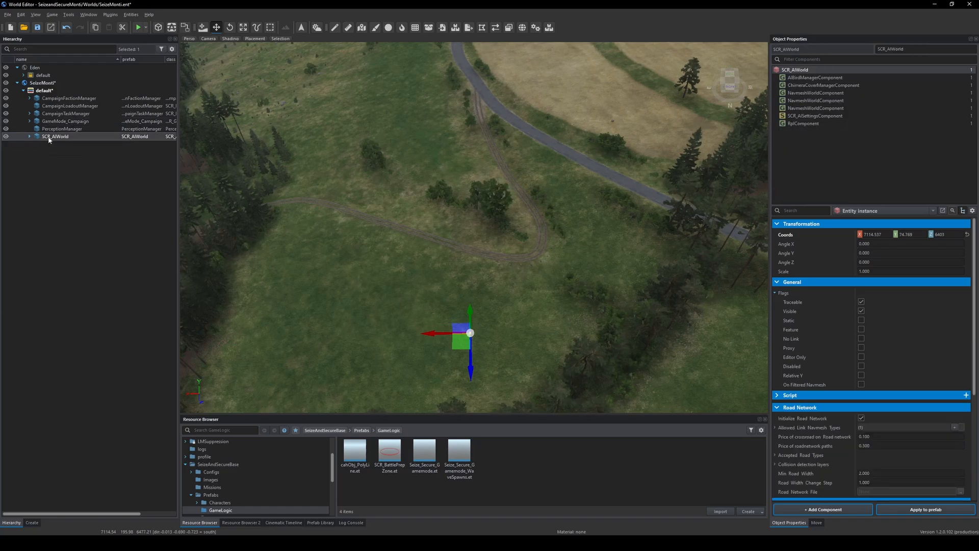
click(30, 136)
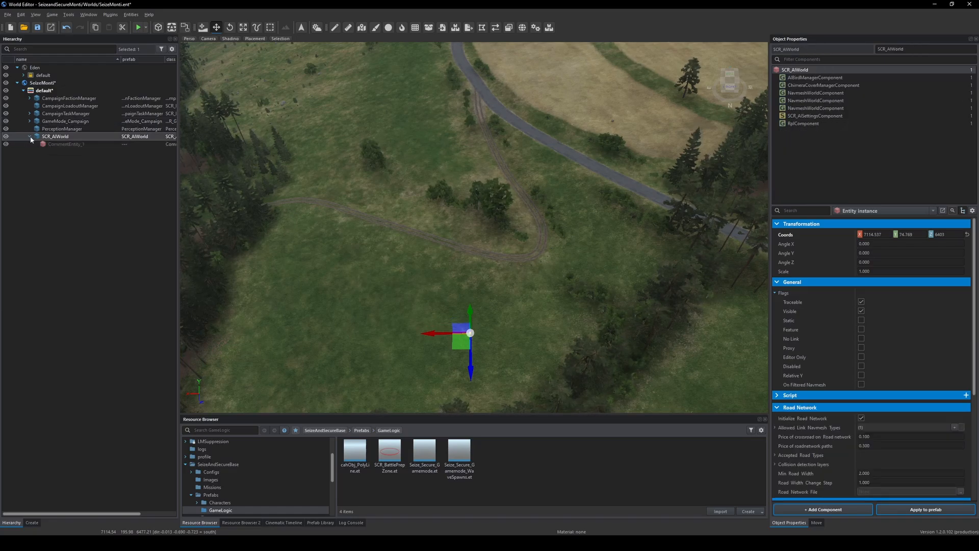
click(62, 145)
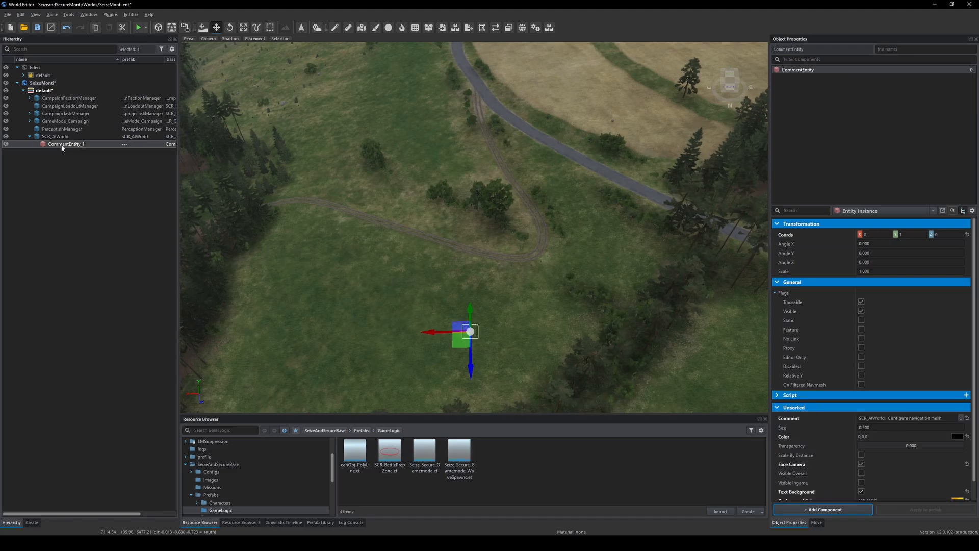
key(Delete)
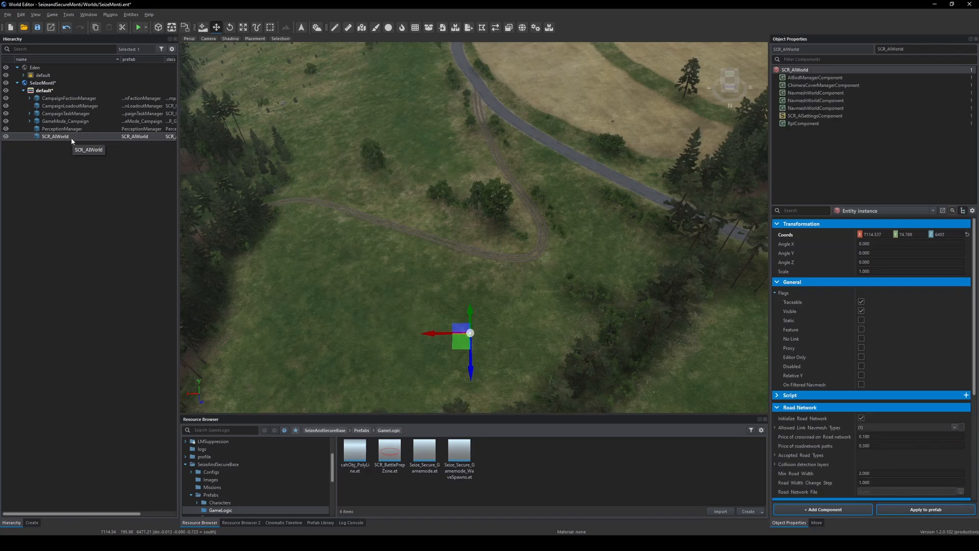
- Create a Navmesh Files Config instance in the first NavmeshWorldComponent of SCR_AIWorld, the one for the Soldiers navmesh project
click(803, 93)
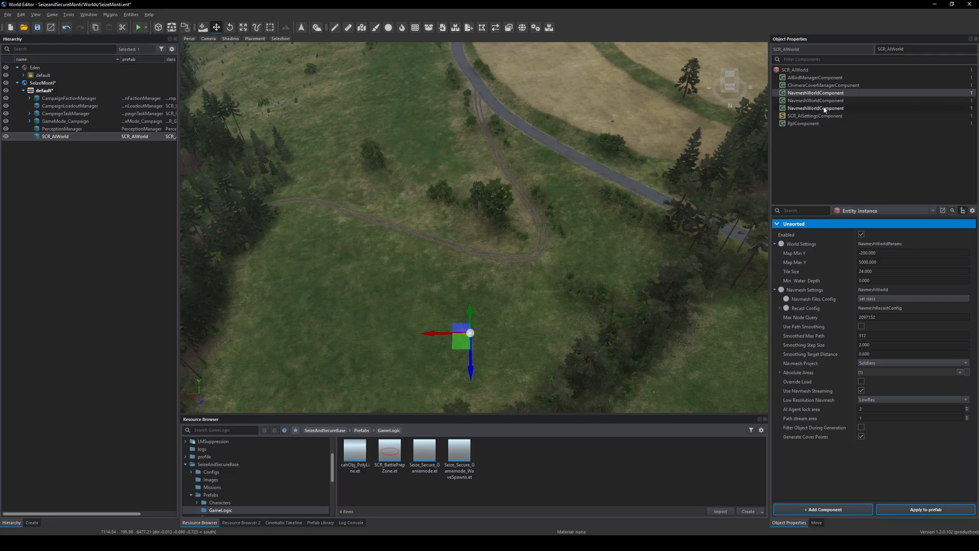
mouse_move(827, 111)
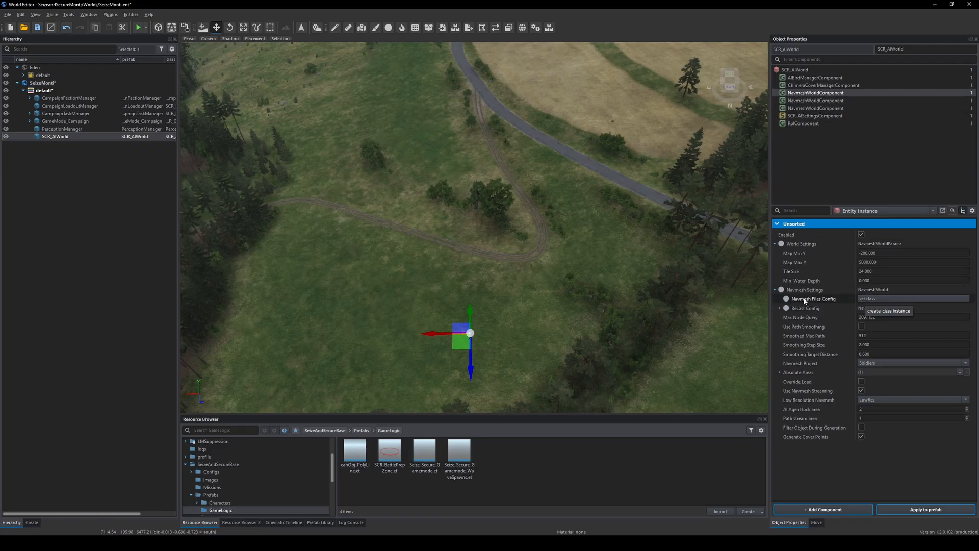
mouse_move(789, 301)
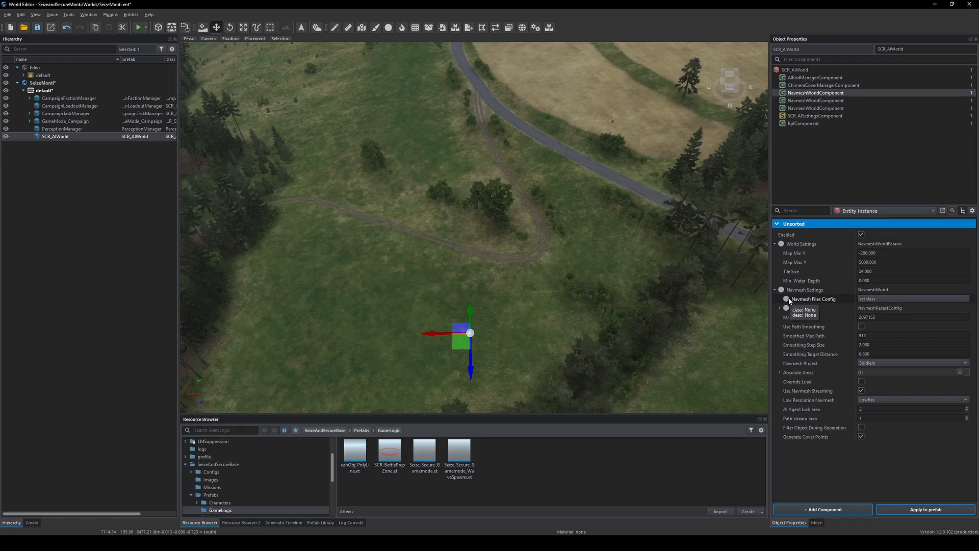
click(866, 301)
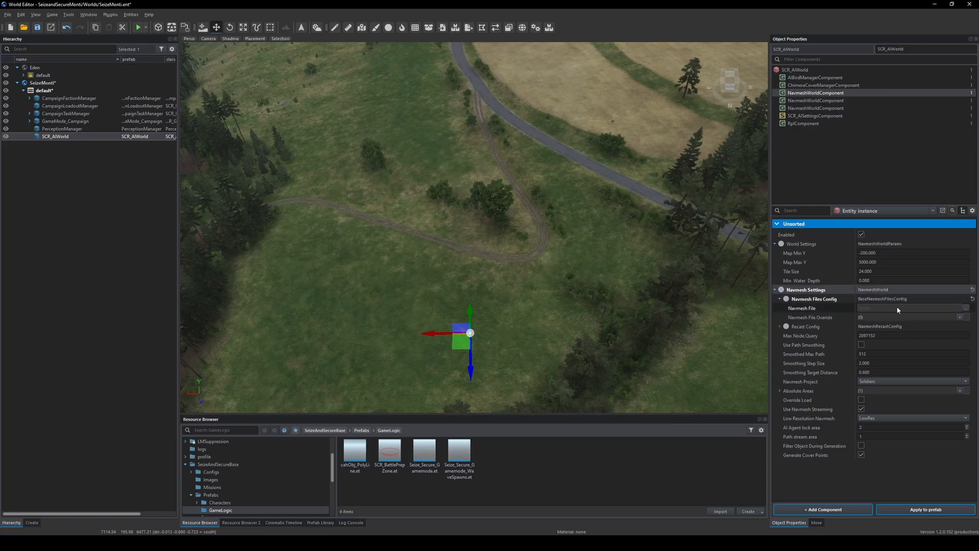
- Choose CTI_Campaign_Eden.nmn from the ArmaReforger MP navmeshes as the navmesh file of the first NavmeshWorldComponent, for Soldiers
click(965, 308)
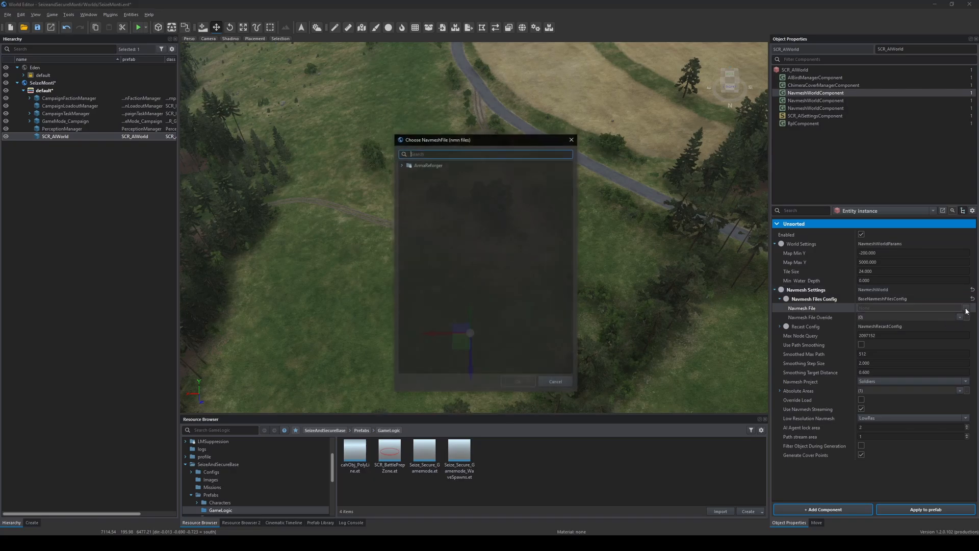
double_click(408, 165)
double_click(408, 173)
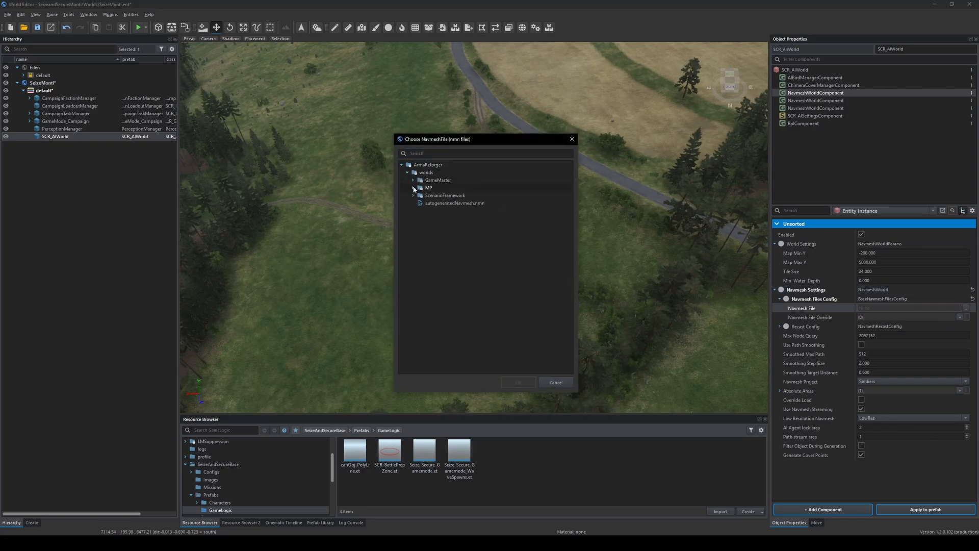
click(412, 187)
click(418, 194)
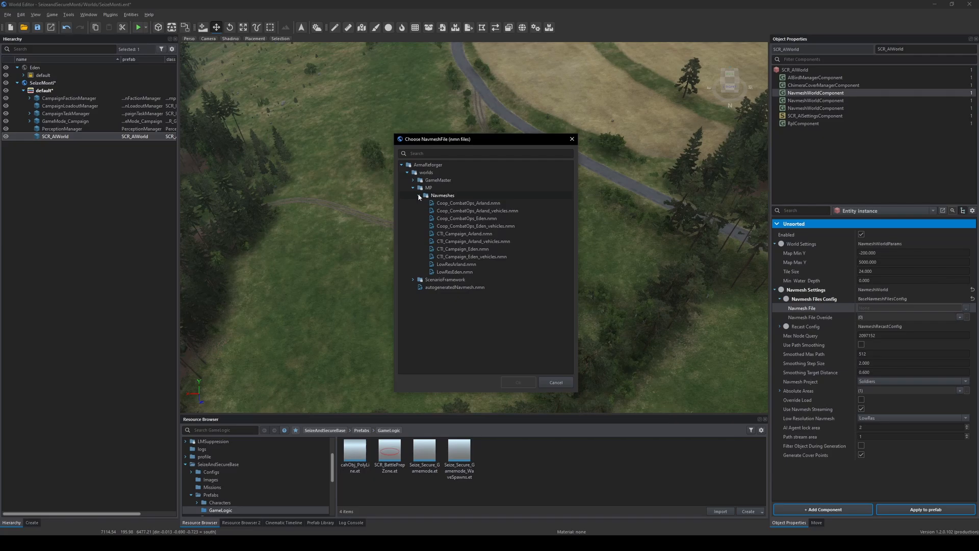
click(478, 249)
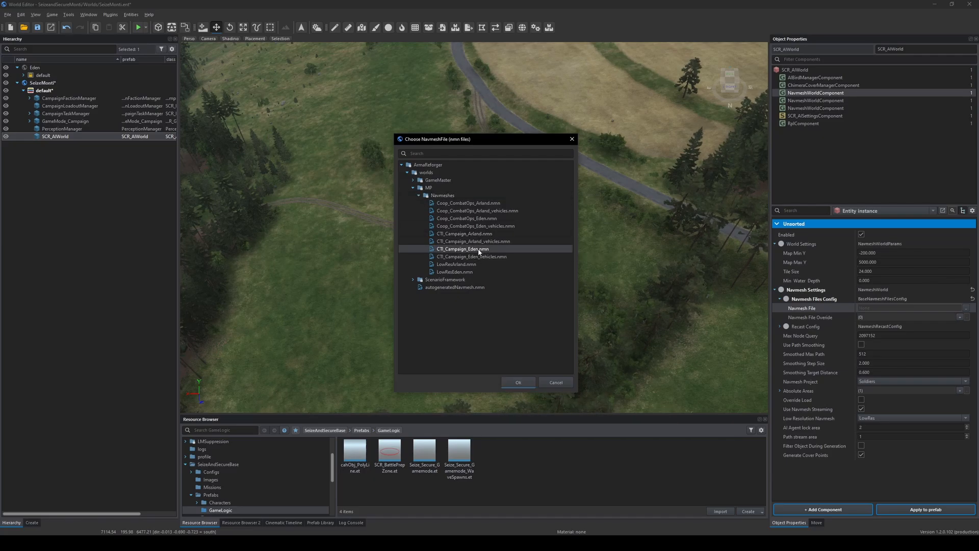
double_click(469, 250)
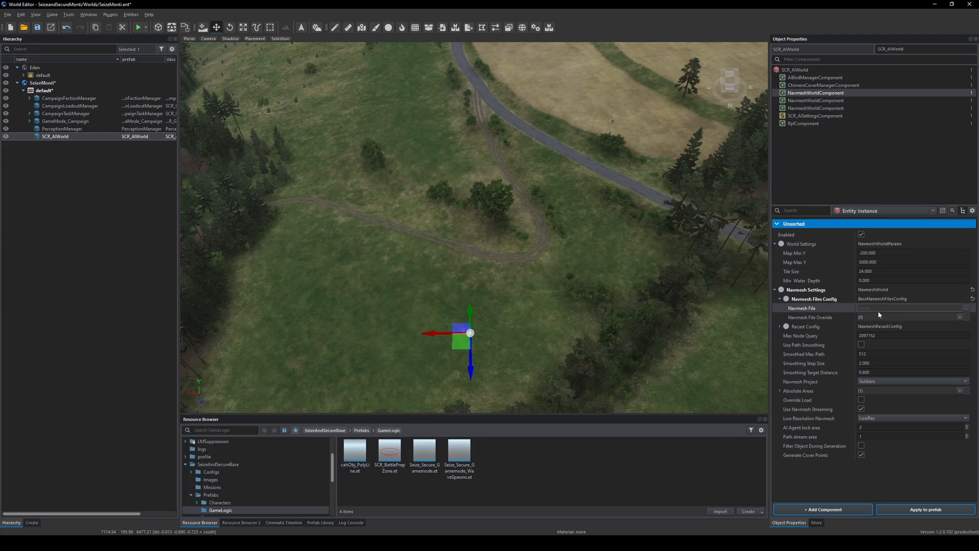
- Assign CTI_Campaign_Eden_vehicles.nmn as the navmesh file of the second NavmeshWorldComponent, the one for the BTRlike project
click(808, 102)
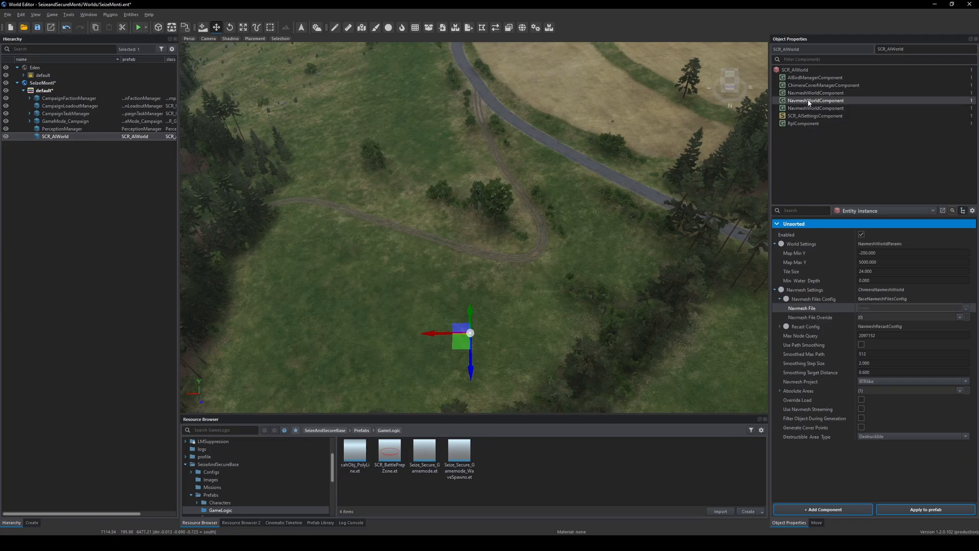
click(964, 308)
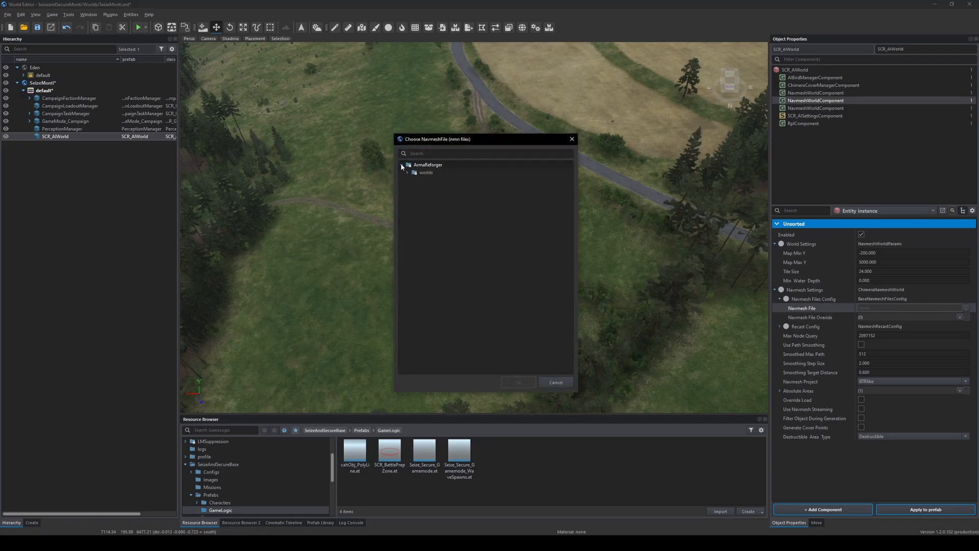
click(406, 172)
click(413, 188)
click(420, 196)
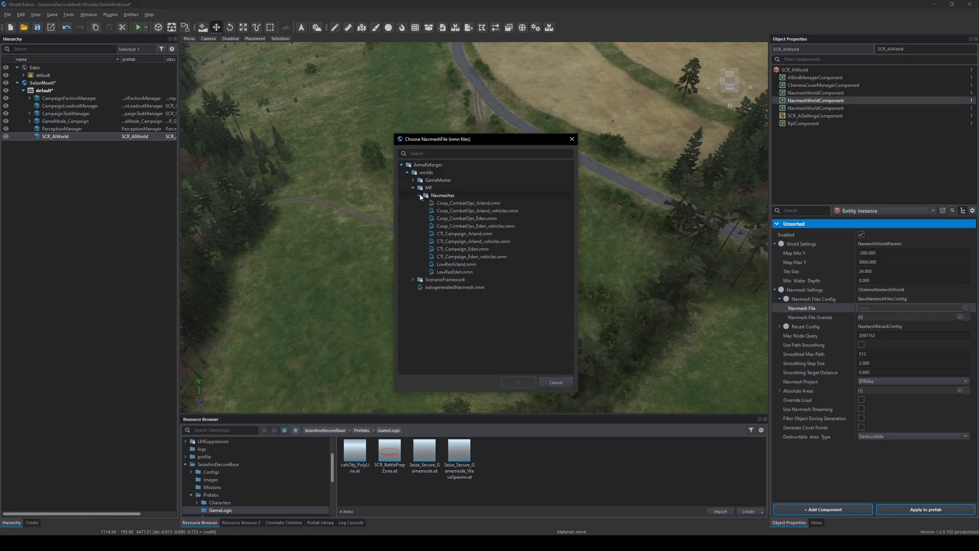
double_click(481, 256)
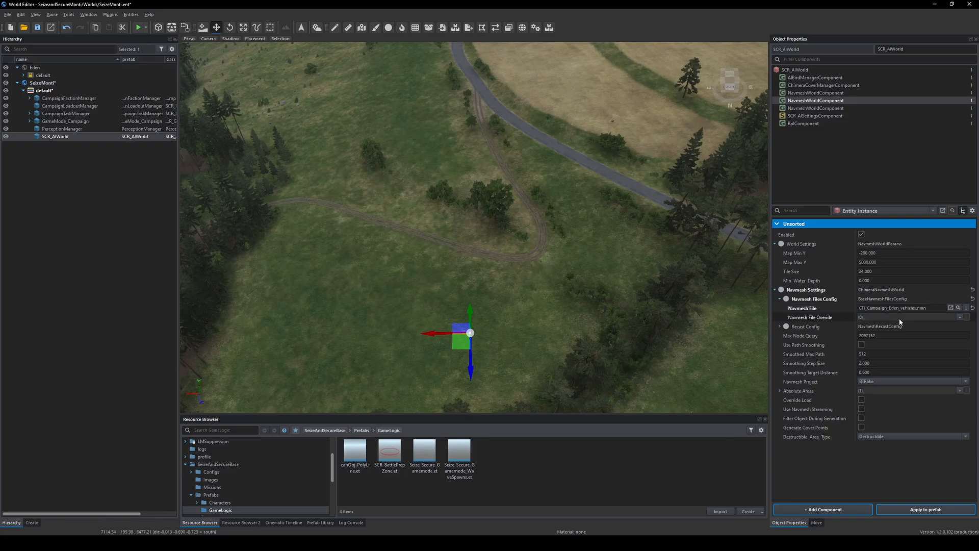
- Assign LowResEden.nmn as the navmesh file of the third NavmeshWorldComponent, the one for the LowRes project
click(806, 109)
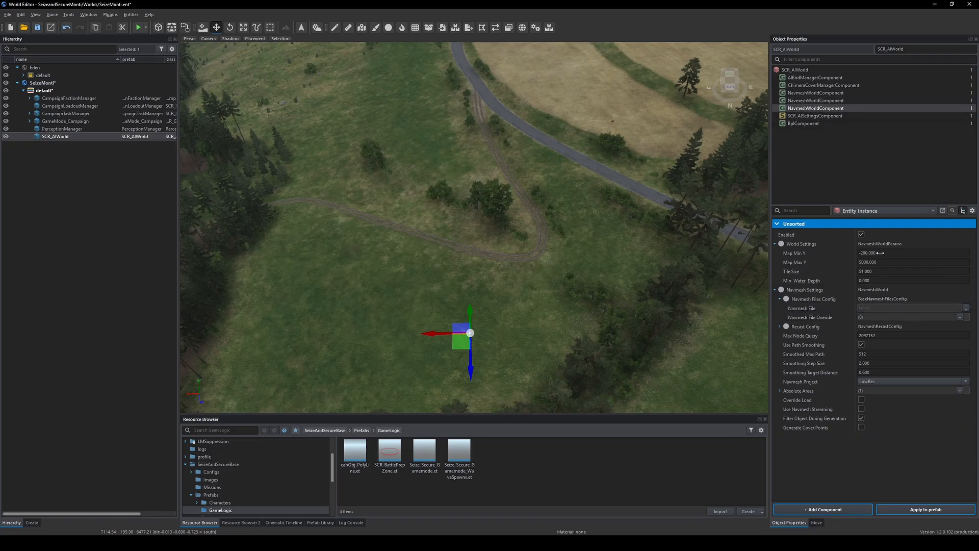
click(965, 307)
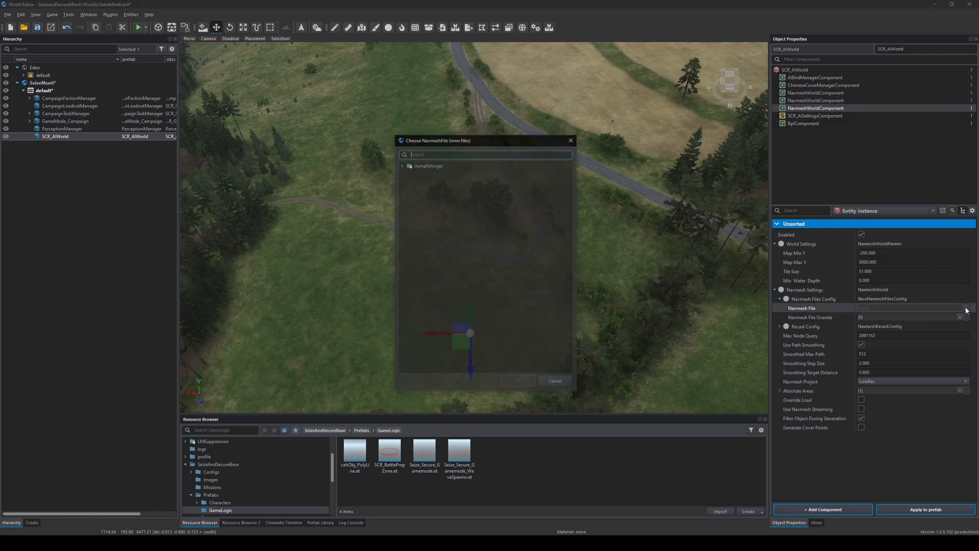
click(401, 164)
click(407, 172)
click(413, 187)
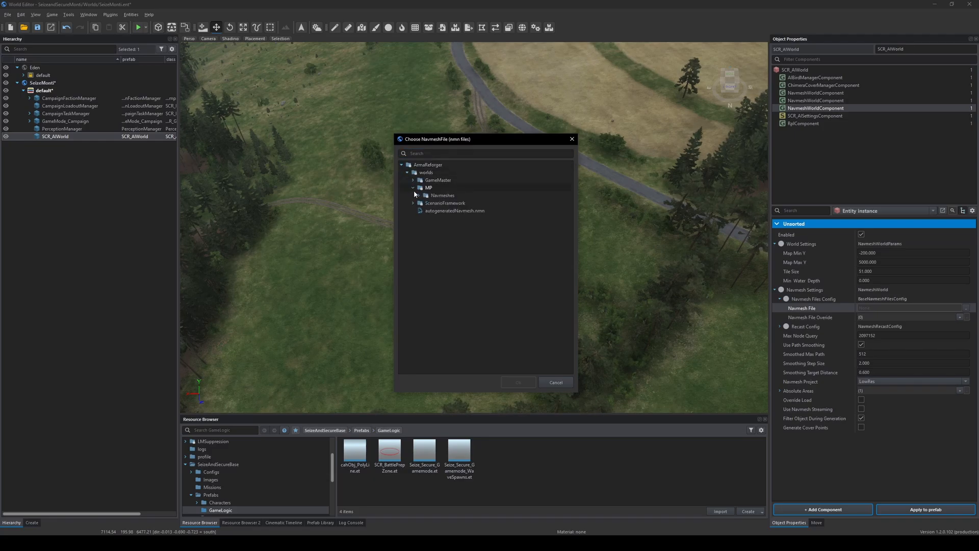
click(419, 195)
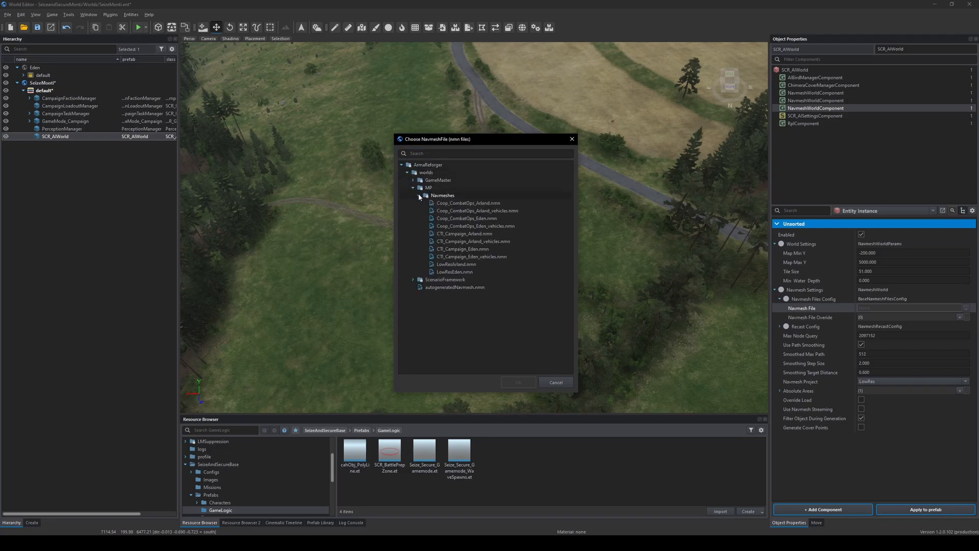
click(455, 271)
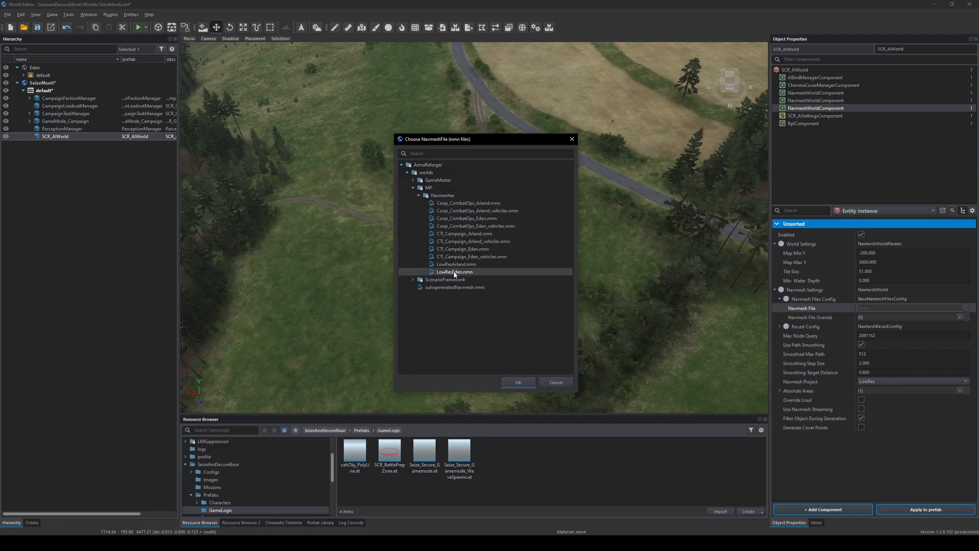
click(518, 382)
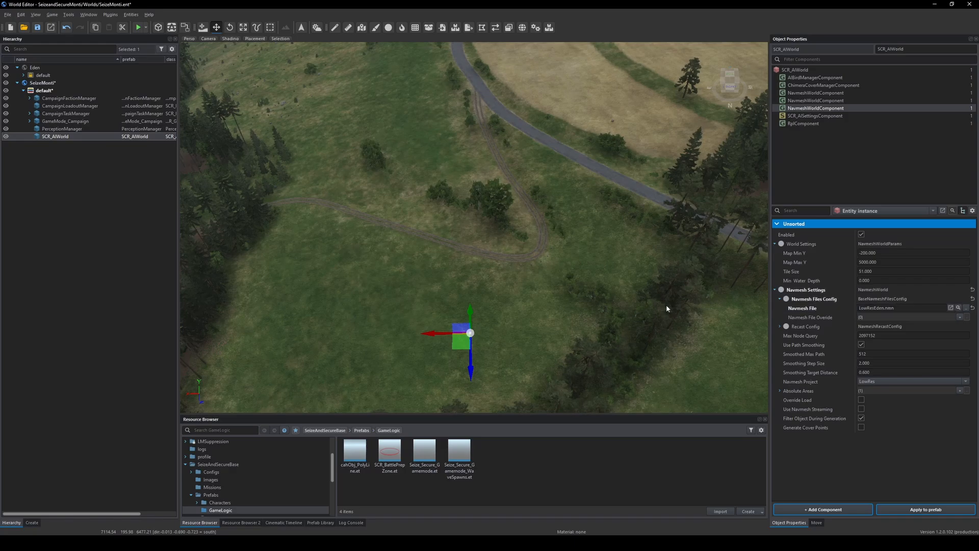
- Delete the GameMode_Campaign entity from SeizeMonti's default layer
click(59, 123)
click(30, 121)
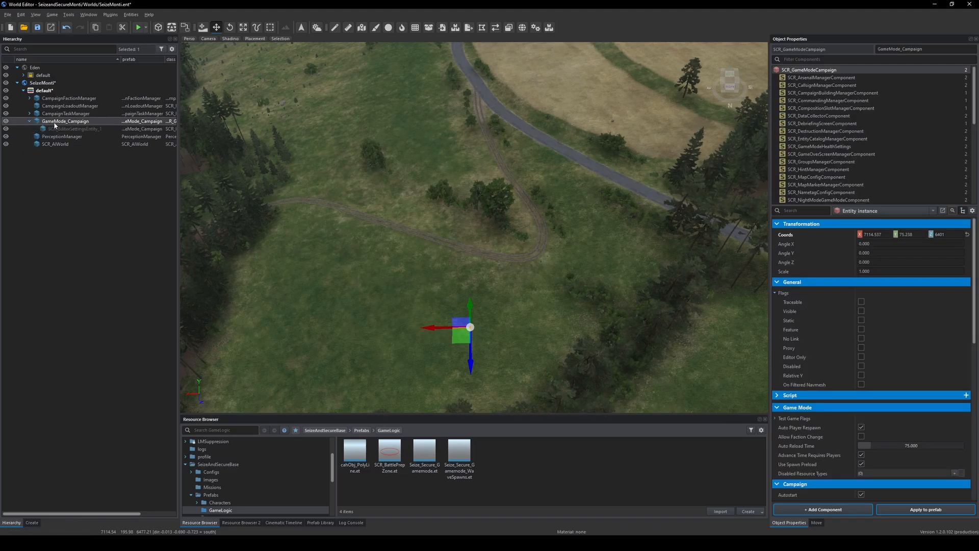
key(Delete)
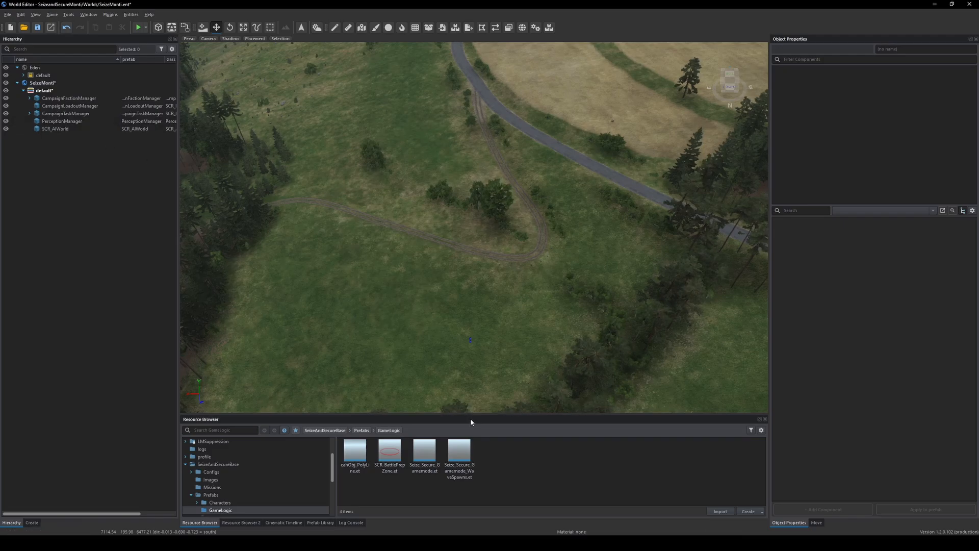
- Place the Seize_Secure_Gamemode_WaveSpawns prefab from SeizeAndSecureBase's Prefabs/GameLogic folder in the world and collapse its hierarchy entry
click(322, 431)
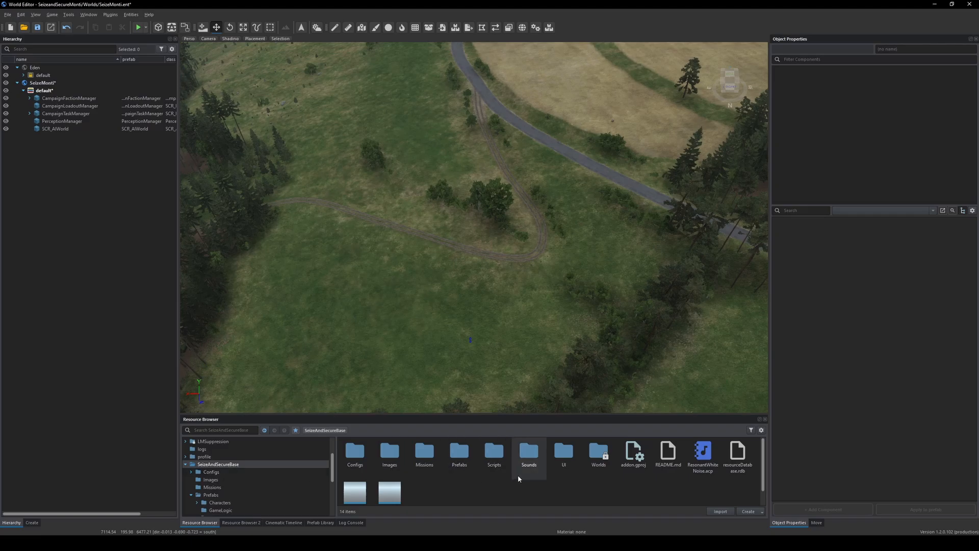
scroll(519, 476, down, 1)
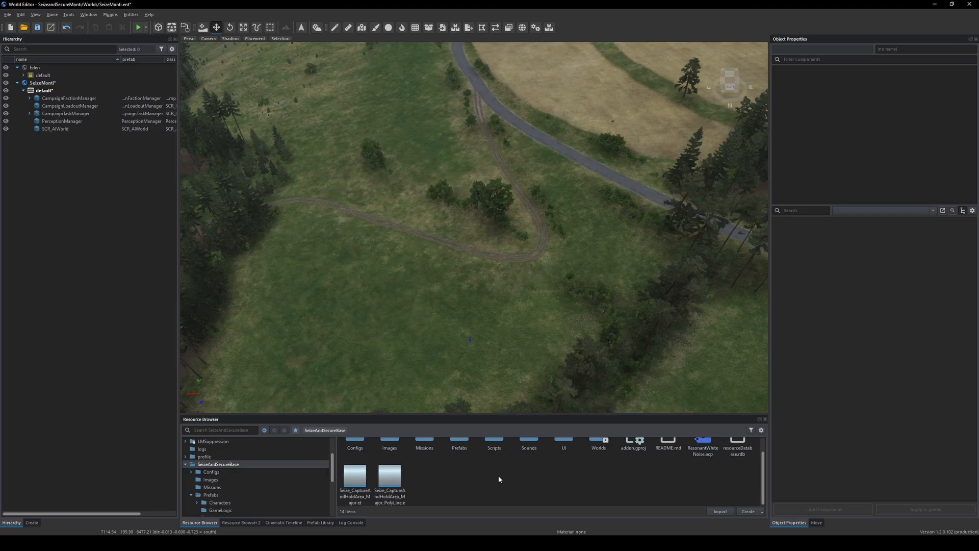
scroll(498, 478, up, 1)
double_click(461, 455)
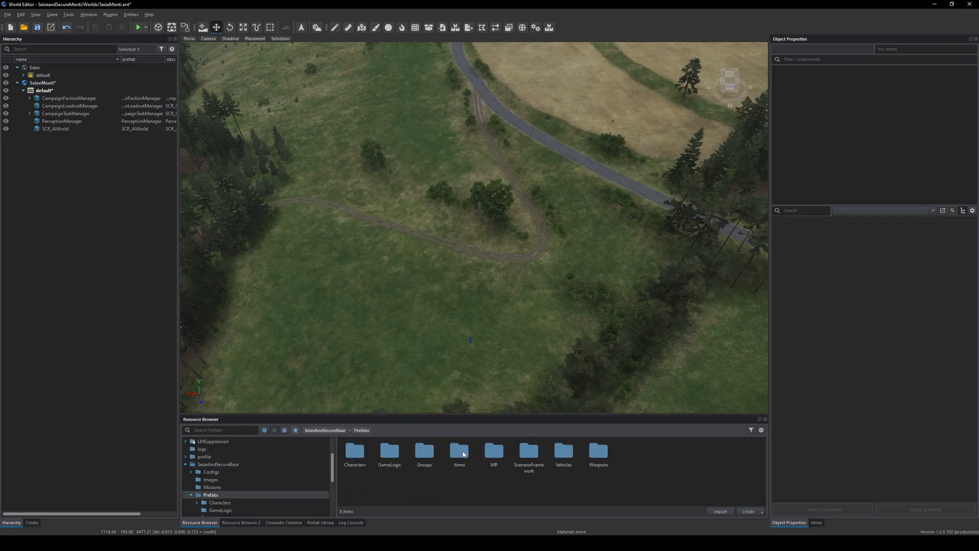
double_click(390, 453)
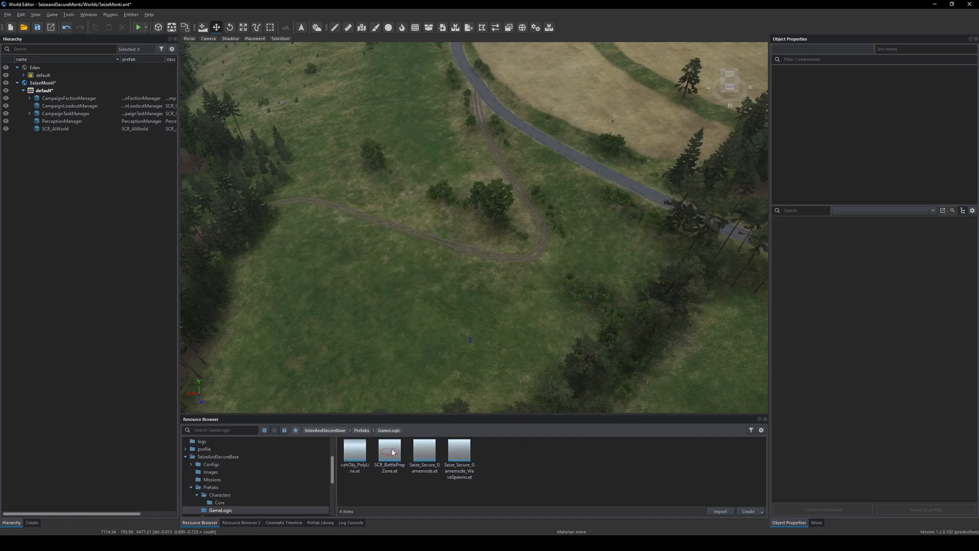
click(467, 466)
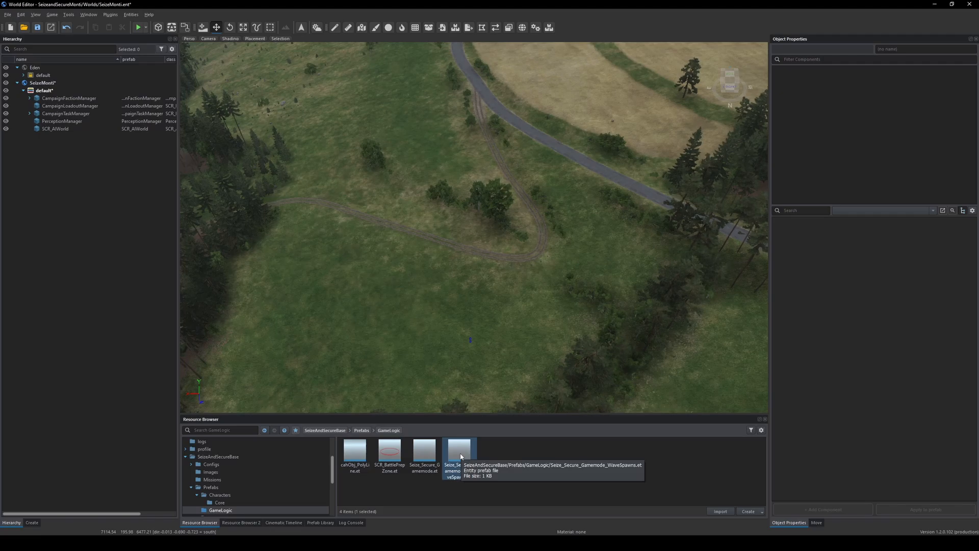
drag(461, 455, 479, 258)
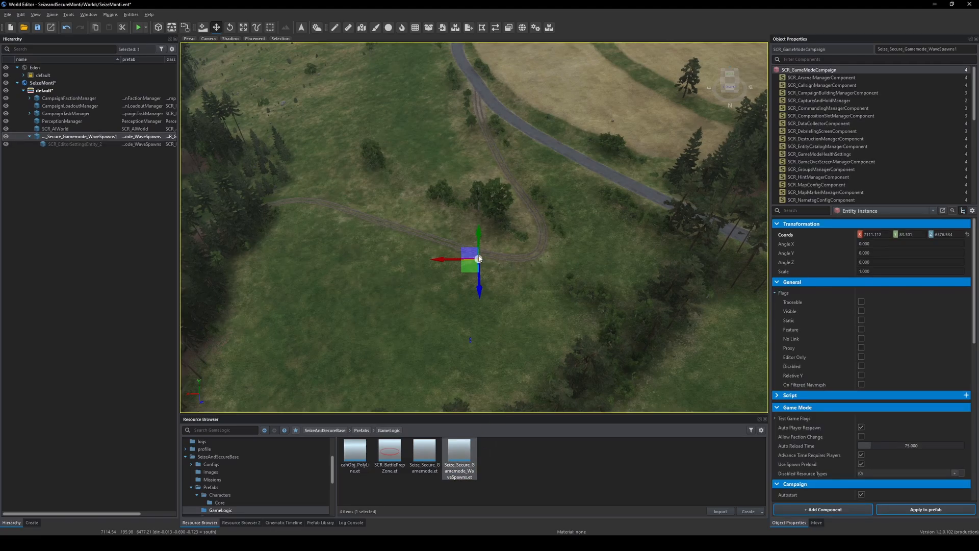
click(30, 136)
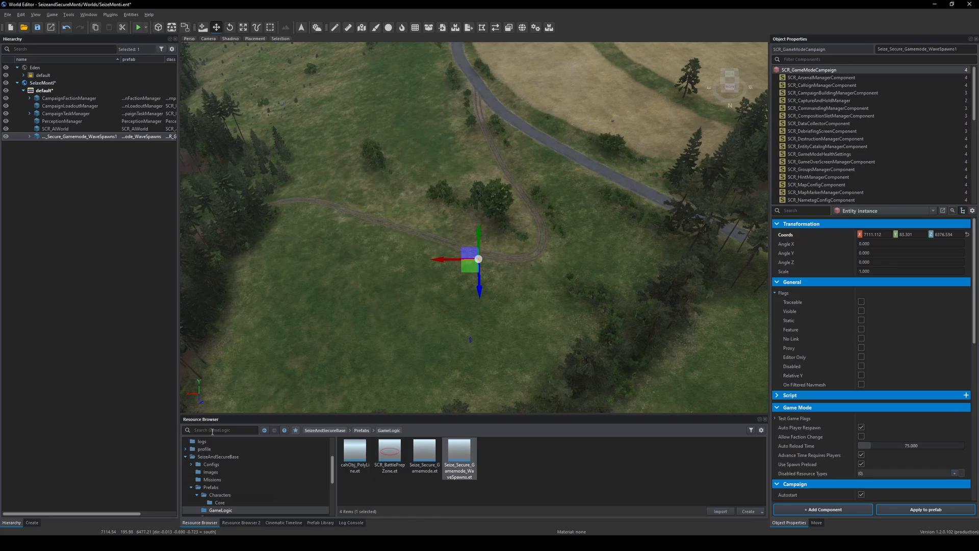
- Search the resources for "destruction man" and place the MPDestructionManager prefab in the world
click(212, 431)
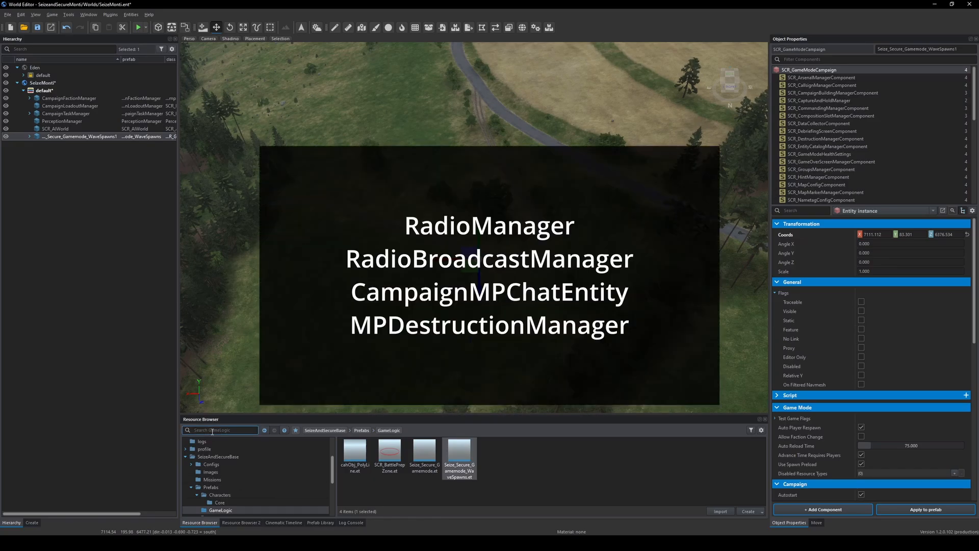
text(dest)
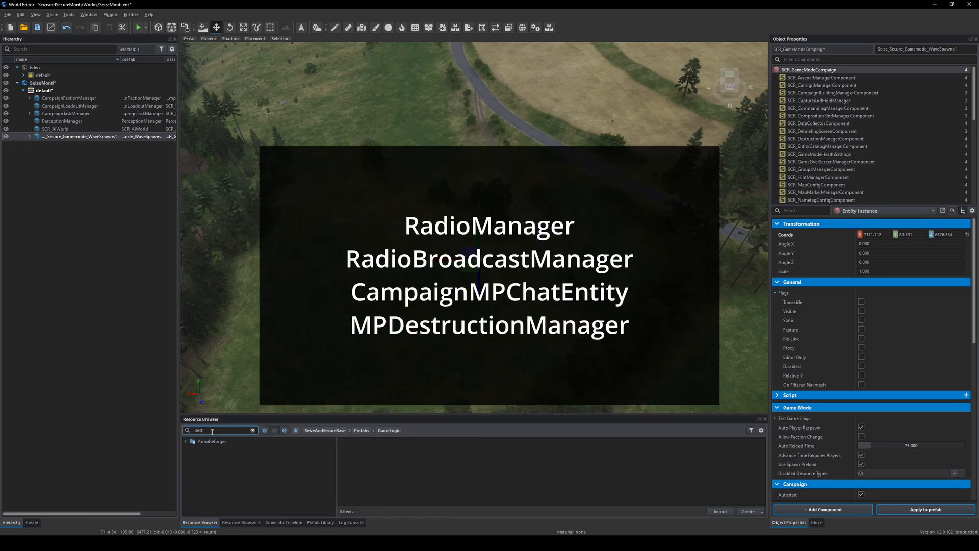
text(uction manr)
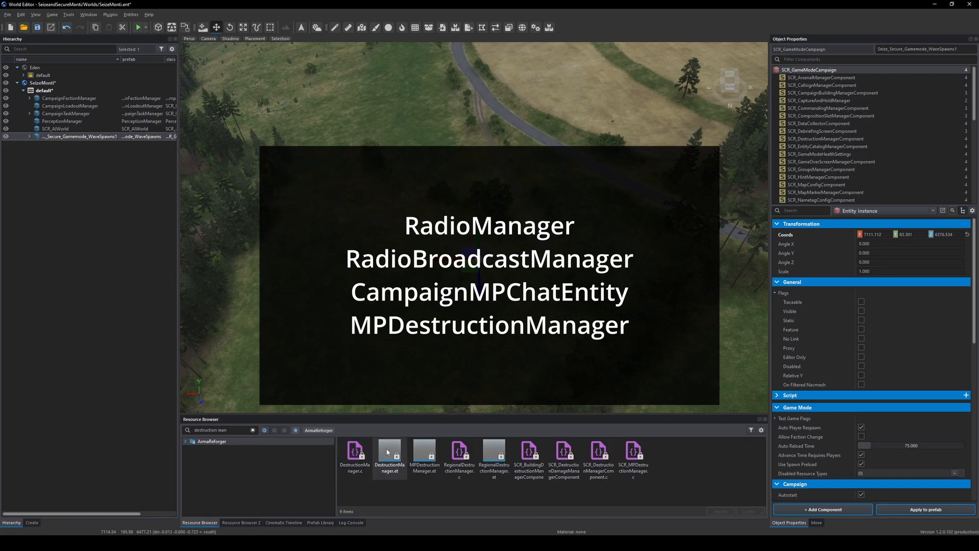
drag(442, 301, 441, 290)
click(242, 427)
drag(242, 428, 187, 431)
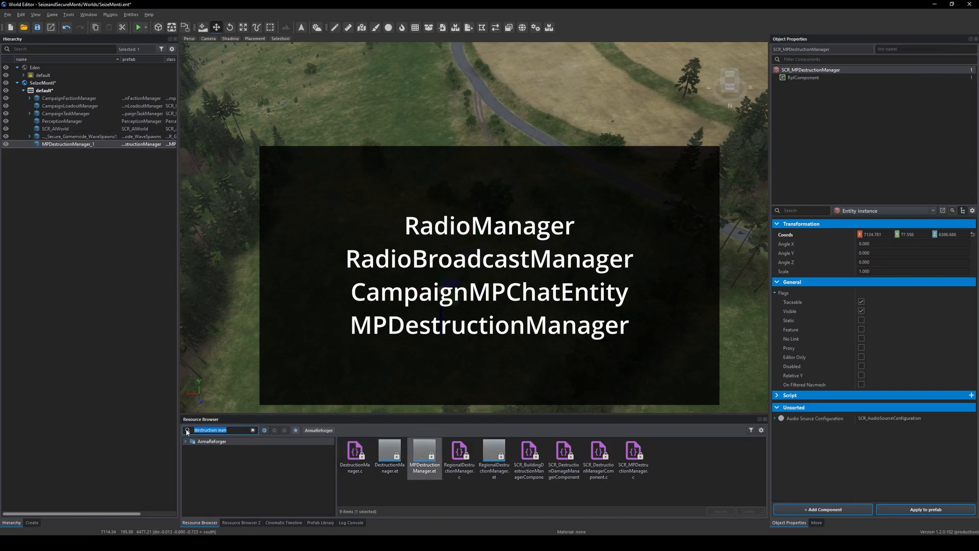
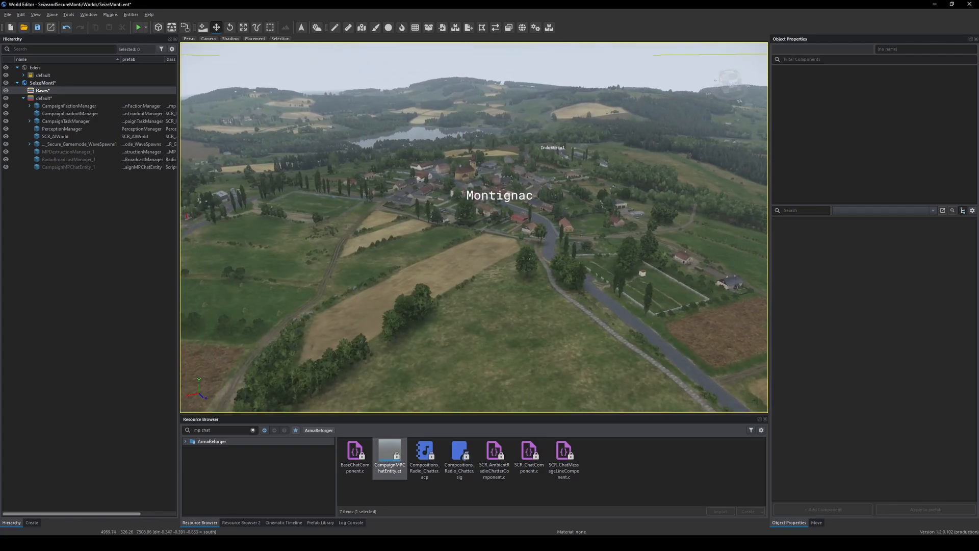
- Search for "conflic mil b" and place ConflictMilitaryBase.et in the Bases layer, on the grass beside the small roadside shed near Montignac
key(a)
right_drag(474, 227, 643, 388)
key(w)
key(a)
key(w)
key(a)
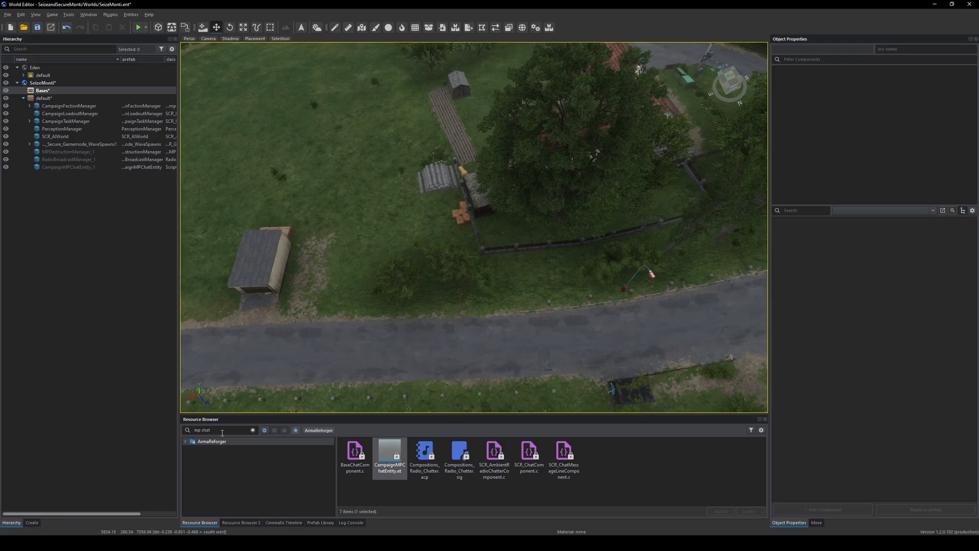
drag(219, 431, 181, 434)
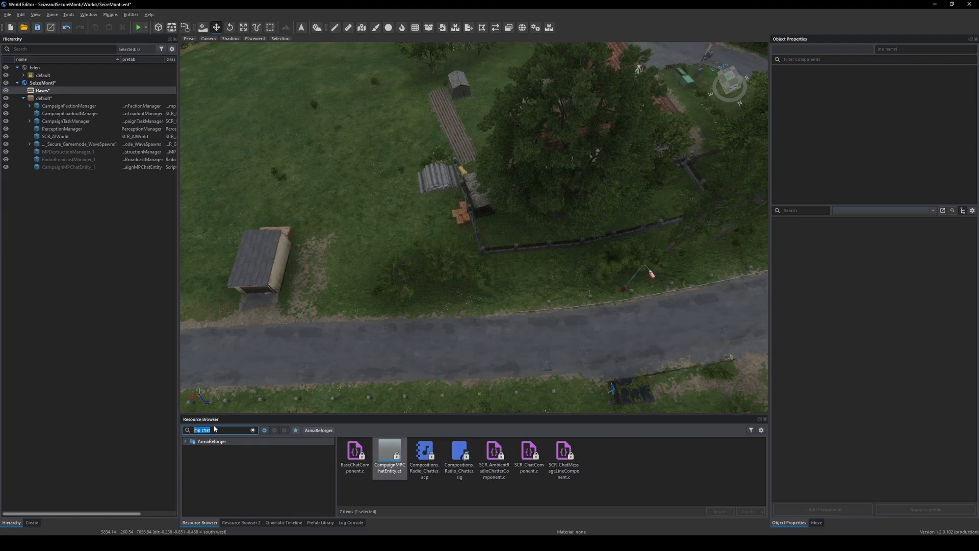
text(conflic mil b)
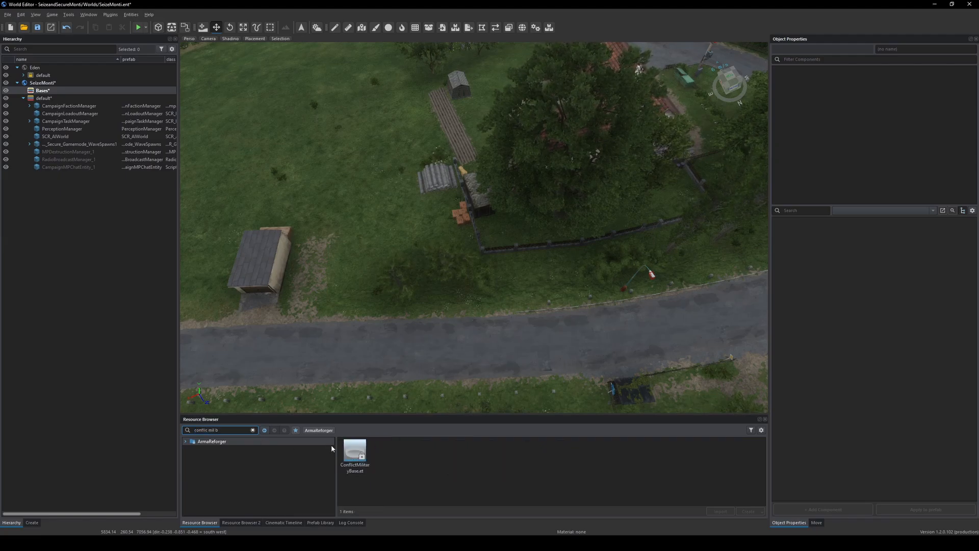
drag(354, 451, 364, 217)
- Rotate the ConflictMilitaryBase about its Y axis by about 35 degrees and return to the move tool
key(e)
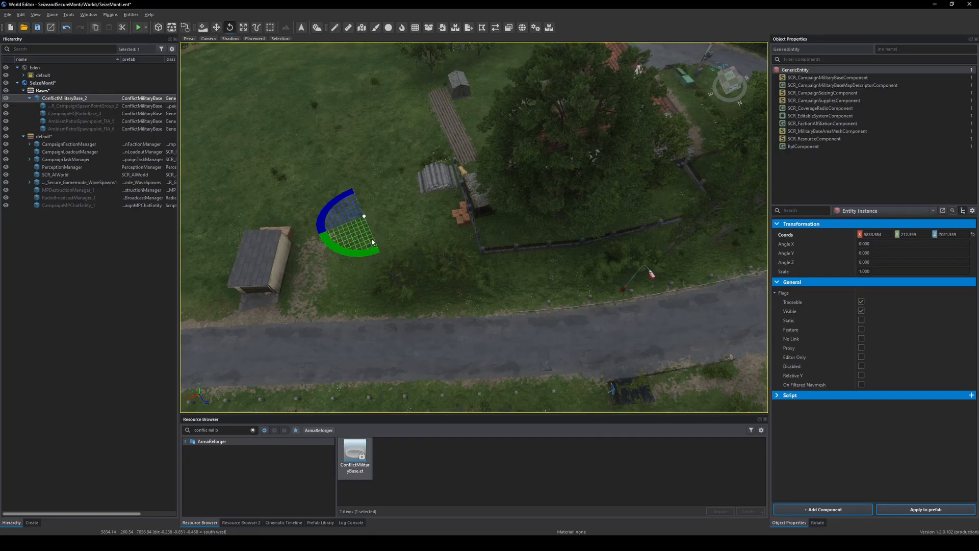
drag(364, 257, 344, 255)
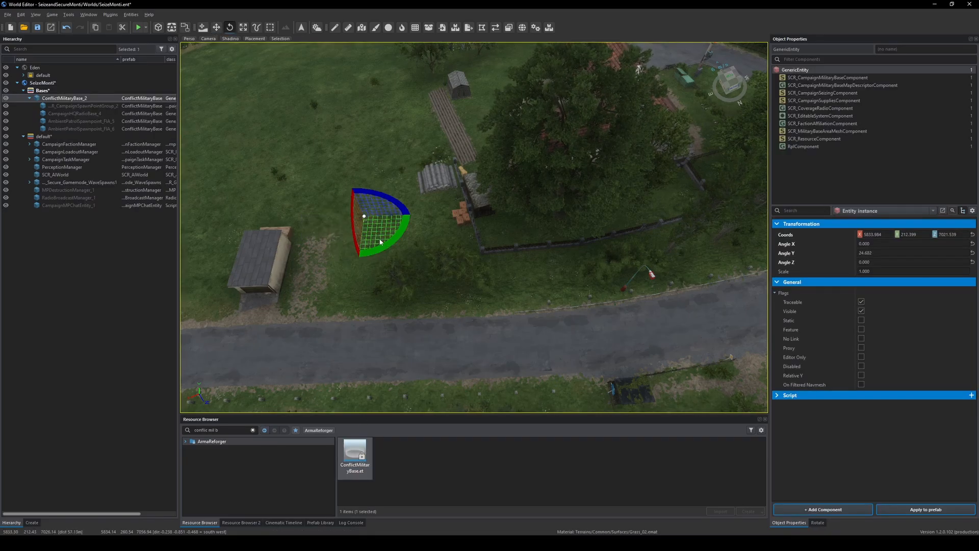
key(w)
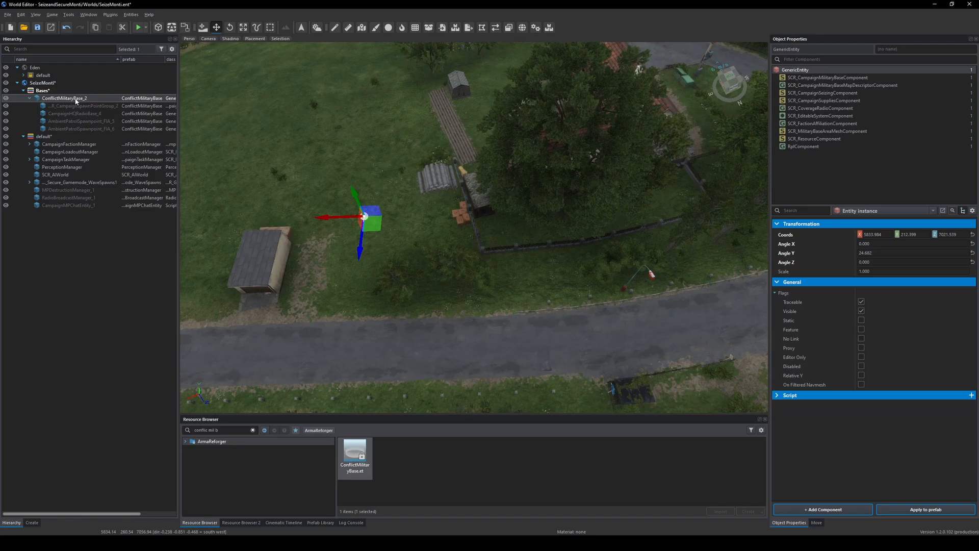
- Name the new military base MOB1 and disable its SCR_CampaignSeizingComponent
click(898, 48)
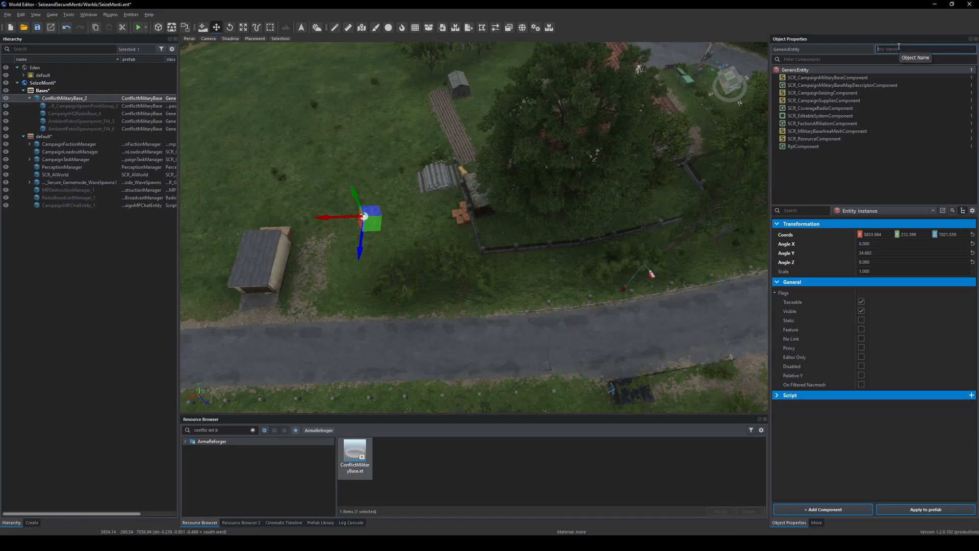
text(MOB1)
key(Return)
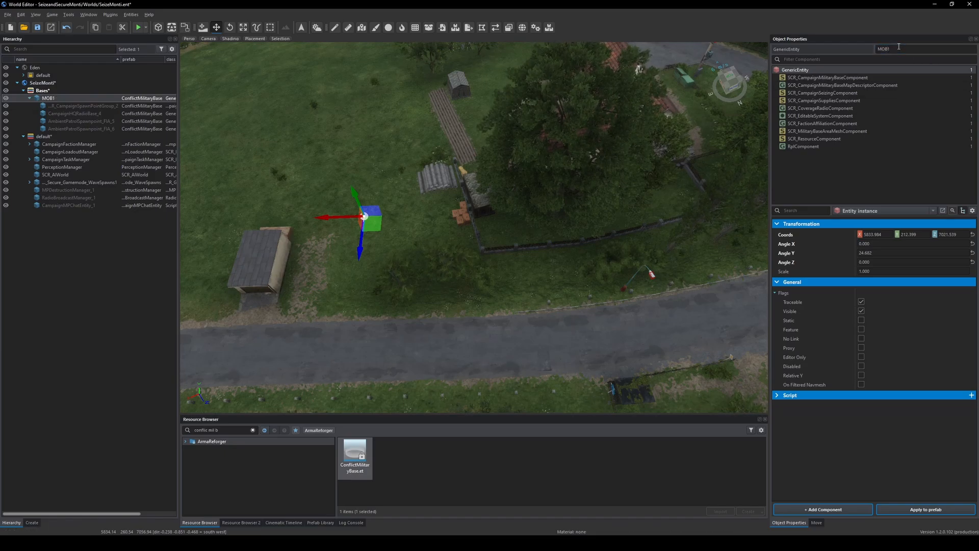
click(837, 78)
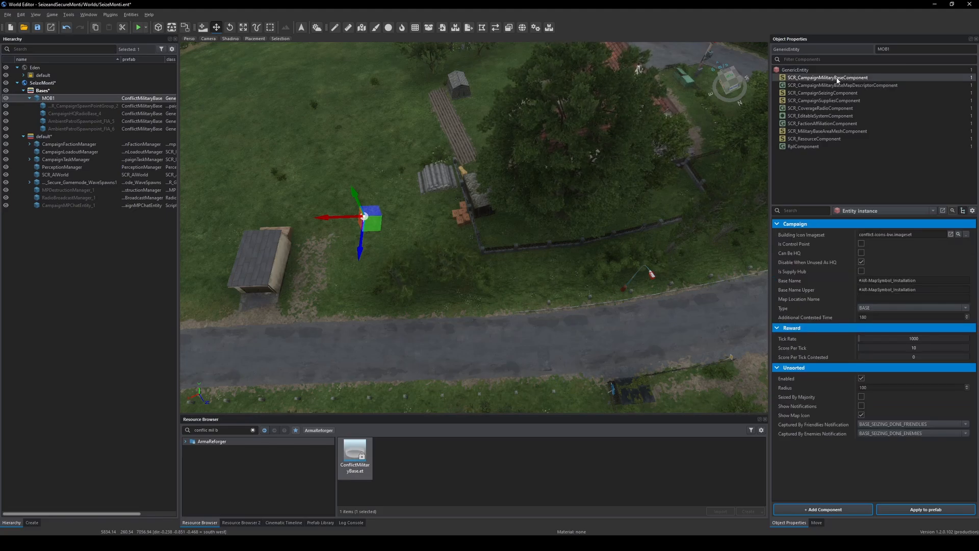
click(822, 94)
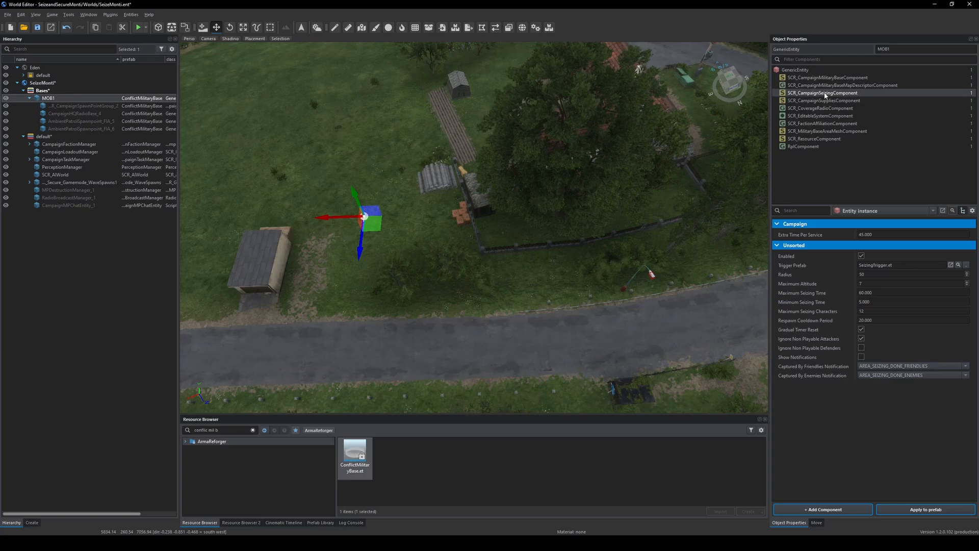
click(861, 255)
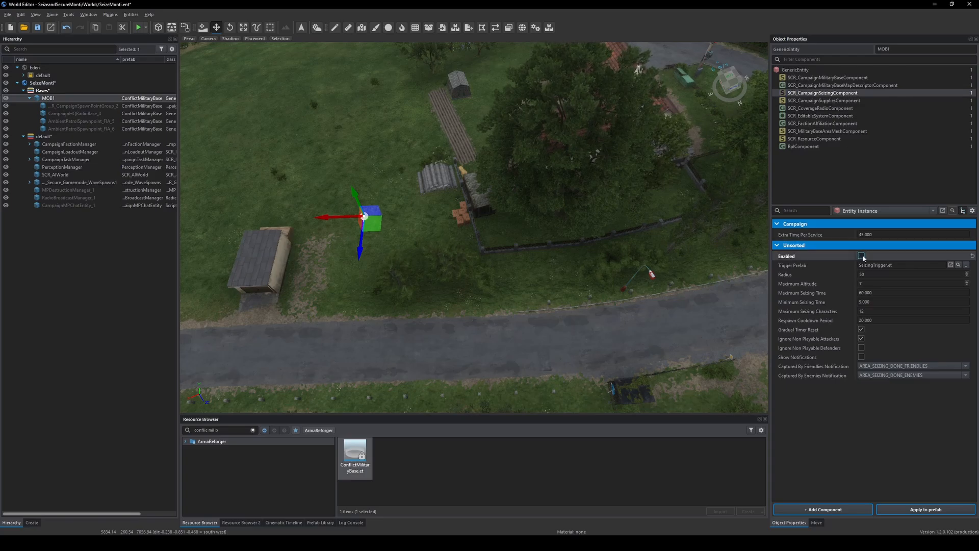
- Enable Can Be HQ in MOB1's SCR_CampaignMilitaryBaseComponent and collapse MOB1 in the hierarchy
click(831, 79)
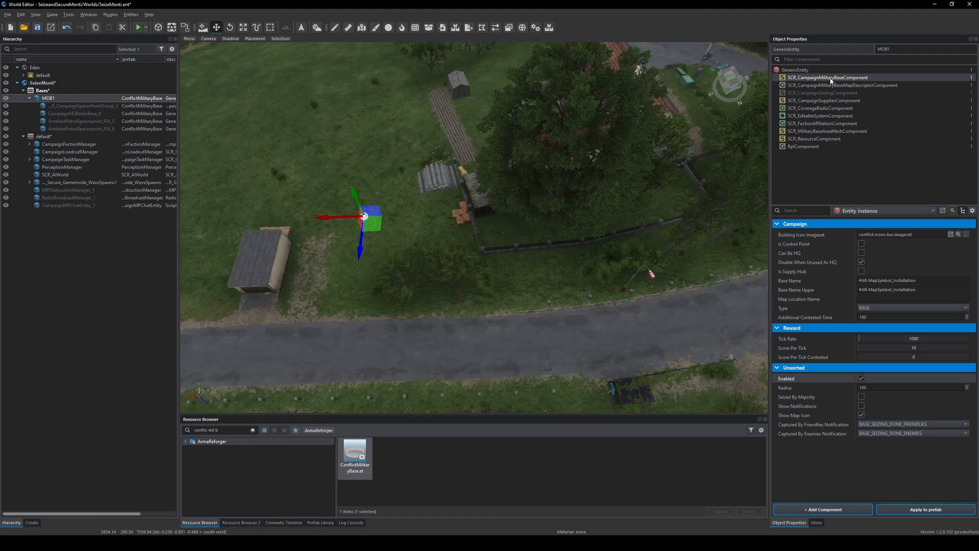
click(861, 253)
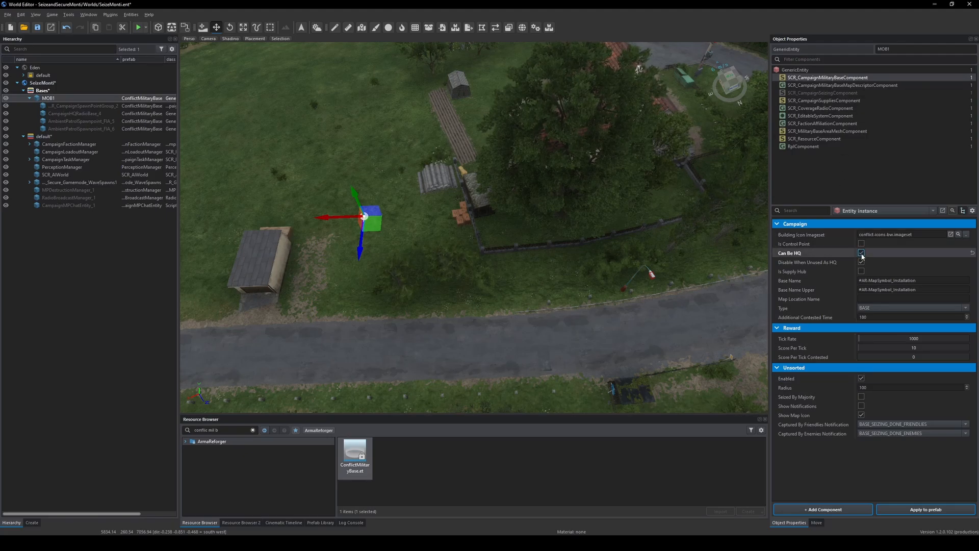
click(30, 98)
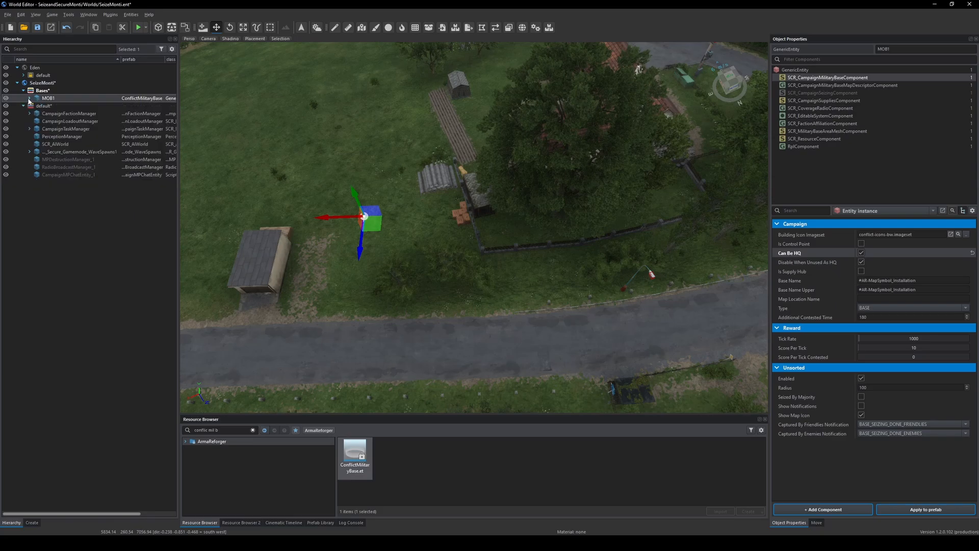
- Survey the terrain around Industrial, and check MOB1's faction affiliation setting and the faction entries in CampaignFactionManager
key(w)
right_drag(478, 214, 339, 186)
key(w)
key(q)
key(w)
key(s)
key(w)
key(d)
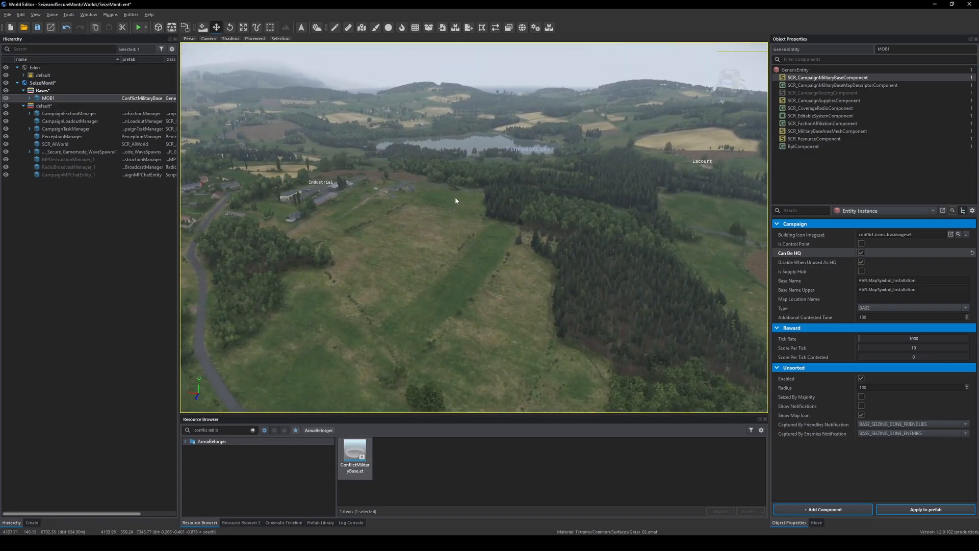
click(818, 124)
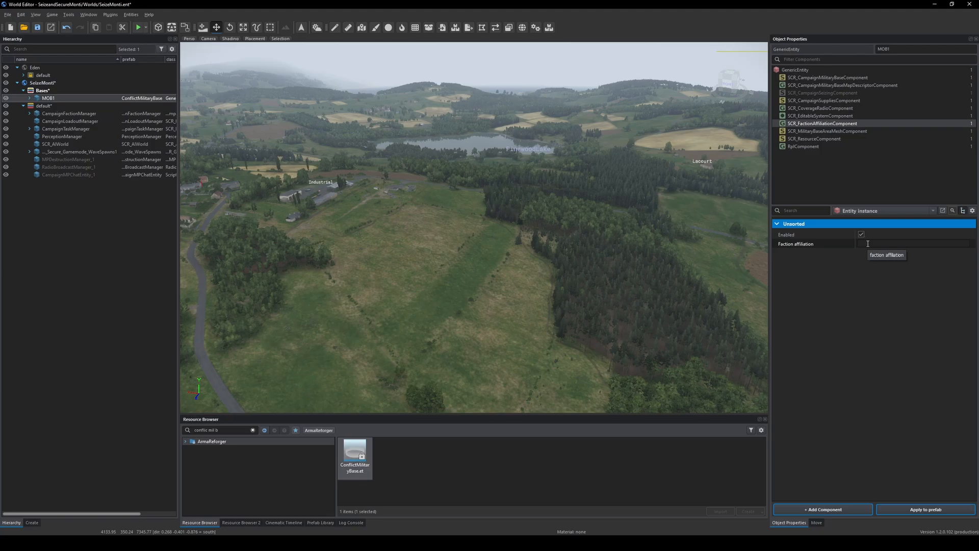
click(70, 114)
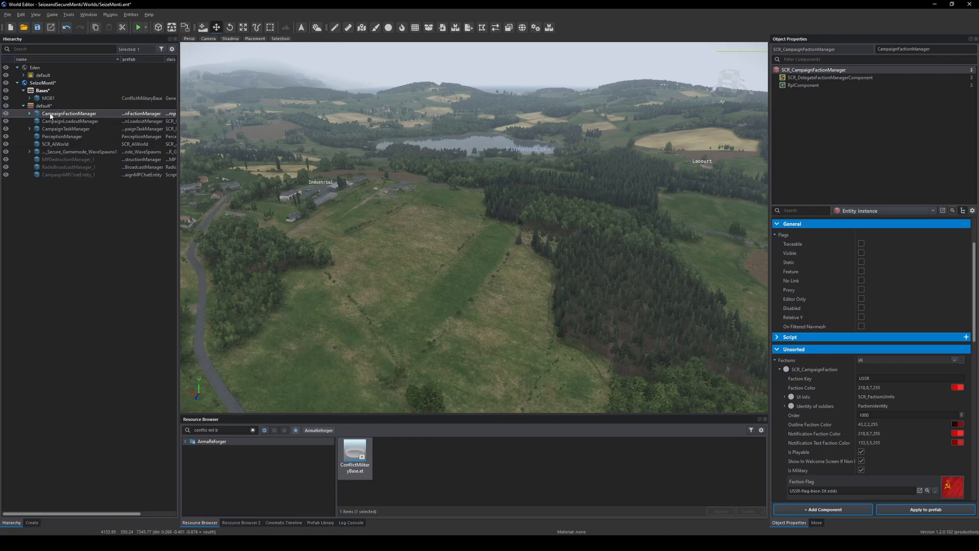
click(49, 98)
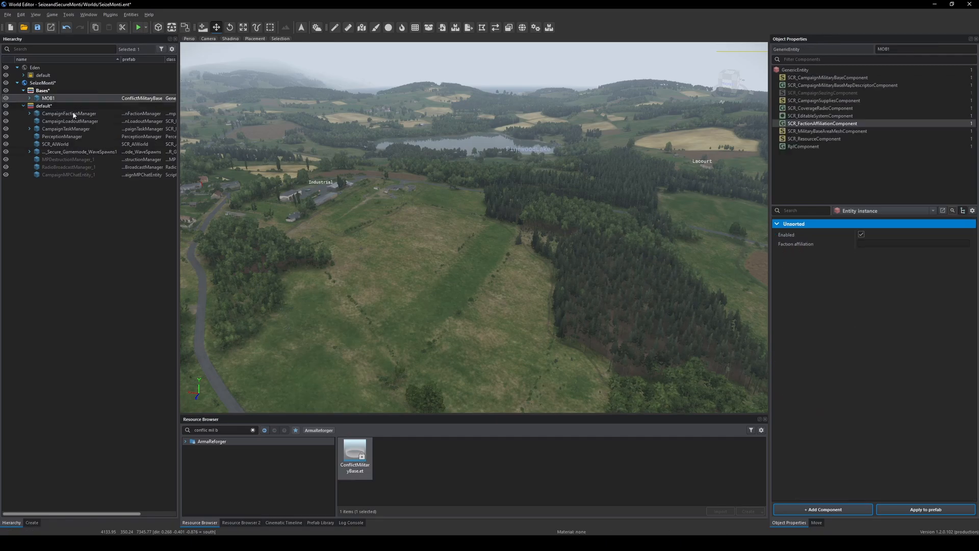
- Place a second ConflictMilitaryBase.et on the open grass beside the country road and name it MOB2
right_drag(418, 219, 397, 376)
key(d)
key(w)
key(w)
key(w)
key(w)
key(w)
key(w)
drag(355, 450, 453, 246)
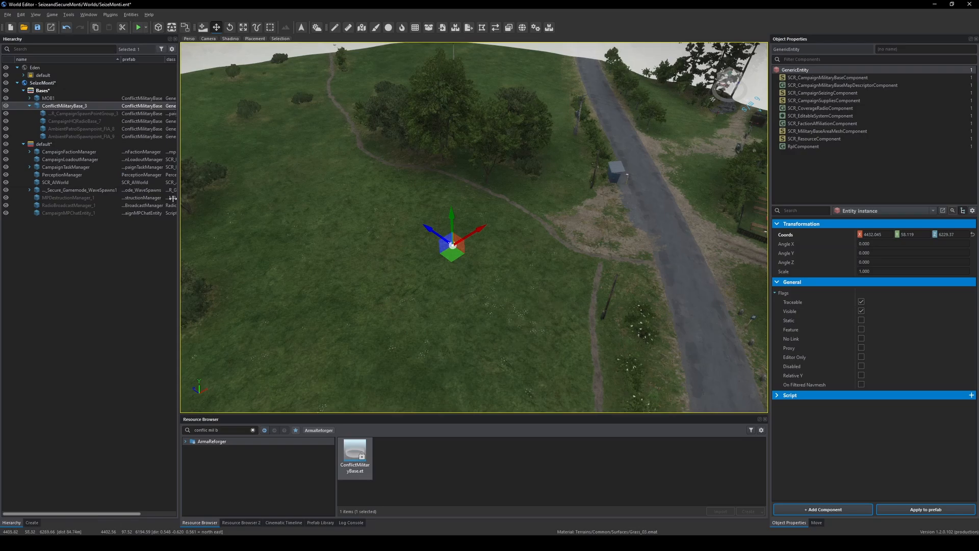
click(886, 48)
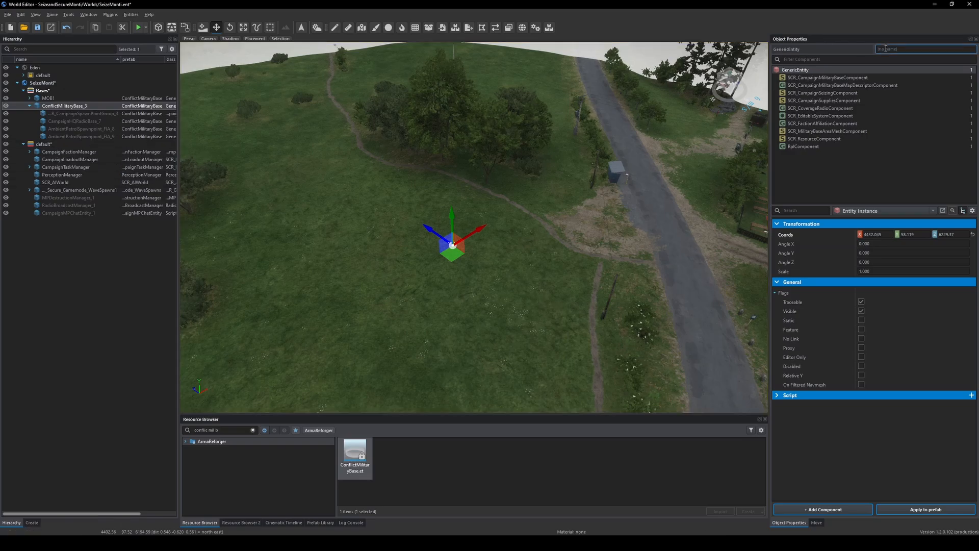
text(MOB2)
key(Return)
- Disable MOB2's SCR_CampaignSeizingComponent, enable Can Be HQ in its SCR_CampaignMilitaryBaseComponent, and collapse its hierarchy entry
click(822, 92)
click(861, 255)
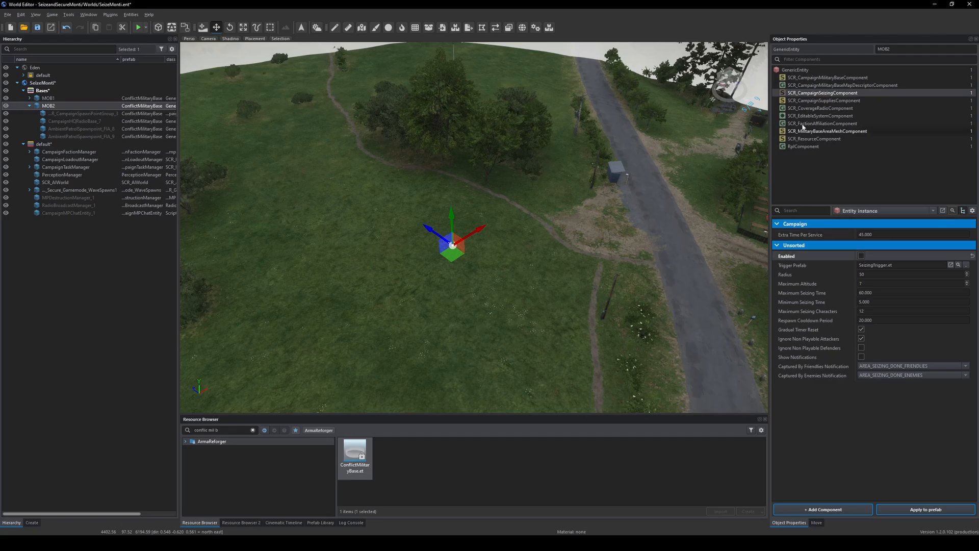
click(817, 78)
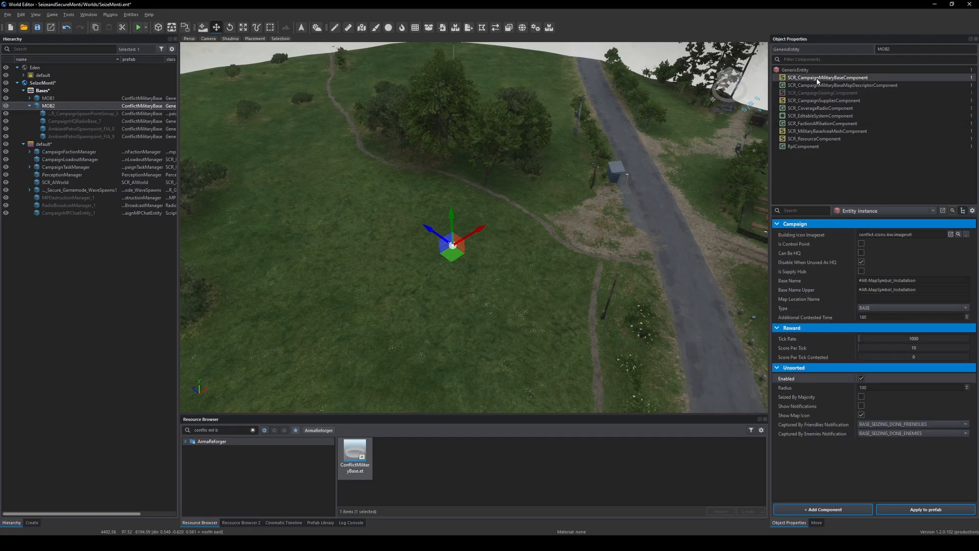
click(861, 252)
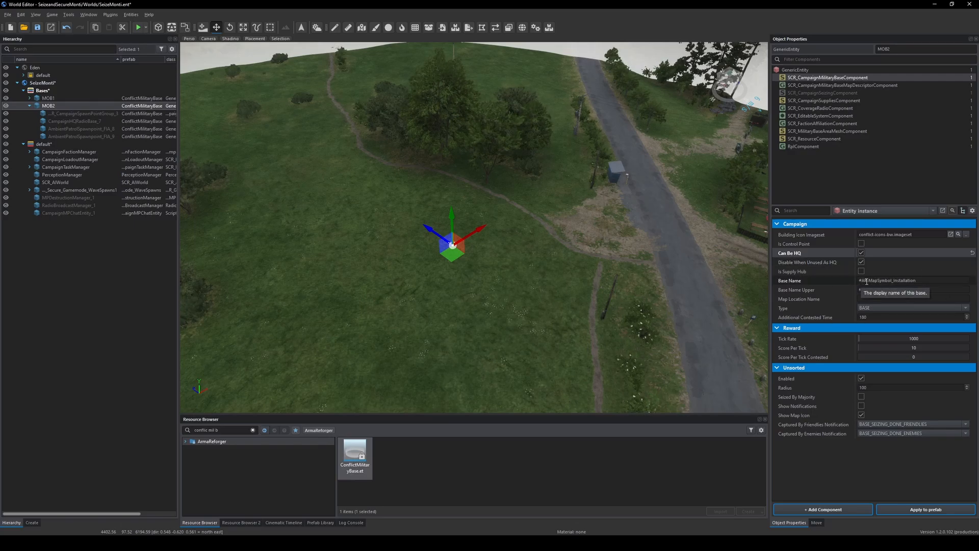
click(29, 106)
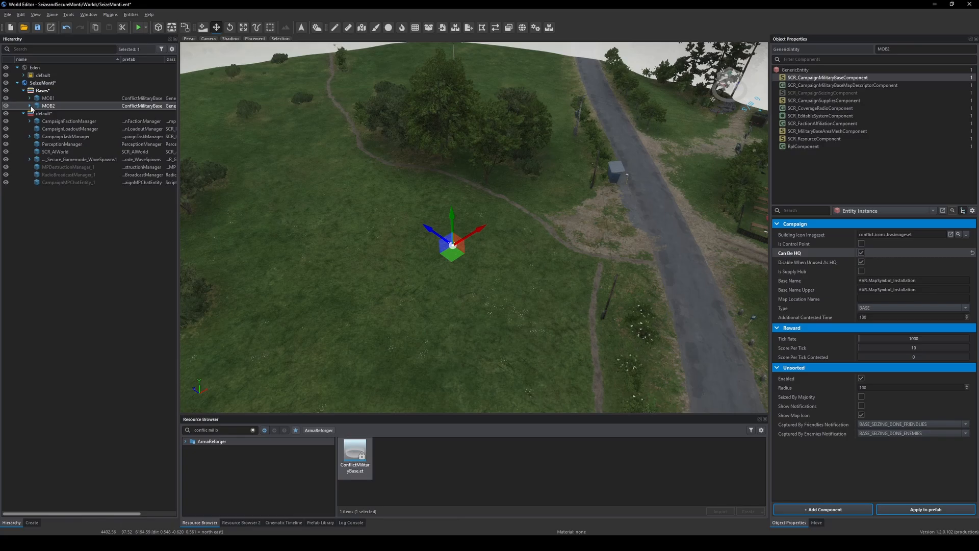
- Inspect MOB2's radio coverage sphere from above, including how far it reaches towards Montignac
right_drag(467, 300, 756, 333)
key(a)
key(q)
key(s)
key(a)
key(s)
right_drag(290, 71, 290, 68)
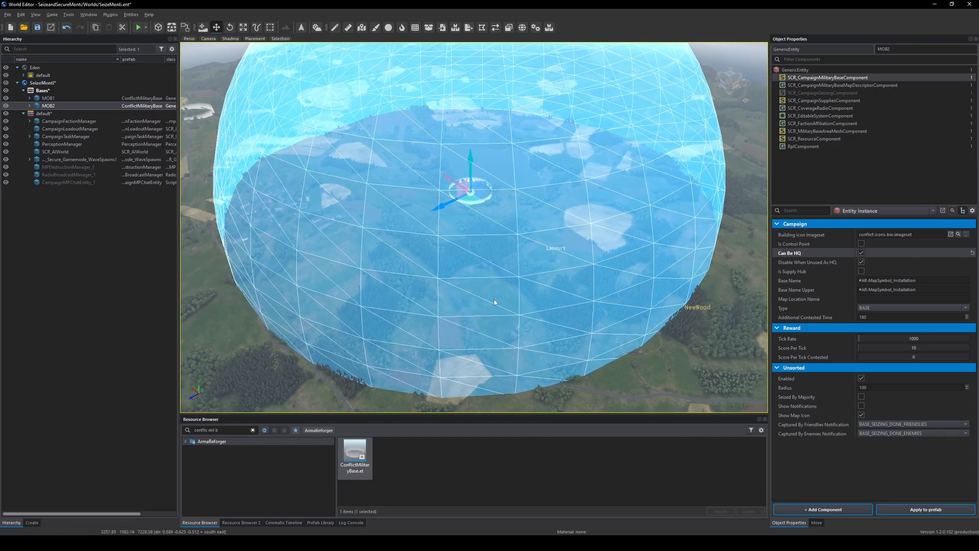
key(a)
key(w)
right_drag(492, 298, 541, 230)
key(a)
key(w)
key(d)
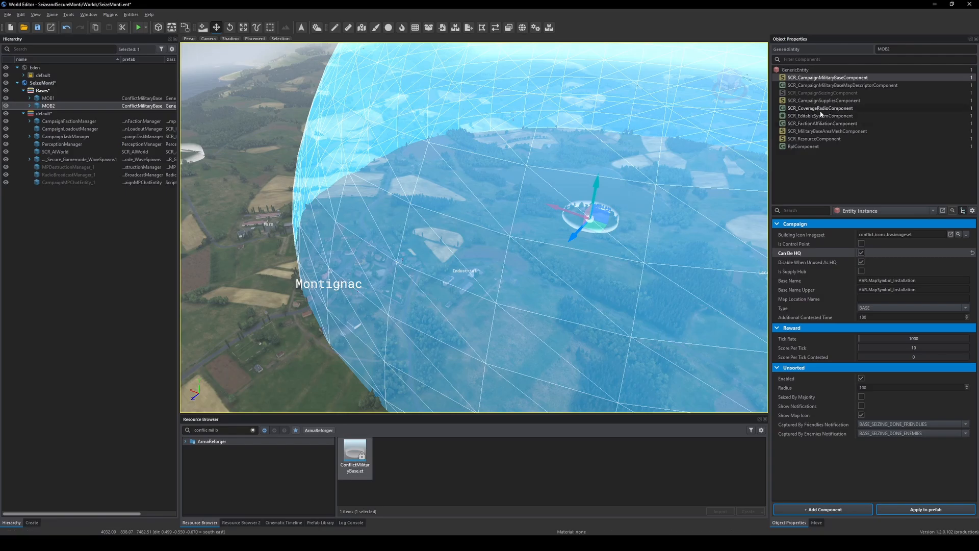
- Enable Is Source in the SCR_CoverageRadioComponent of both MOB2 and MOB1
click(822, 109)
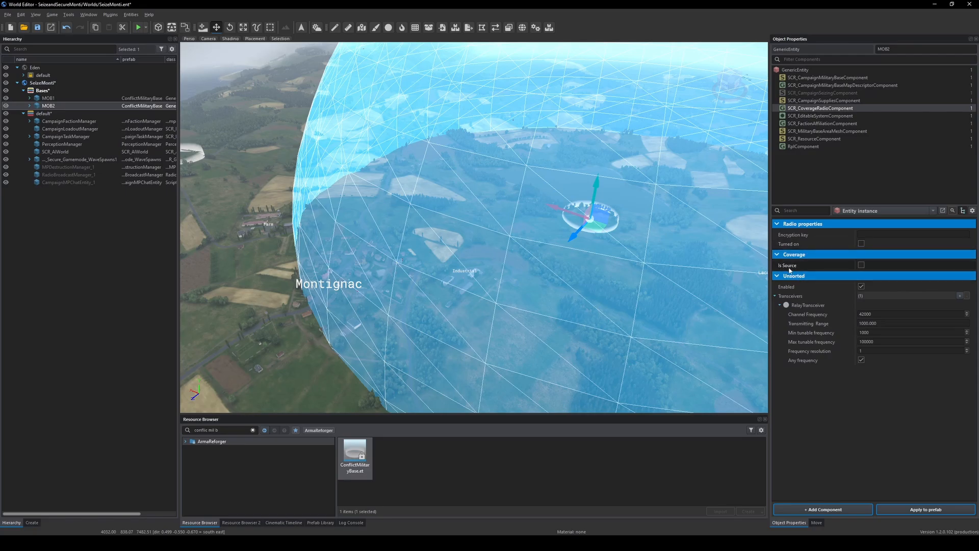
click(861, 265)
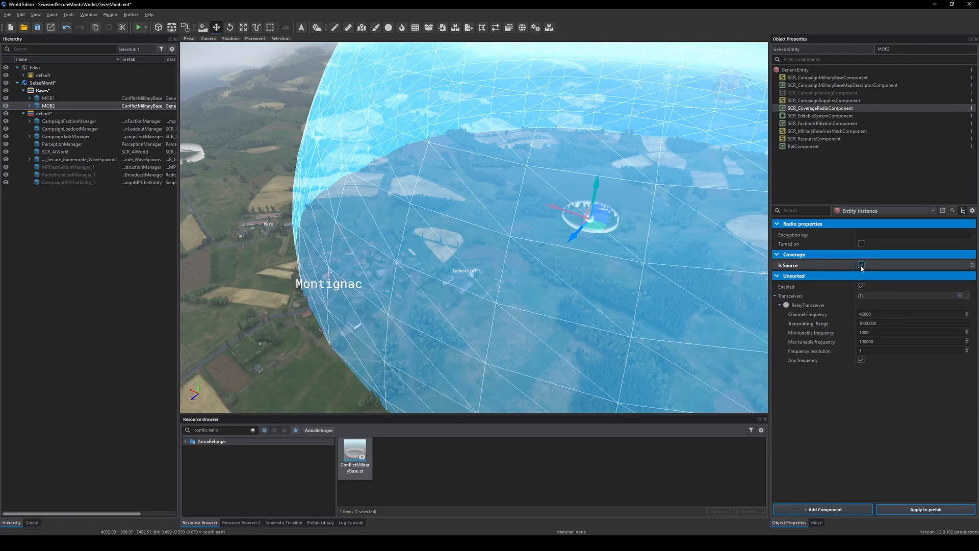
double_click(56, 98)
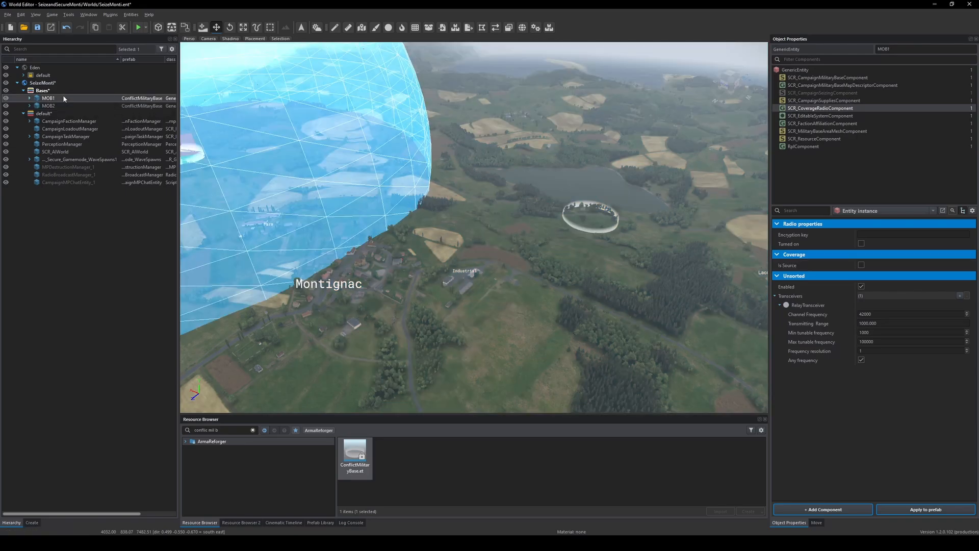
click(861, 265)
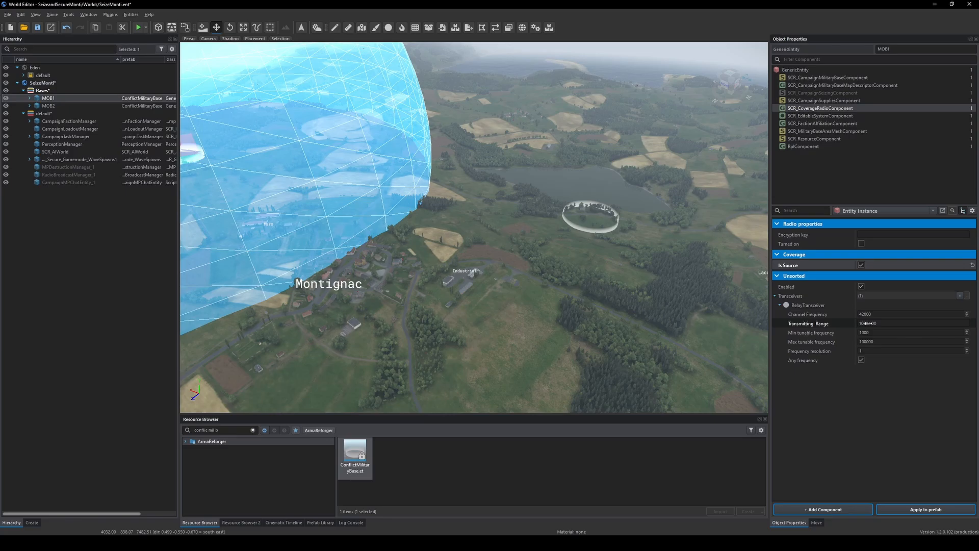
- Set the Transmitting Range of MOB1's RelayTransceiver to 5000
click(866, 323)
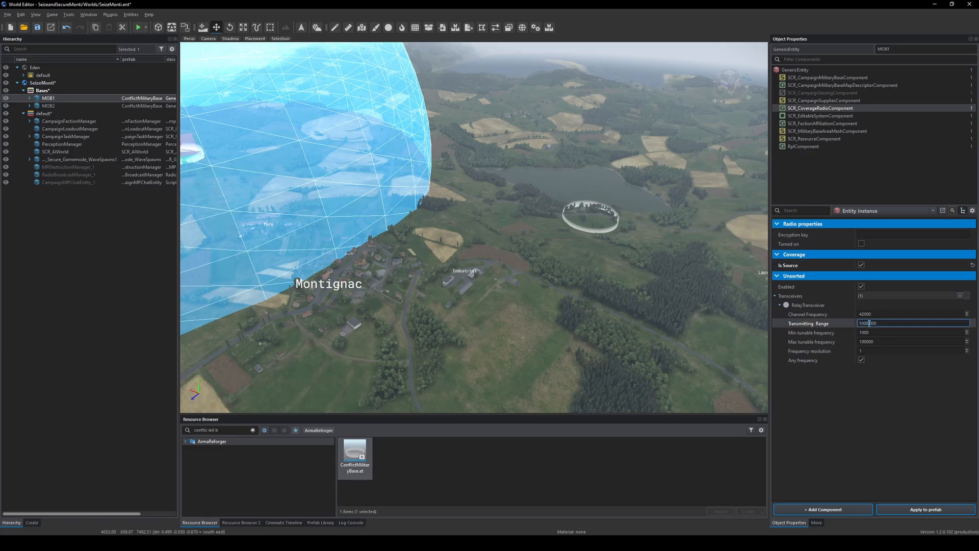
double_click(869, 324)
text(500)
key(Return)
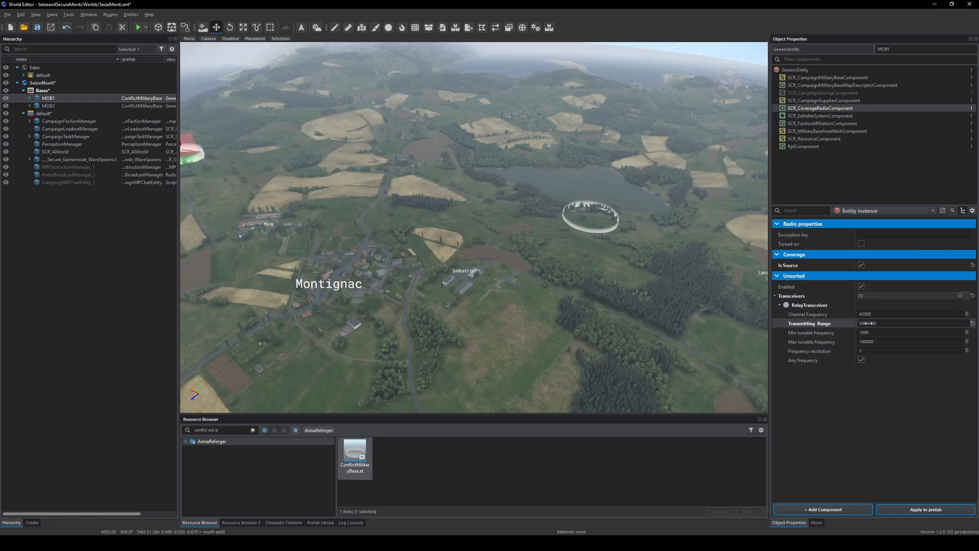
- Examine the extent of MOB1's enlarged radio coverage sphere over the island and the sea
scroll(528, 293, down, 6)
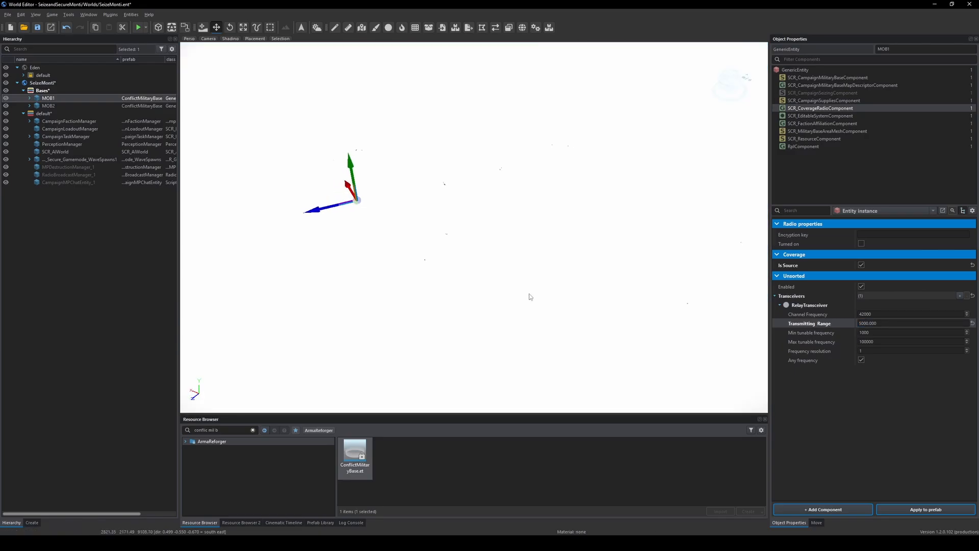
scroll(529, 293, up, 2)
scroll(529, 293, up, 4)
right_drag(528, 294, 556, 286)
key(w)
key(a)
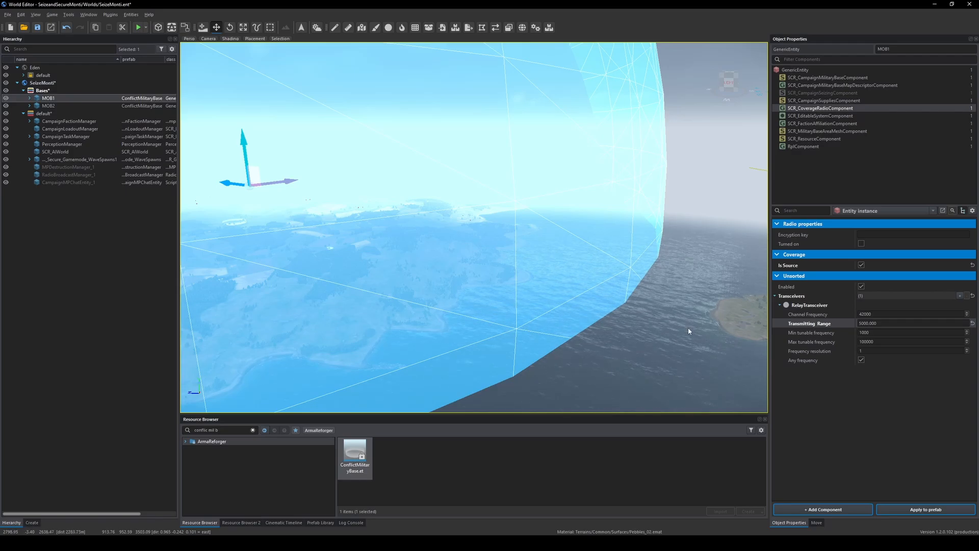
right_drag(688, 329, 765, 327)
key(w)
key(a)
key(a)
- Reduce MOB1's Transmitting Range to 500 and reopen the value for editing
click(971, 325)
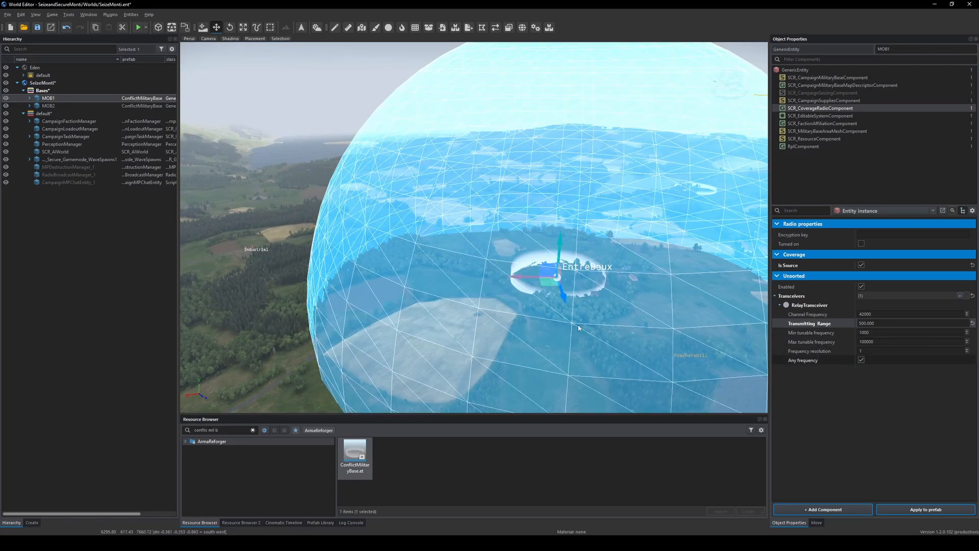
double_click(863, 322)
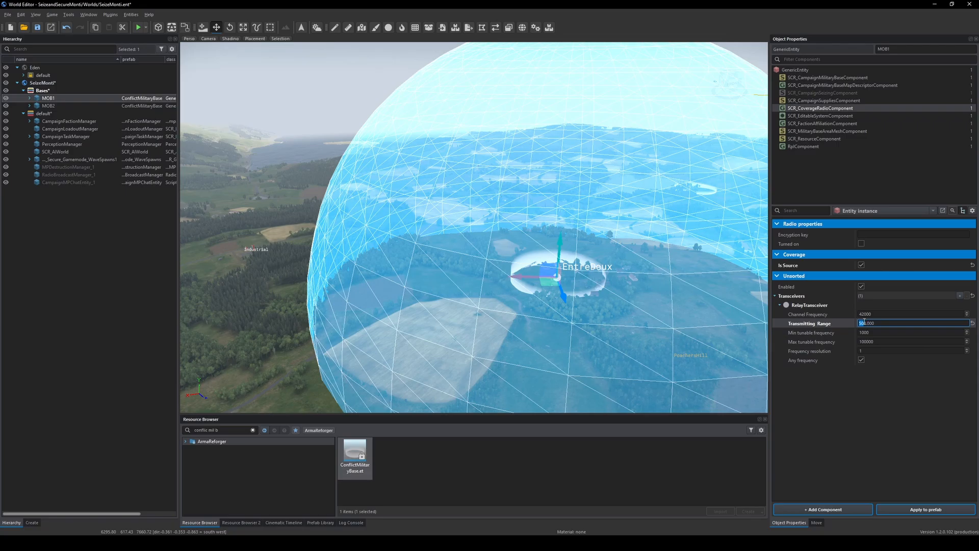
drag(877, 323, 842, 323)
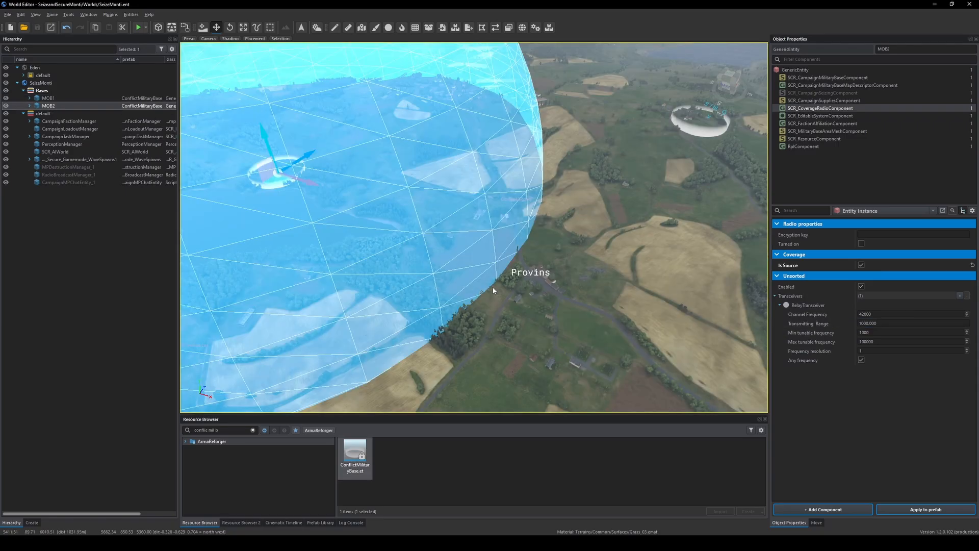
- Look through the component settings of Seize_Secure_Gamemode_WaveSpawns1 and the Campaign settings of its SCR_GameModeCampaign root
click(63, 160)
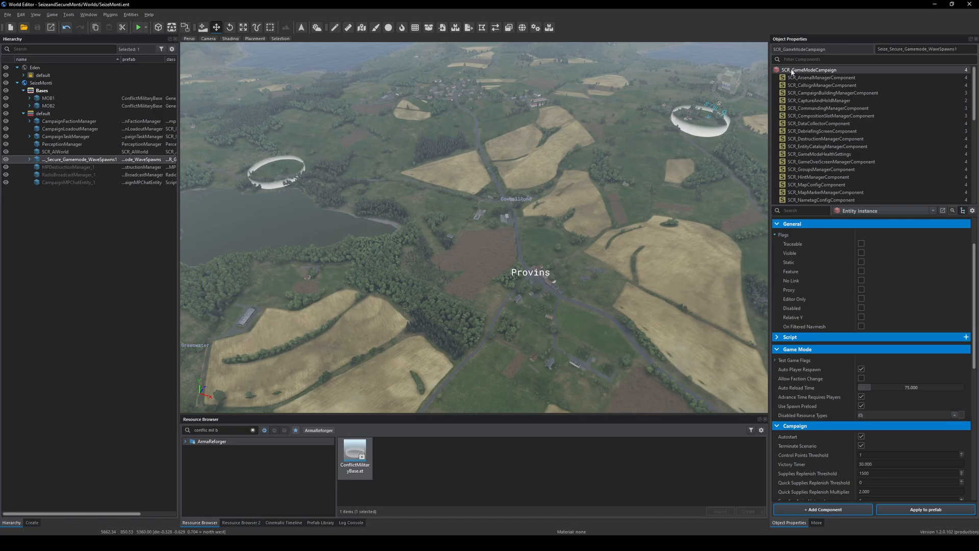
click(824, 85)
click(822, 100)
click(823, 116)
click(824, 147)
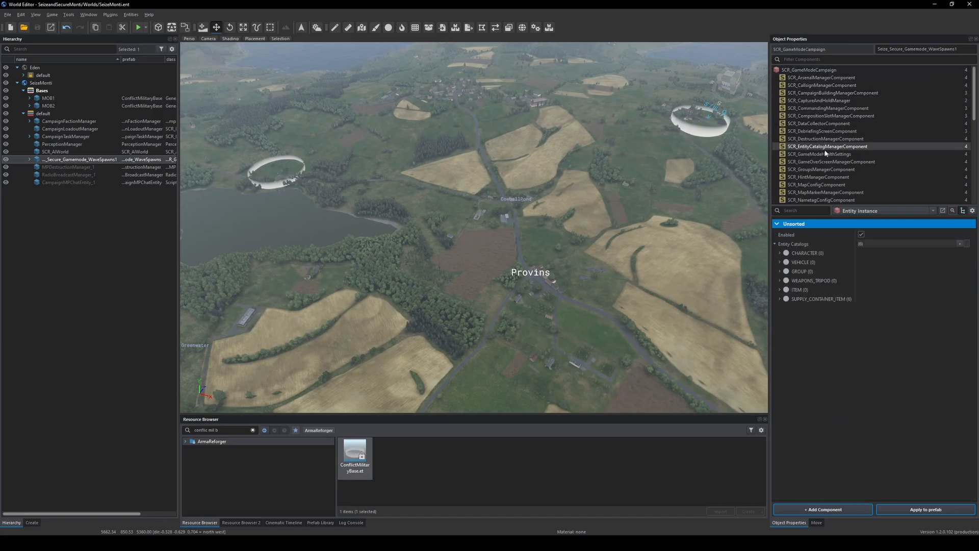
click(826, 169)
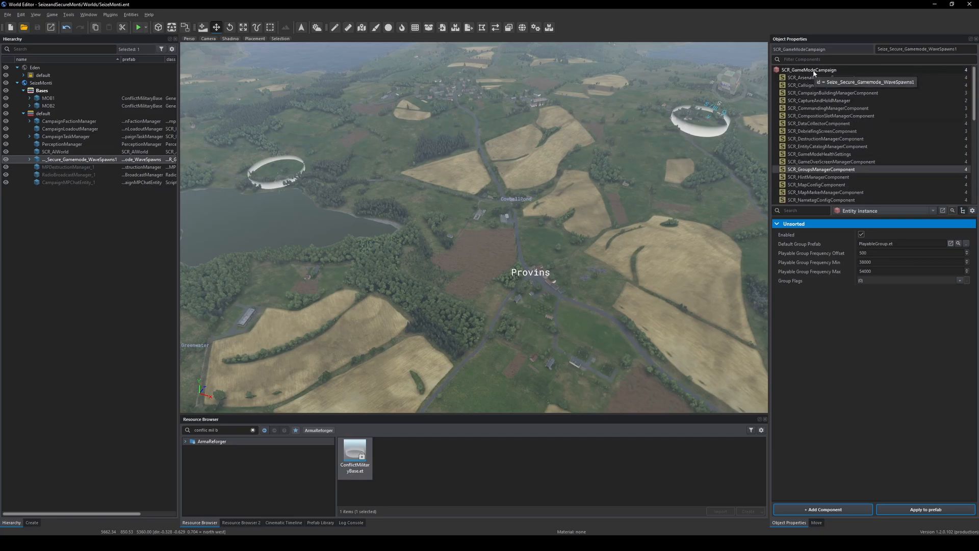
click(814, 70)
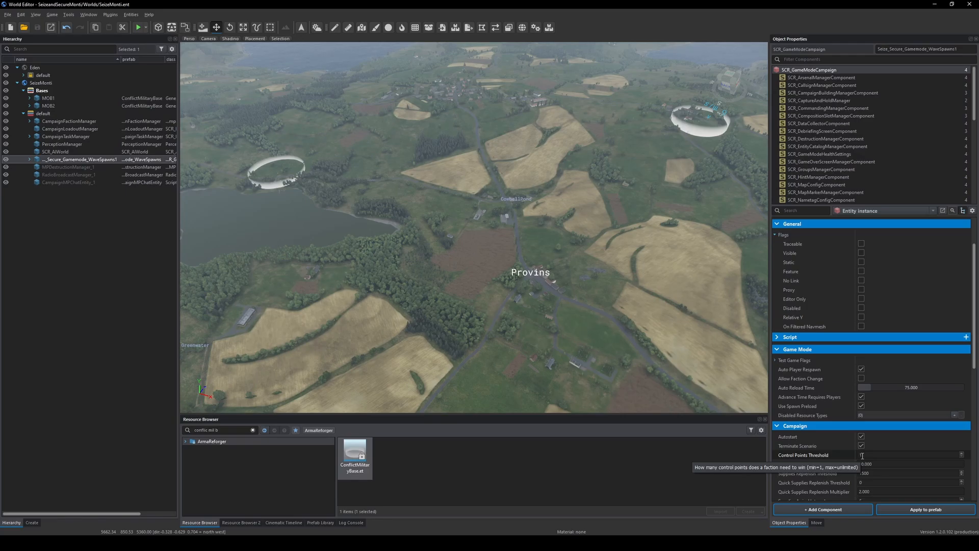
- Check the game mode's Campaign settings, MOB1's military base component and the scoring options of SCR_CaptureAndHoldManager
scroll(846, 449, down, 2)
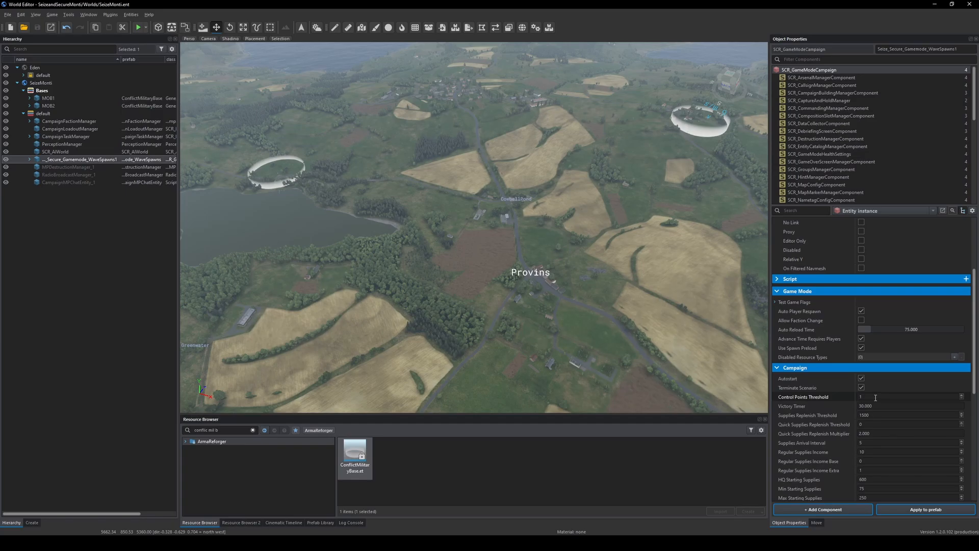
click(53, 99)
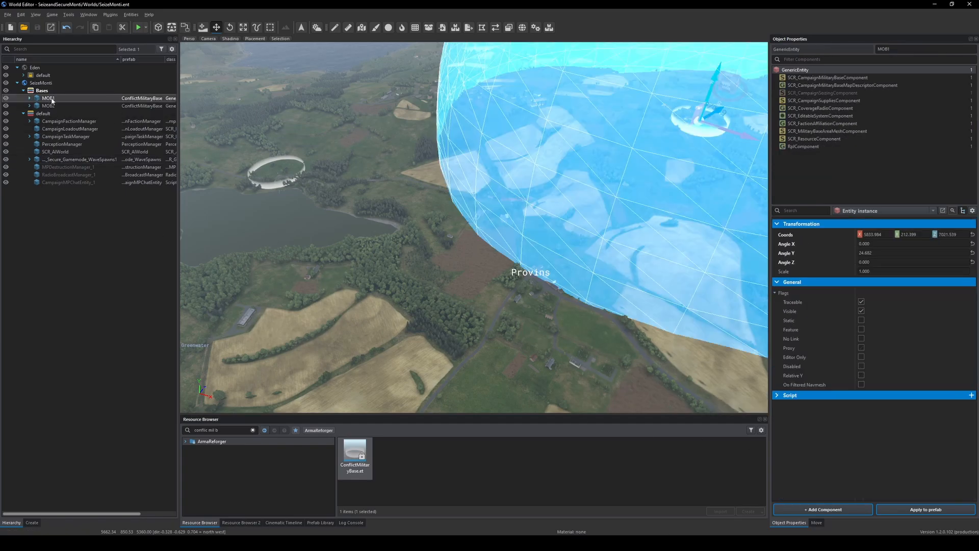
click(833, 79)
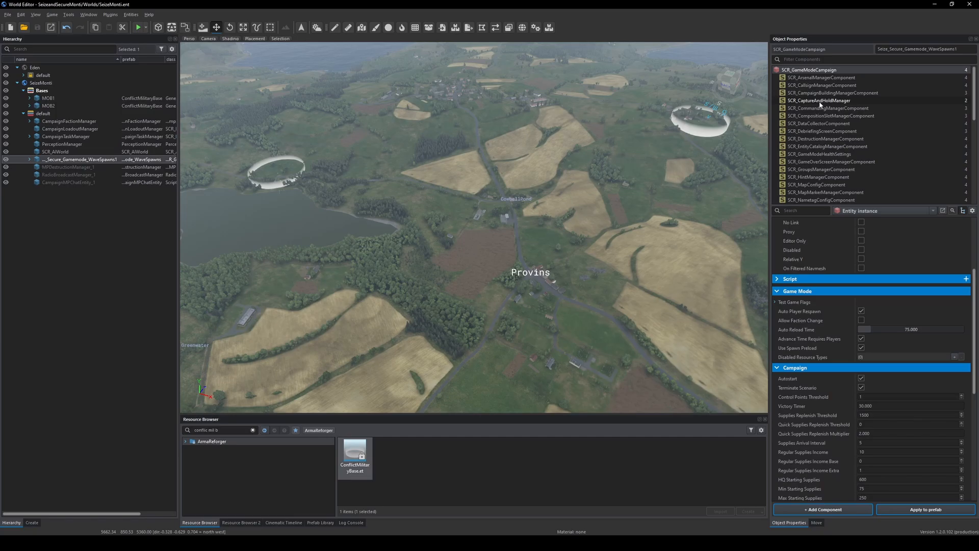
click(819, 101)
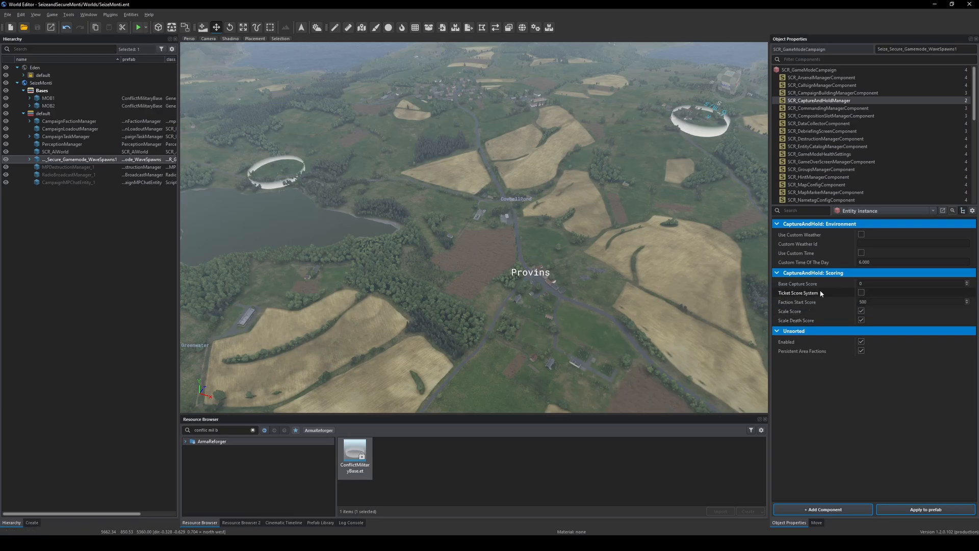
mouse_move(809, 296)
- Set the EndGameAction Score Limit in the game mode's SCR_ScoringSystemComponent to 1
scroll(837, 148, down, 5)
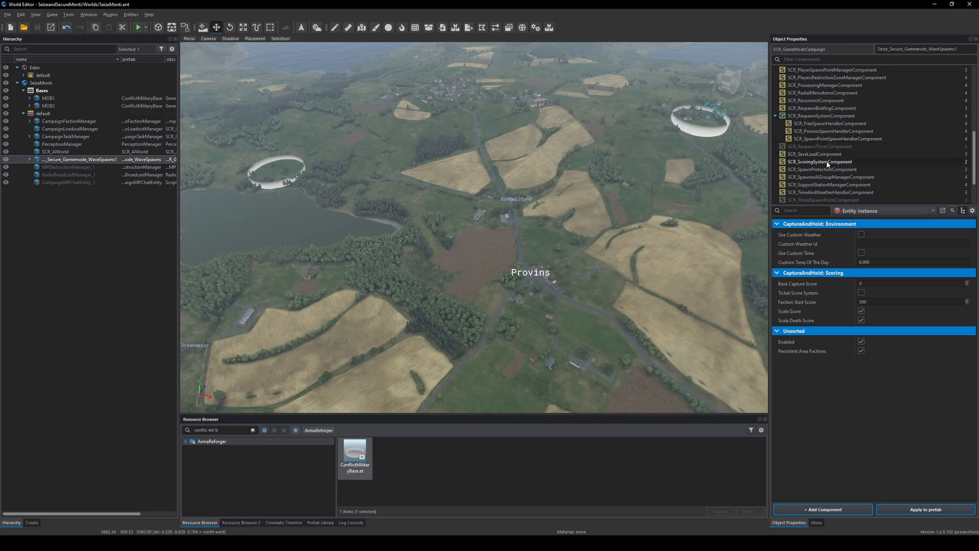
click(827, 162)
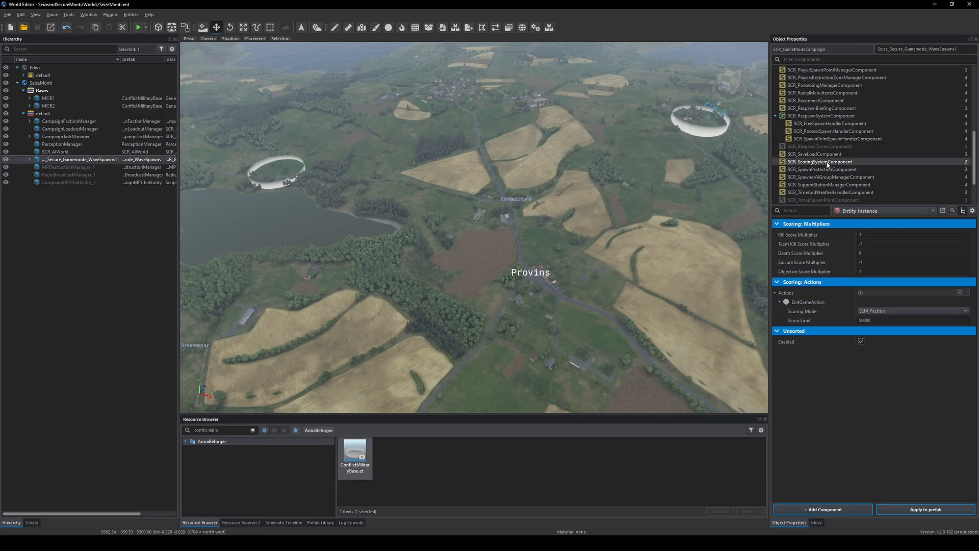
click(864, 321)
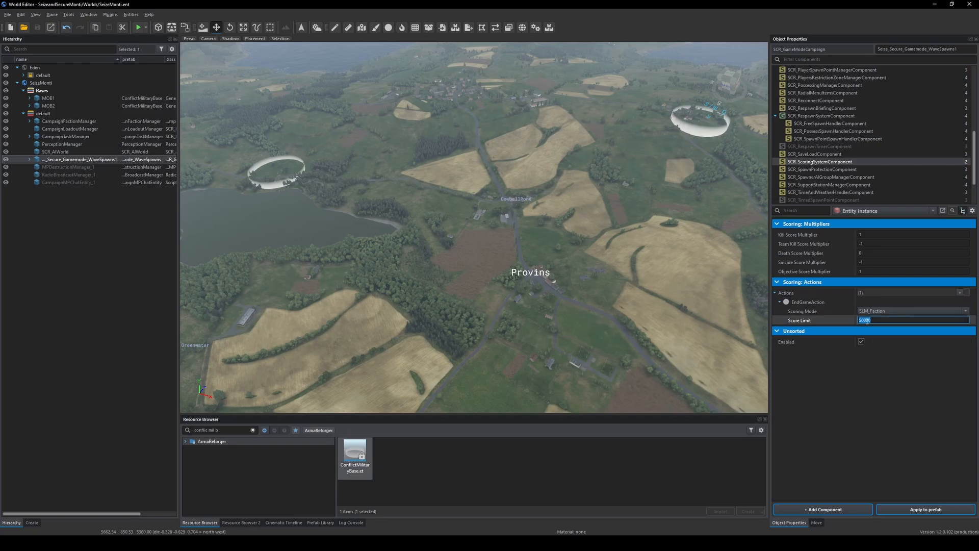
text(1)
key(Return)
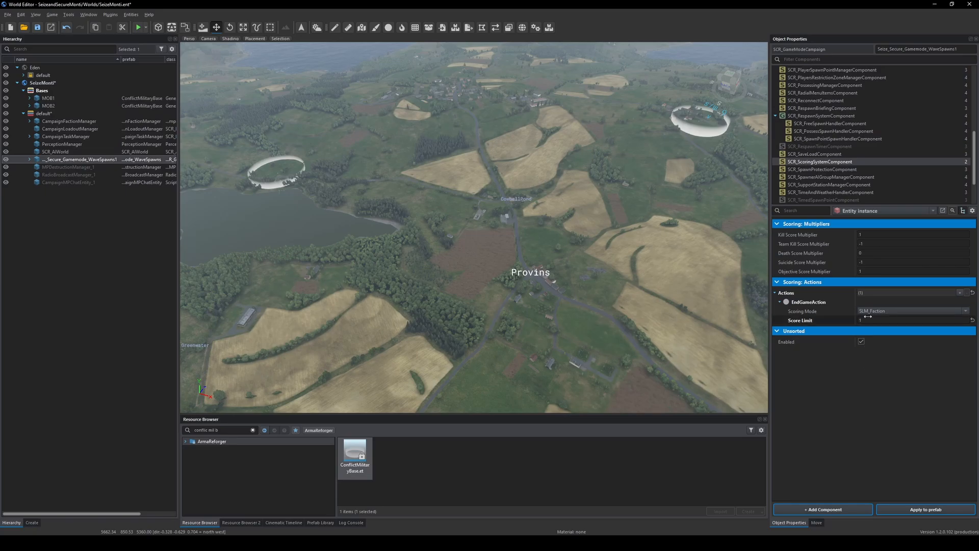
- Enable the Ticket Score System in the game mode's SCR_CaptureAndHoldManager
scroll(820, 117, up, 5)
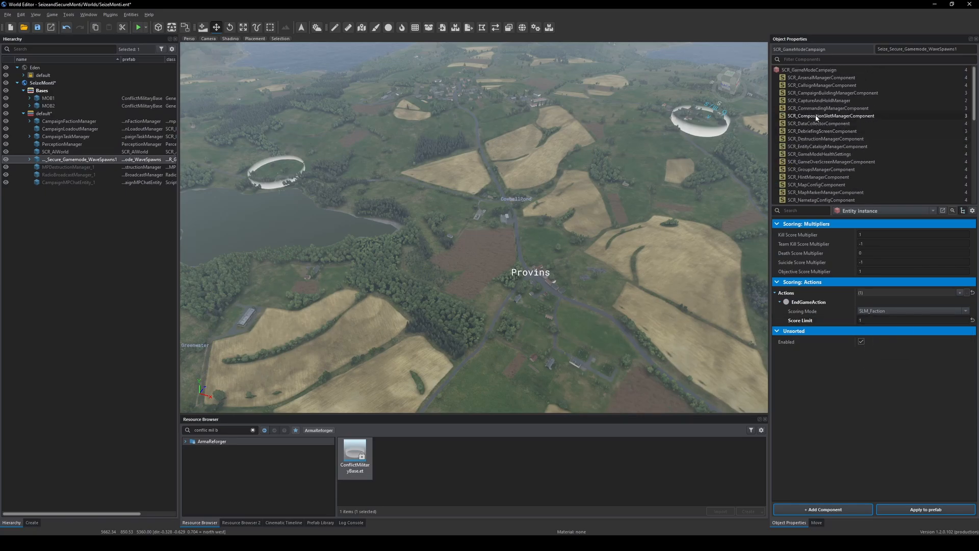
click(818, 101)
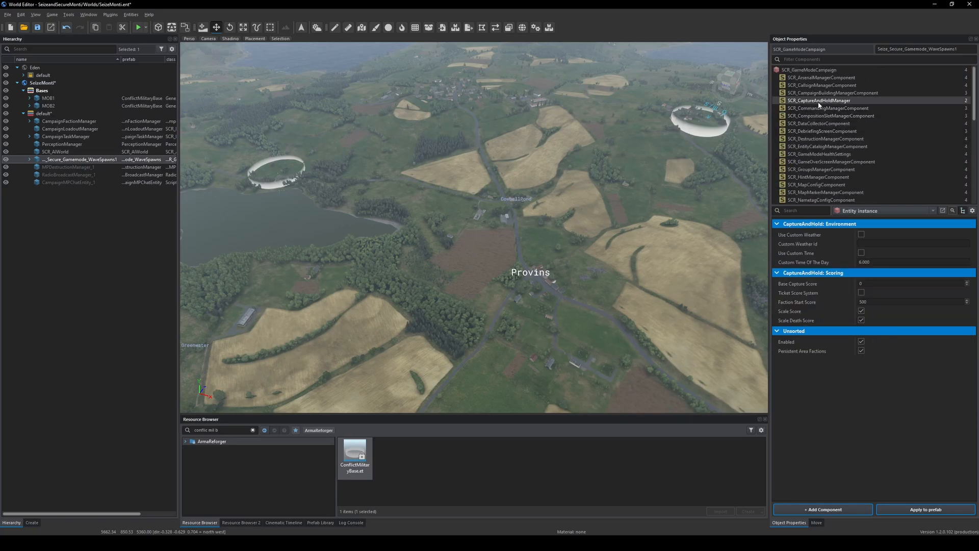
click(861, 292)
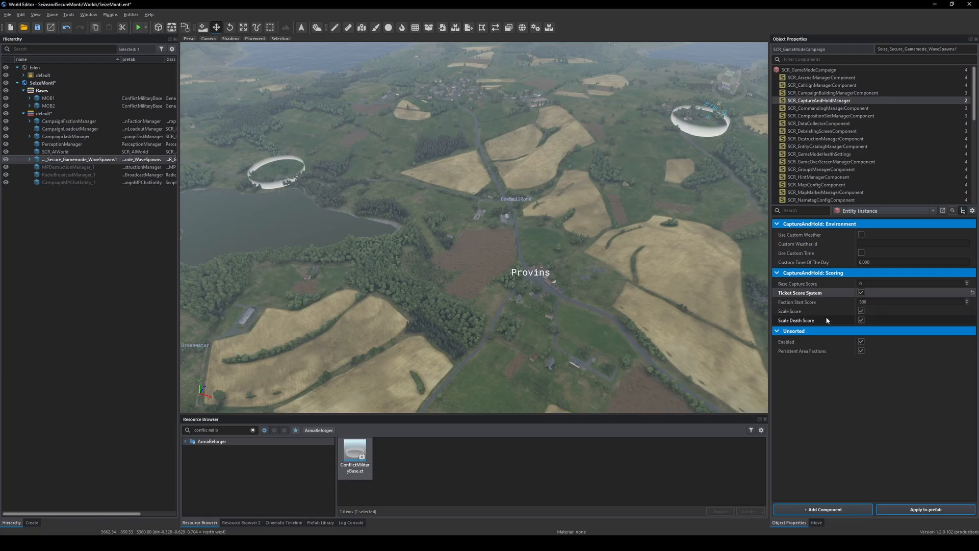
mouse_move(827, 320)
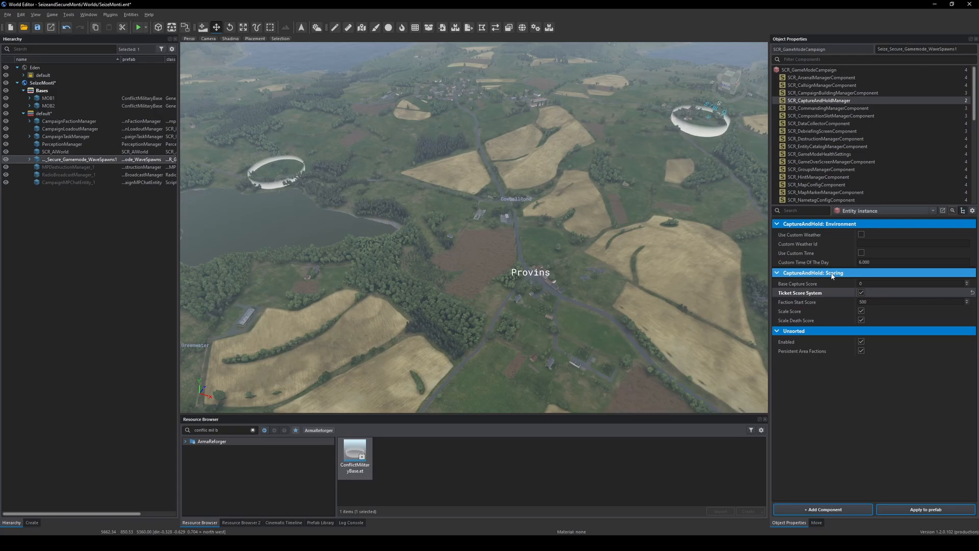
- Check the respawn time and grace period settings of SCR_WaveRespawnTimerComponent
scroll(832, 144, down, 5)
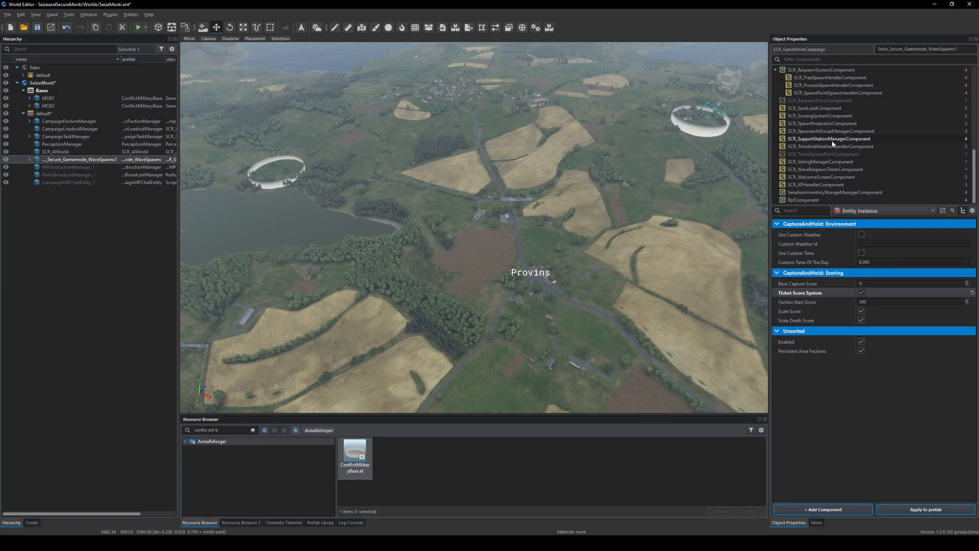
click(816, 169)
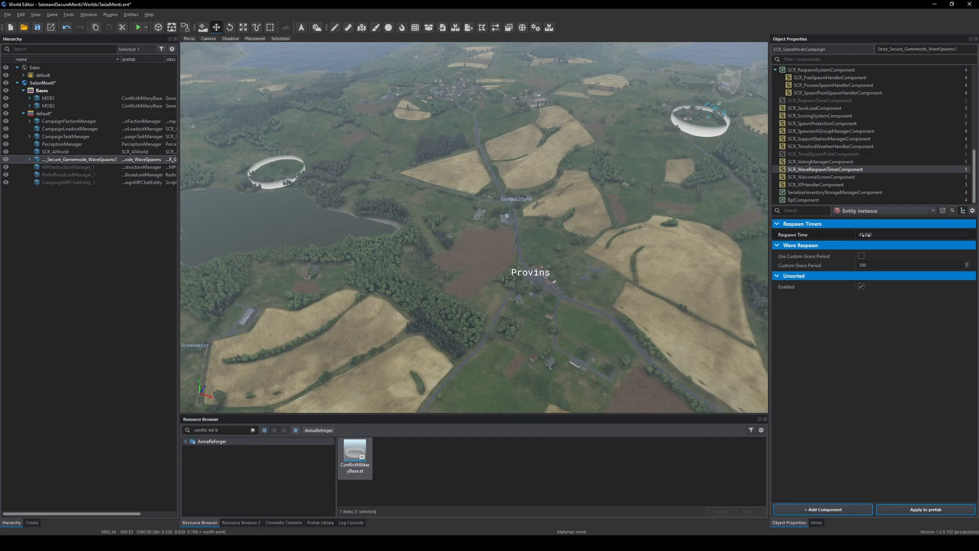
scroll(844, 159, up, 10)
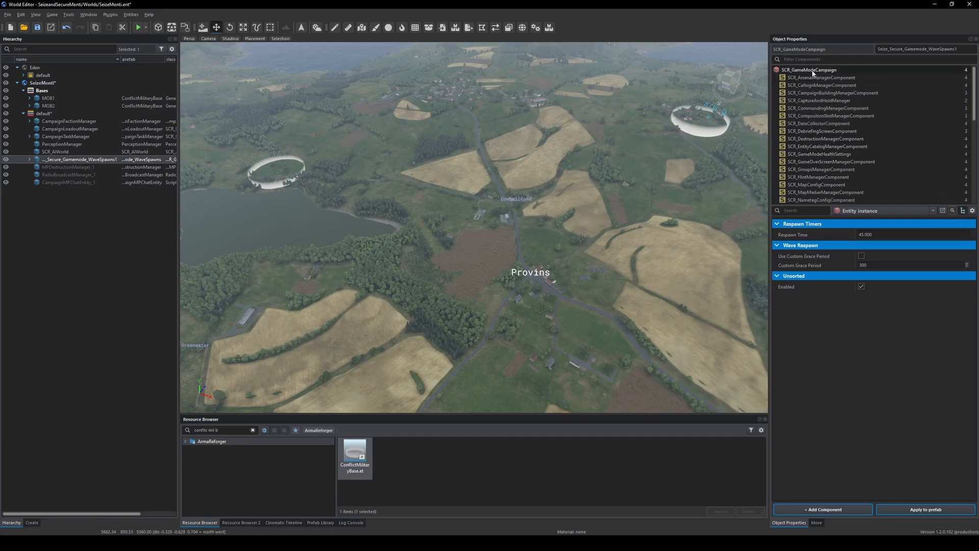
- Try a longer Battle Prep Time in the Seize & Secure settings of SCR_GameModeCampaign, and reset it to its default
click(794, 70)
scroll(802, 314, down, 5)
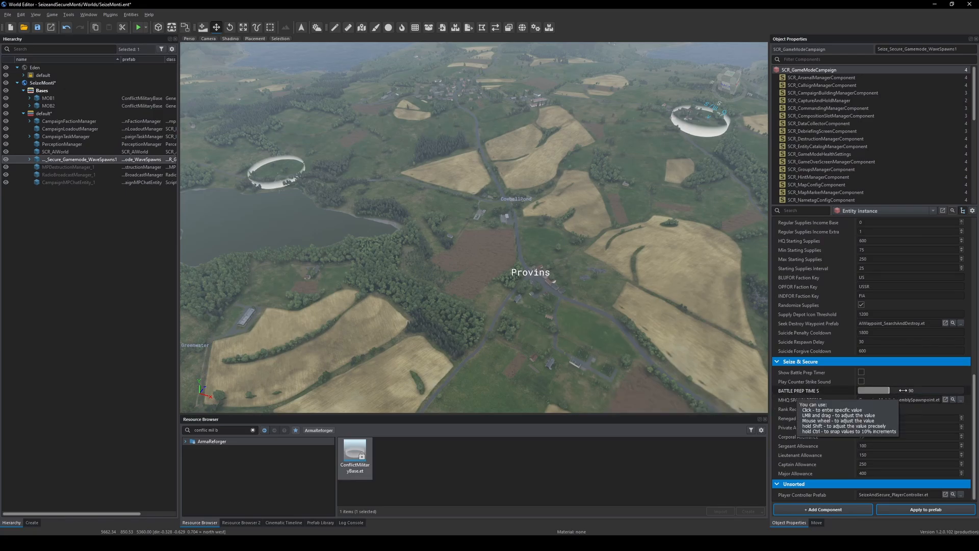
mouse_move(890, 390)
mouse_down()
mouse_move(960, 390)
mouse_move(839, 391)
mouse_move(953, 390)
mouse_move(908, 390)
mouse_up()
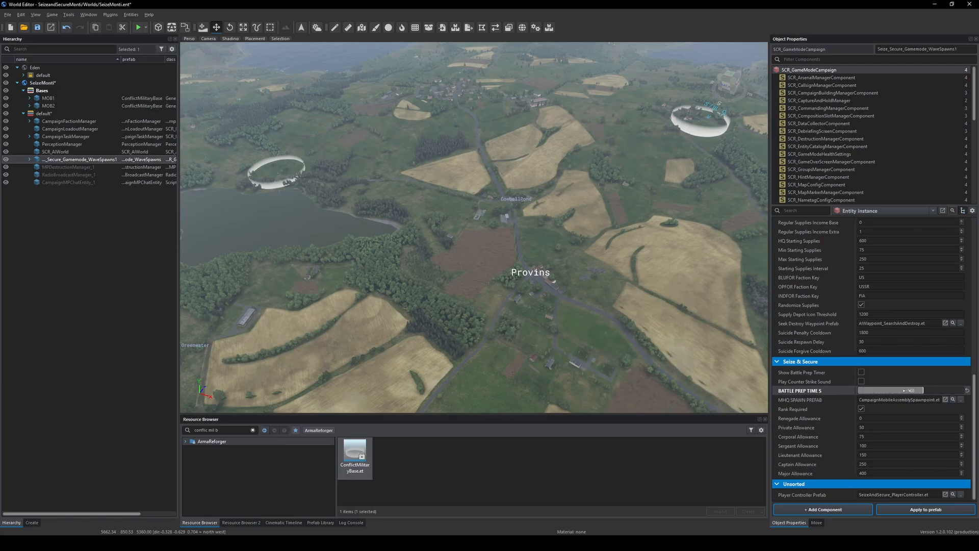
click(967, 390)
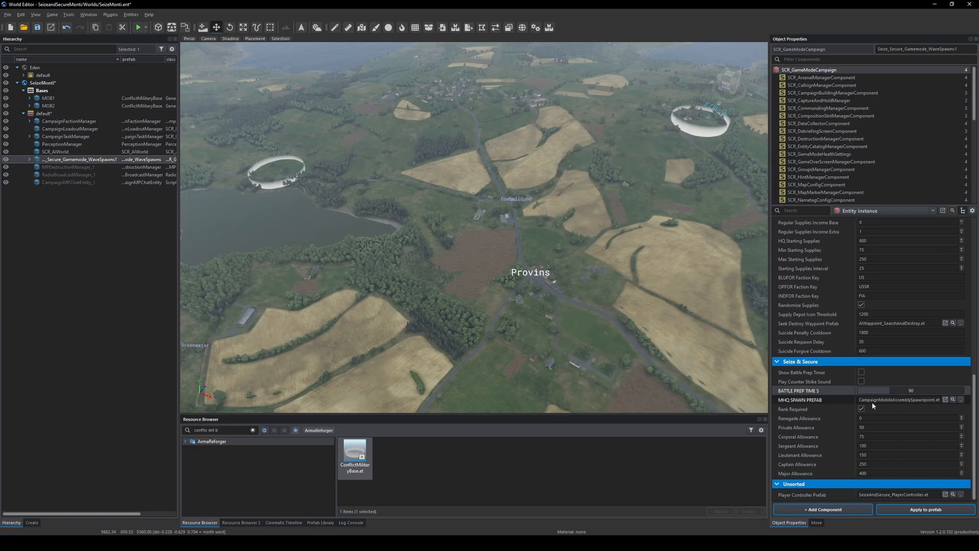
mouse_move(806, 415)
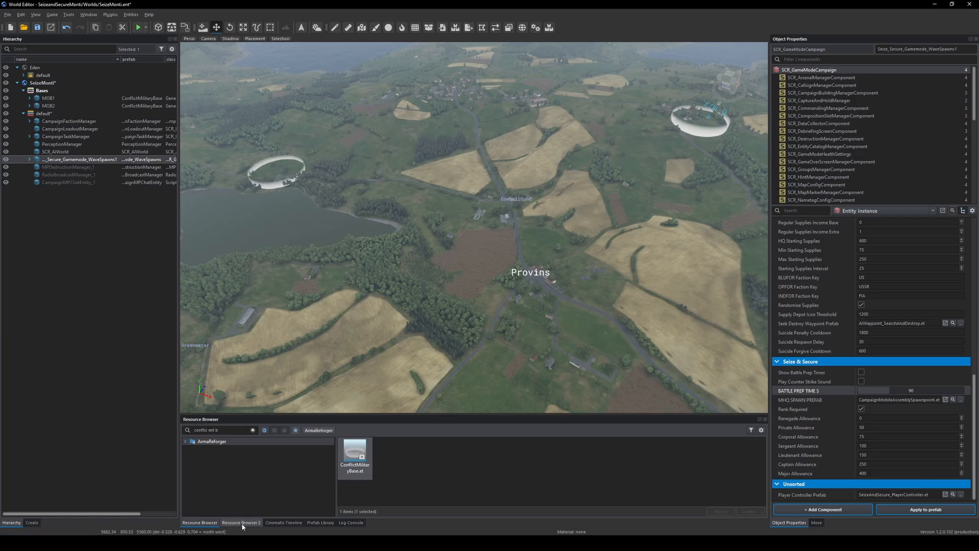
- Search SeizeAndSecureBase for "battle prep" and select SCR_BattlePrepZone.et in its Prefabs/GameLogic folder
click(252, 430)
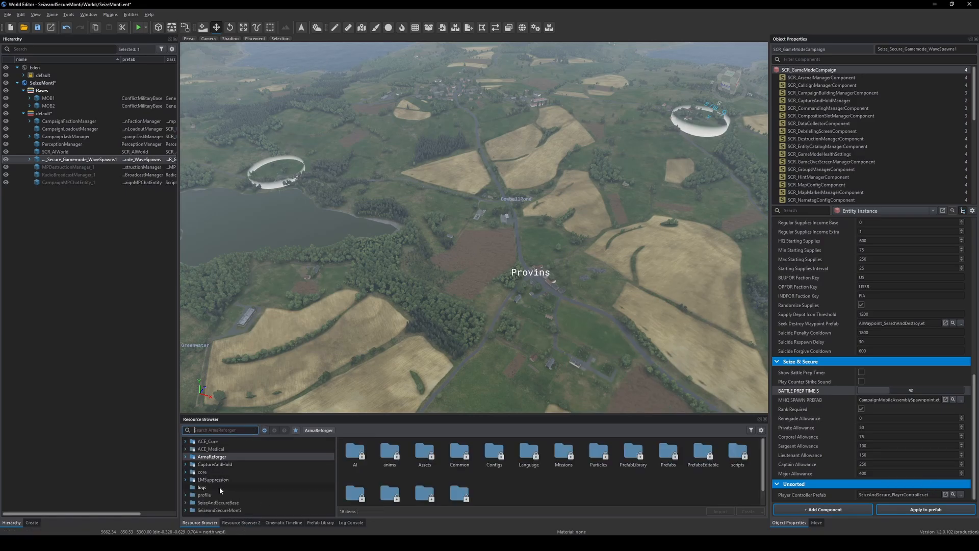
click(223, 503)
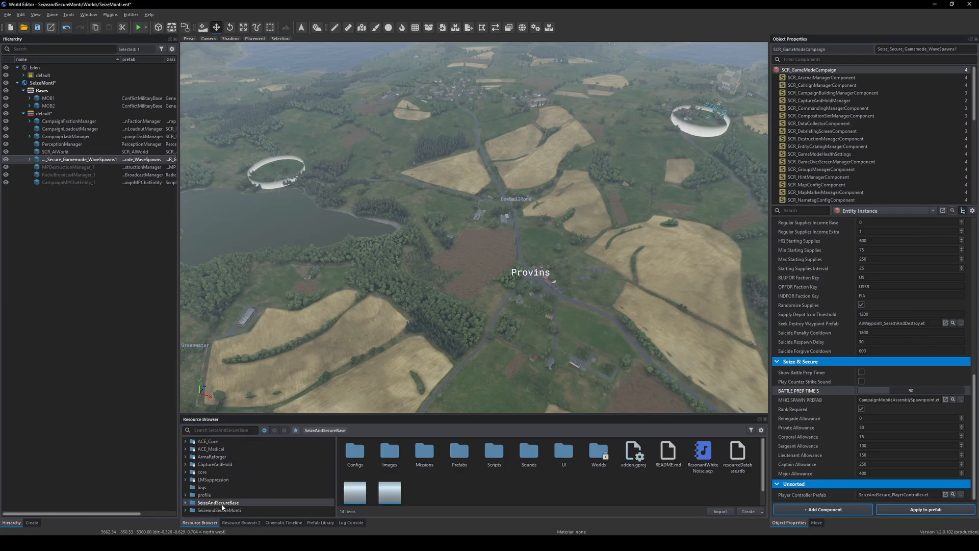
scroll(453, 487, down, 1)
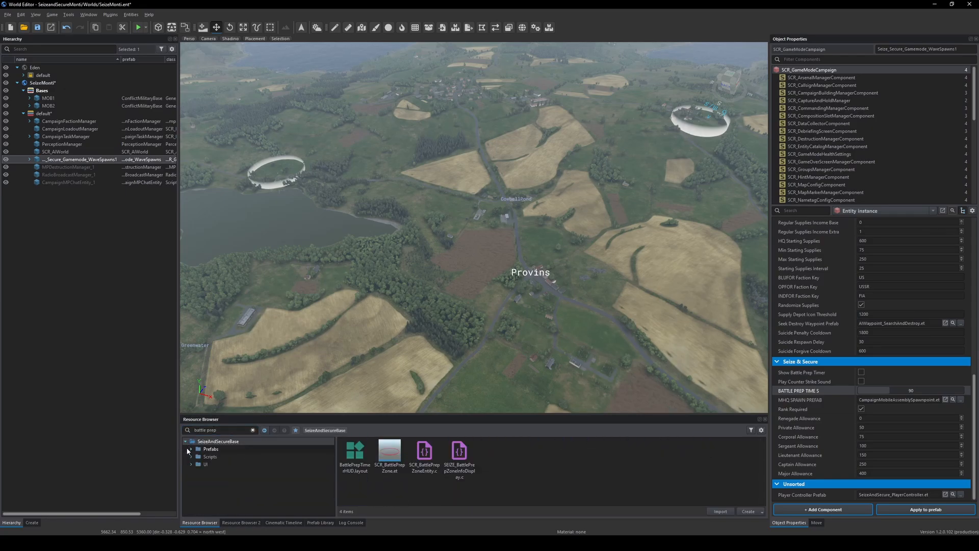
click(211, 449)
double_click(211, 449)
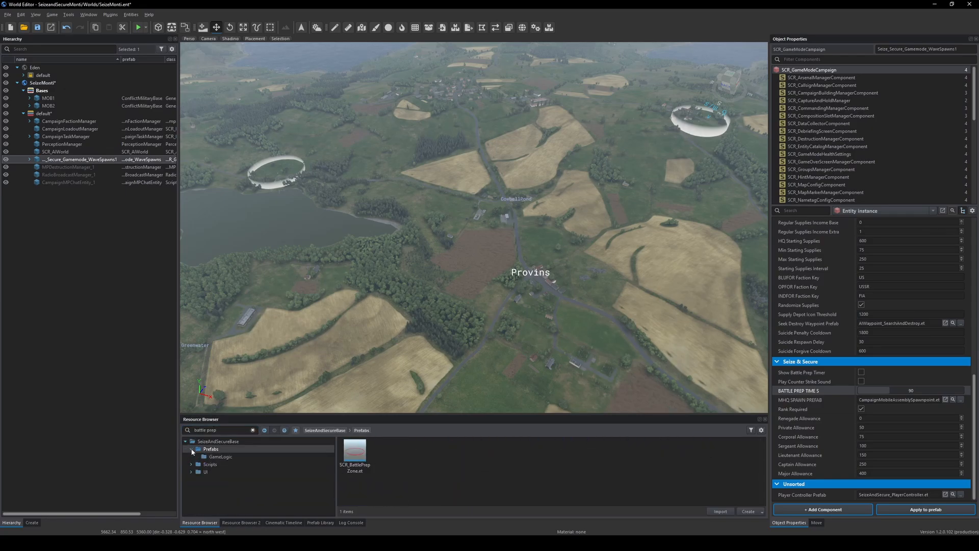
click(227, 457)
click(353, 456)
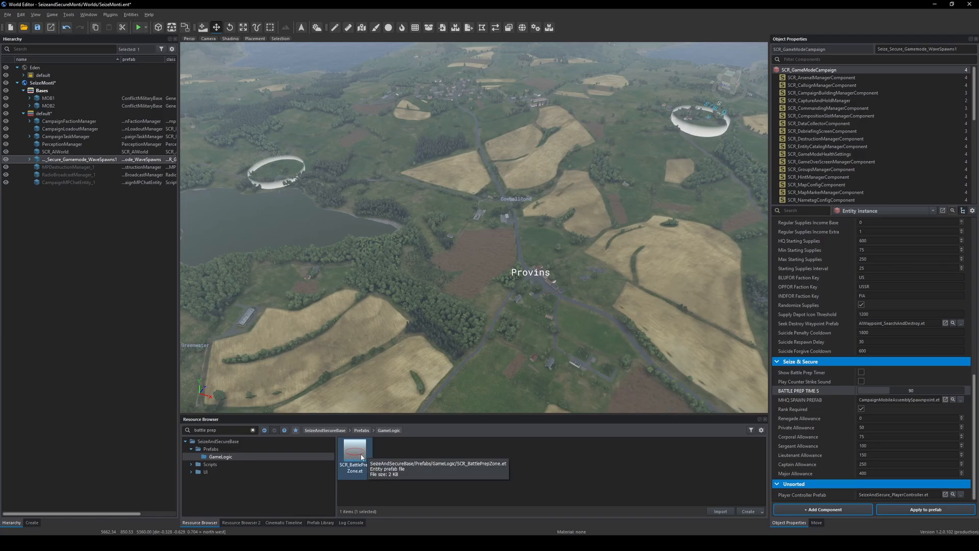
- Add an SCR_BattlePrepZone.et instance as a child of both the MOB1 and MOB2 bases
drag(358, 451, 51, 100)
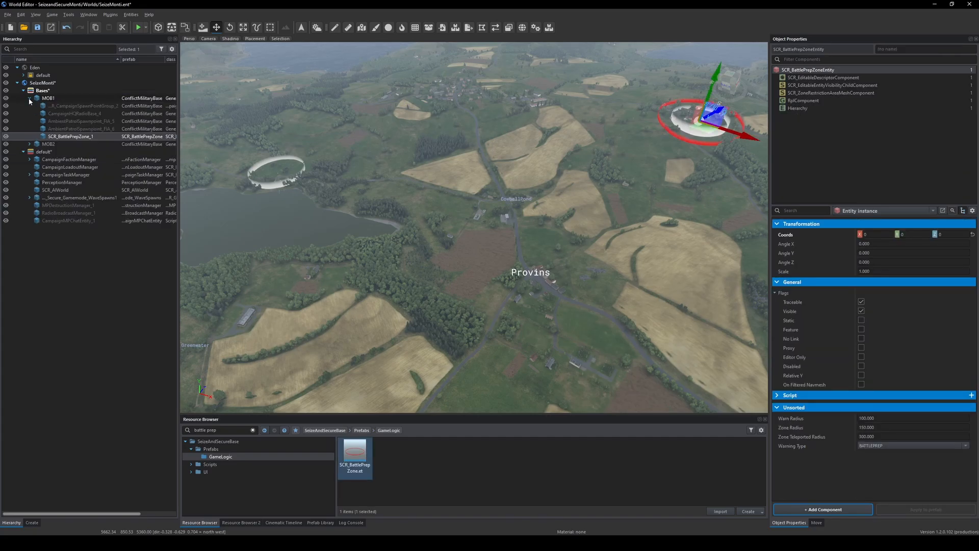
click(29, 98)
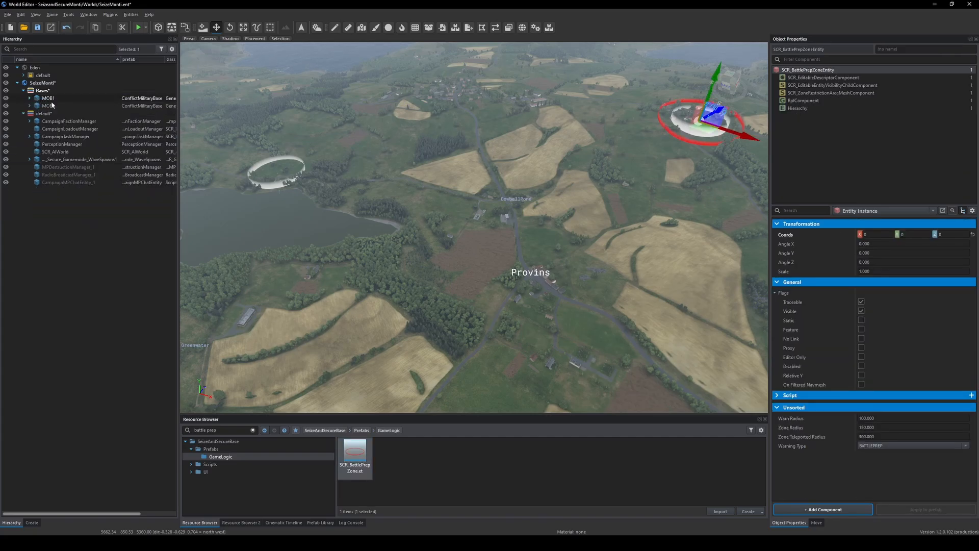
drag(355, 455, 49, 108)
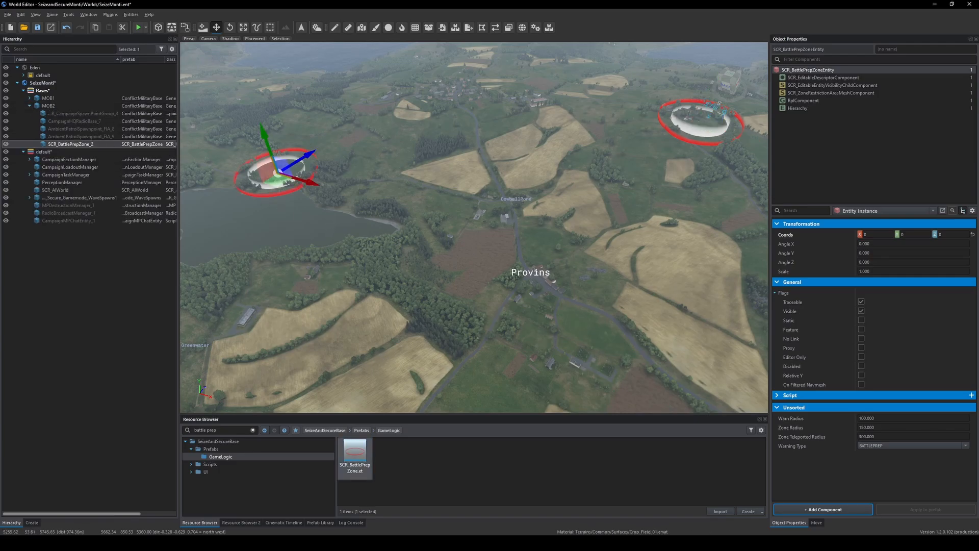
- Inspect the battle prep zone around MOB2 and its Zone Radius value, and save the world
key(f)
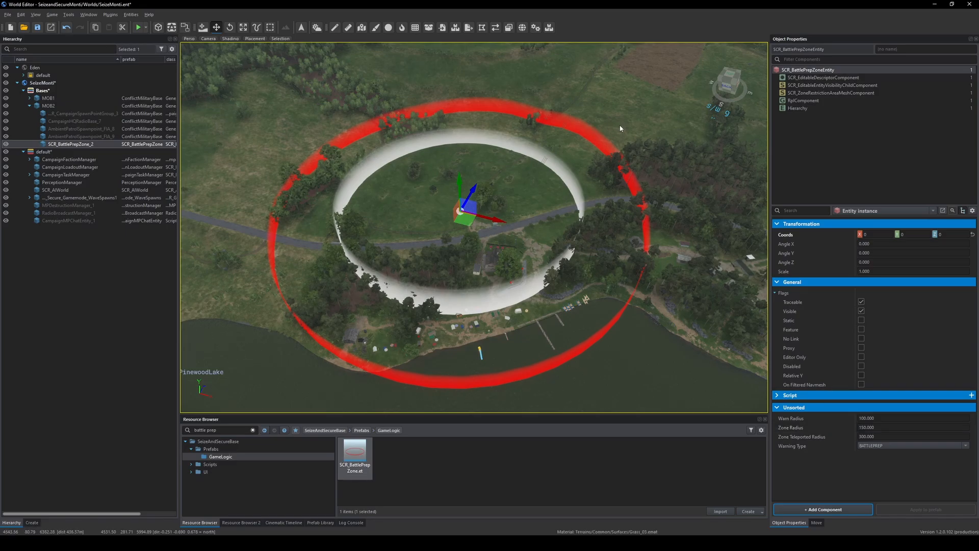
click(873, 428)
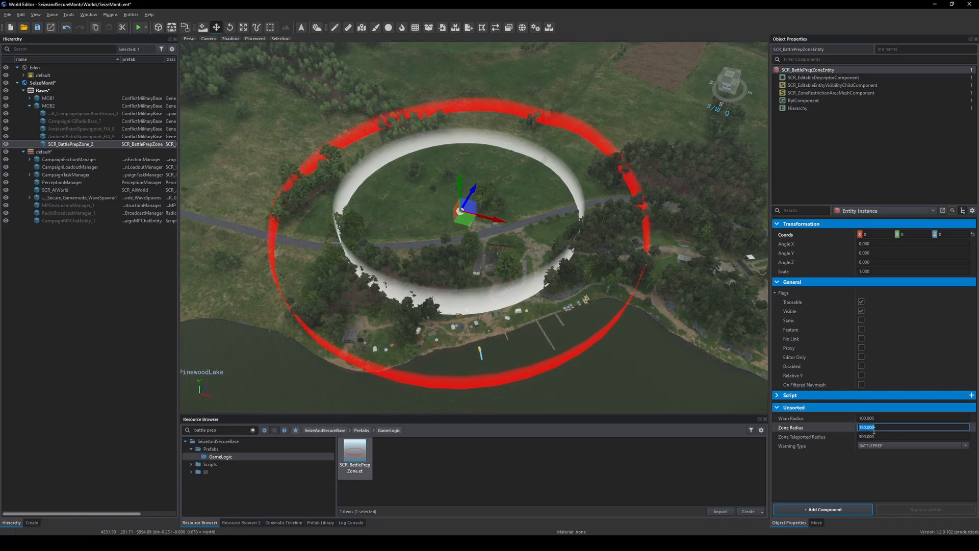
key(Return)
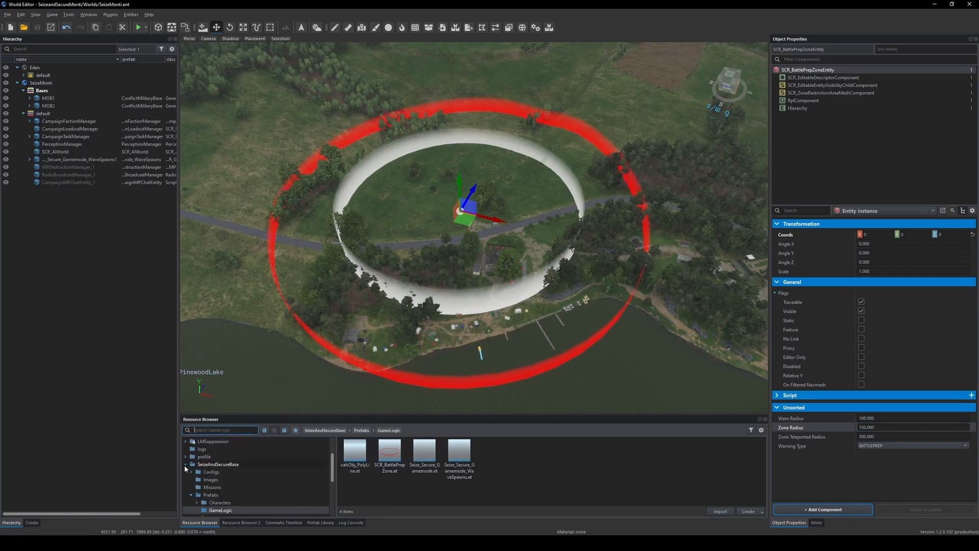
- Fly the camera from MOB2 to Montignac and survey the town's main road and surrounding buildings
click(185, 465)
right_drag(408, 265, 574, 81)
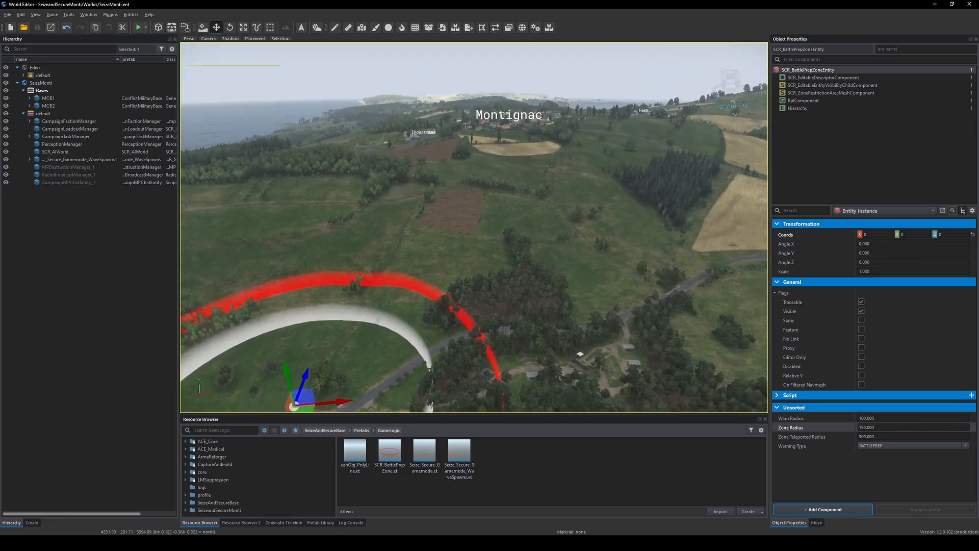
key(w)
right_drag(474, 227, 627, 268)
key(w)
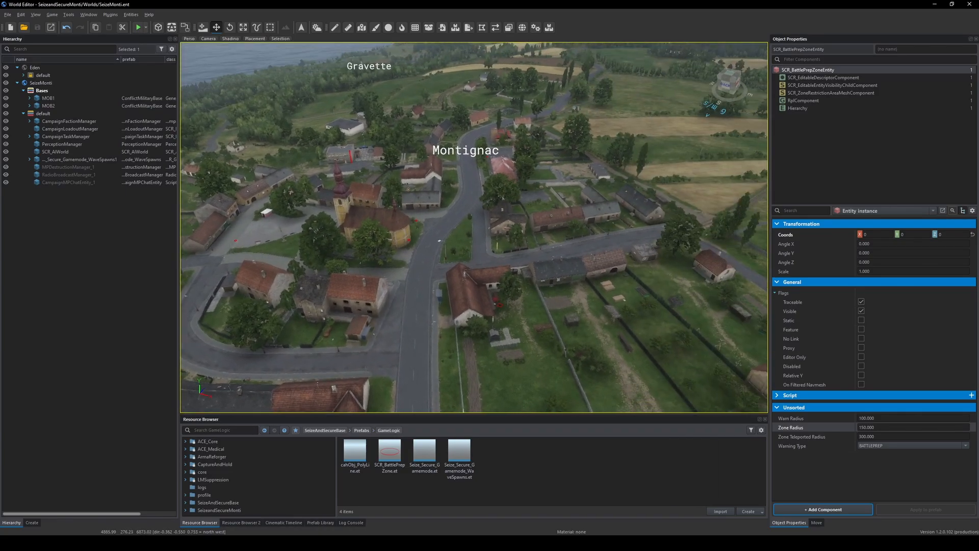
right_drag(474, 227, 301, 283)
key(w)
right_drag(473, 227, 204, 224)
key(w)
key(w)
key(d)
key(d)
key(s)
key(s)
key(w)
right_drag(474, 227, 360, 442)
key(a)
key(s)
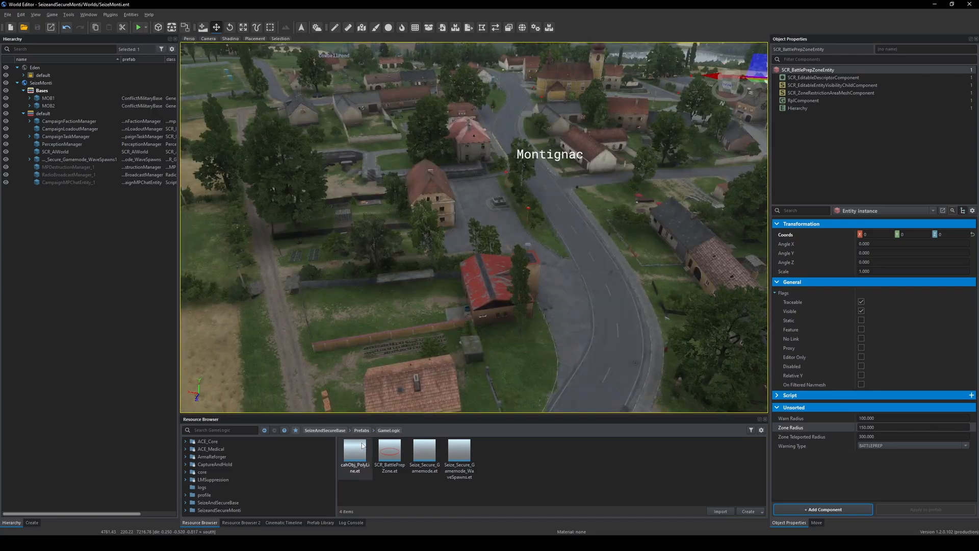
- Locate the SeizeAndSecureBase project's root folder and select the Seize_CaptureAndHoldArea_Major.et prefab
click(212, 464)
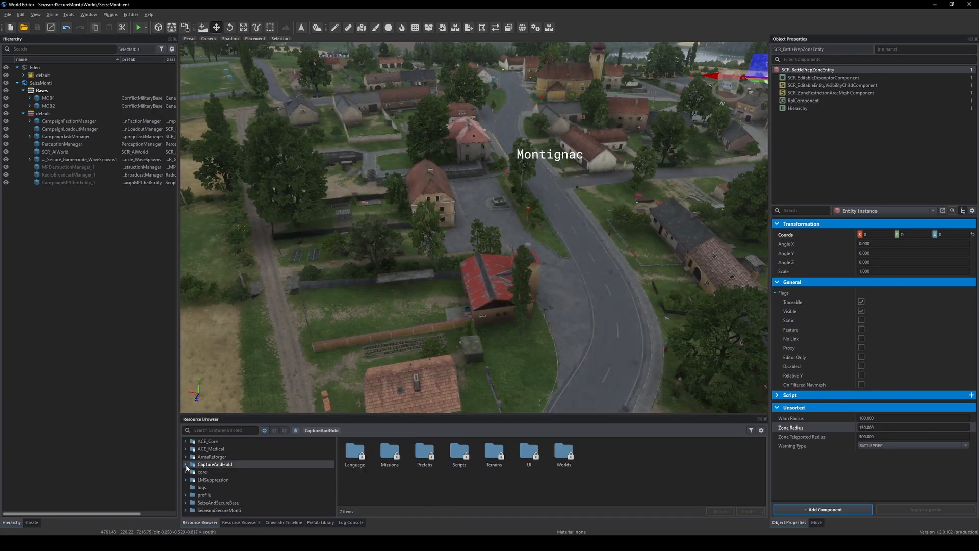
click(214, 502)
scroll(441, 480, down, 1)
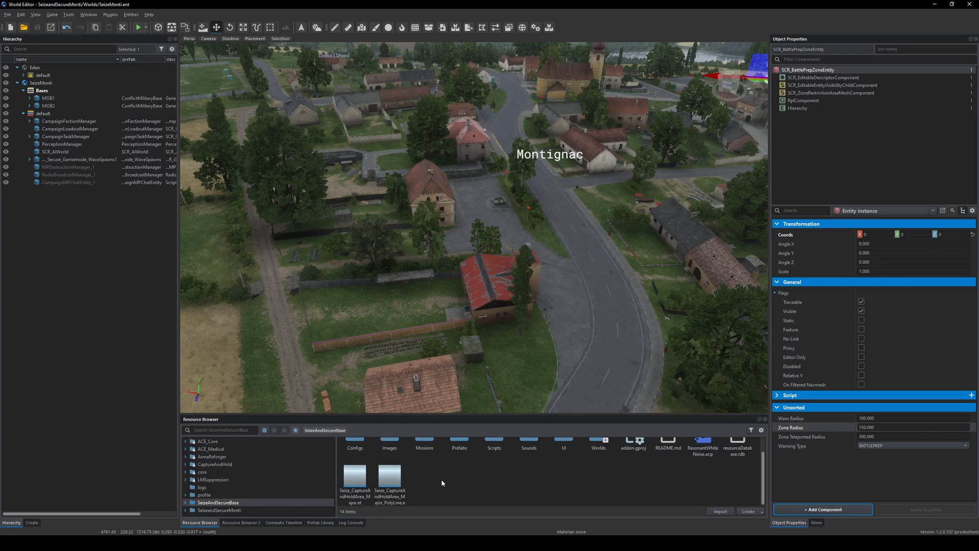
click(357, 480)
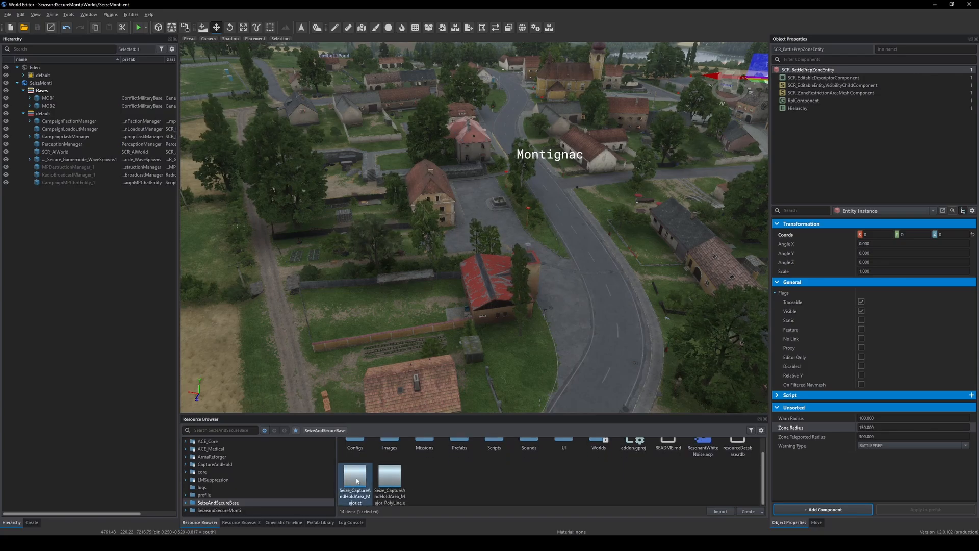
- Place a Seize_CaptureAndHoldArea_Major.et instance in front of the church tower in Montignac
right_drag(475, 227, 510, 265)
key(s)
key(d)
key(a)
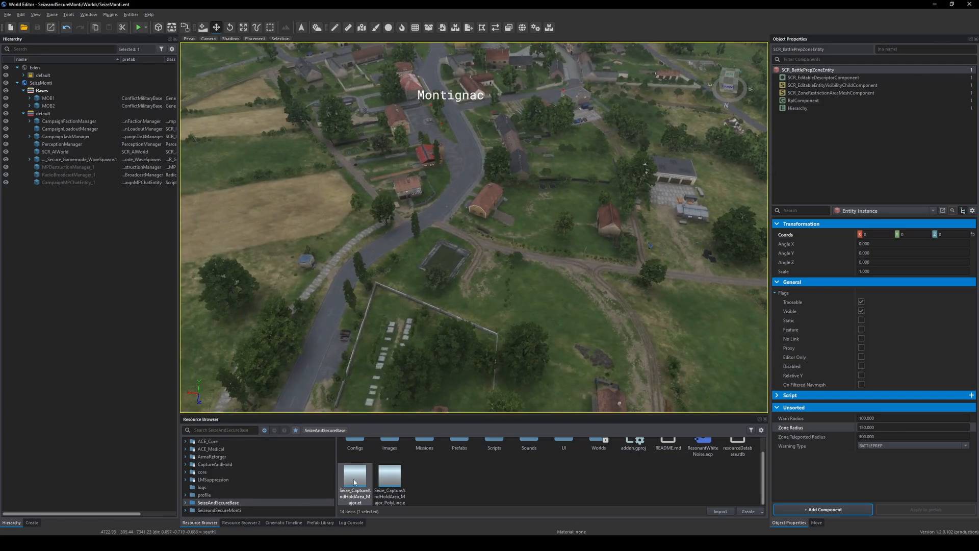
key(w)
right_drag(470, 380, 337, 288)
key(w)
key(d)
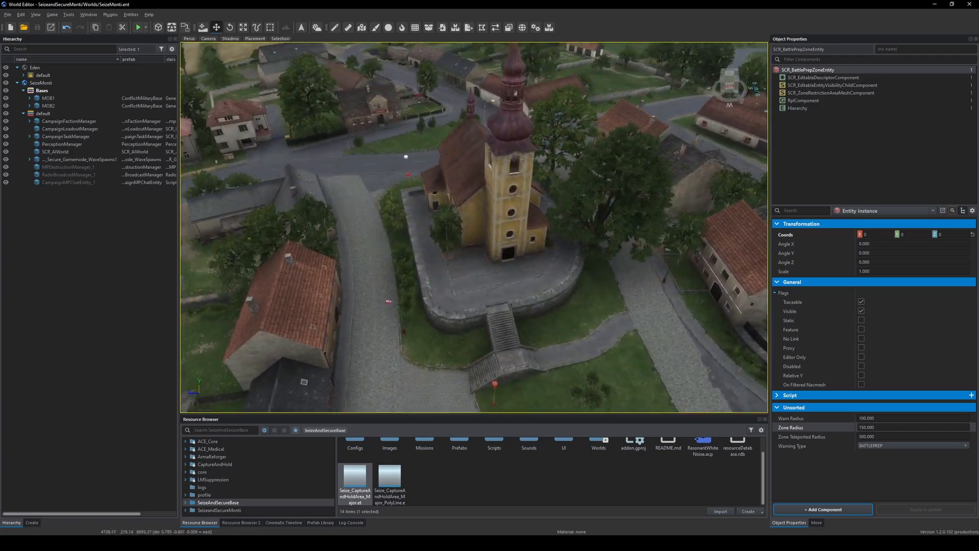
scroll(359, 473, up, 1)
drag(357, 491, 501, 270)
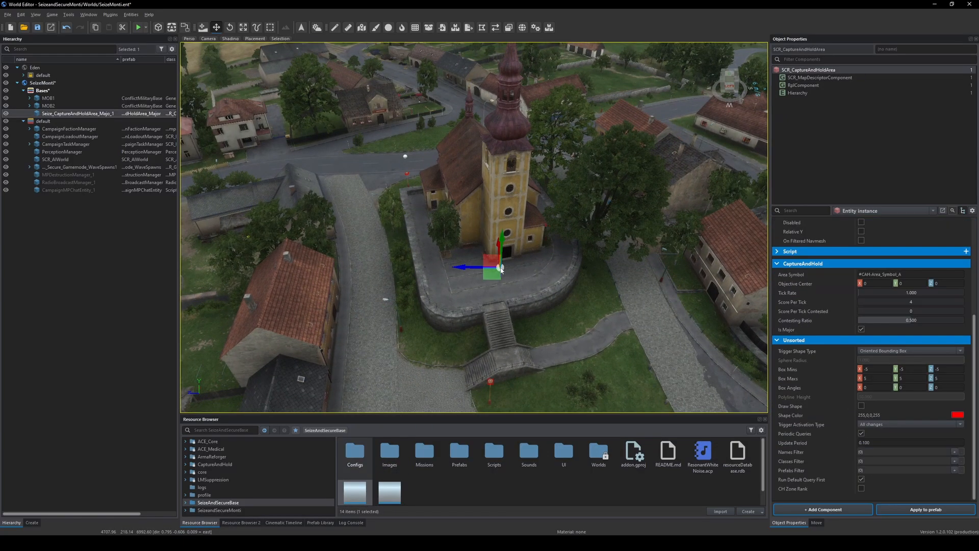
- Enable Draw Shape on the church capture area, rotate it to align with the church and move it inside the nave
key(a)
right_drag(472, 344, 612, 342)
click(861, 406)
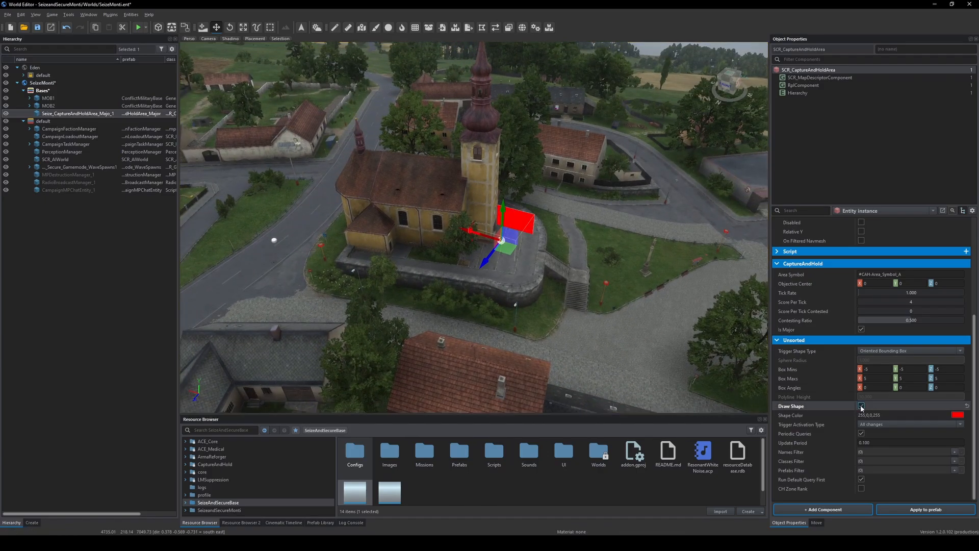
key(e)
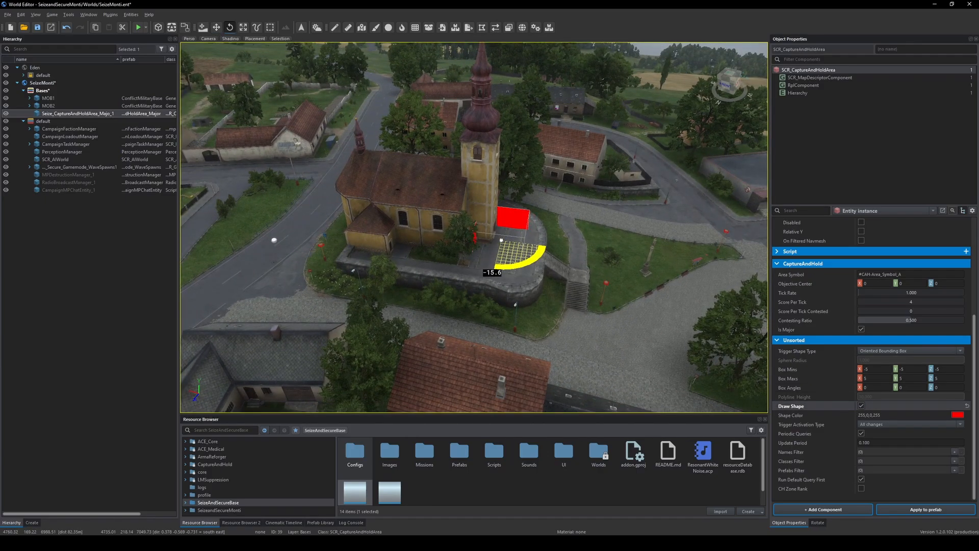
key(w)
drag(480, 237, 427, 209)
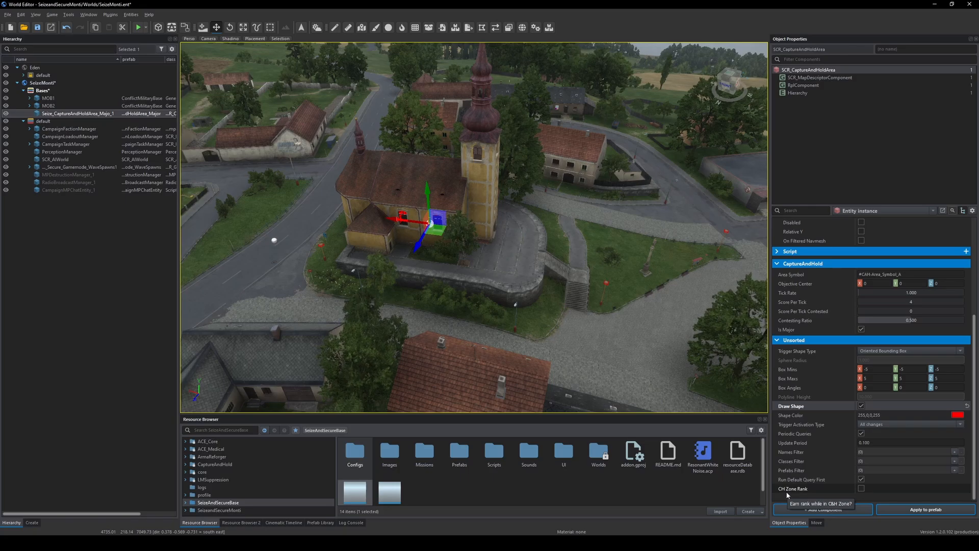
- Examine the capture area's position in the church and its surroundings from several angles
right_drag(621, 359, 649, 282)
key(s)
key(d)
key(w)
key(d)
key(s)
key(q)
right_drag(572, 211, 737, 260)
key(a)
key(w)
key(a)
key(w)
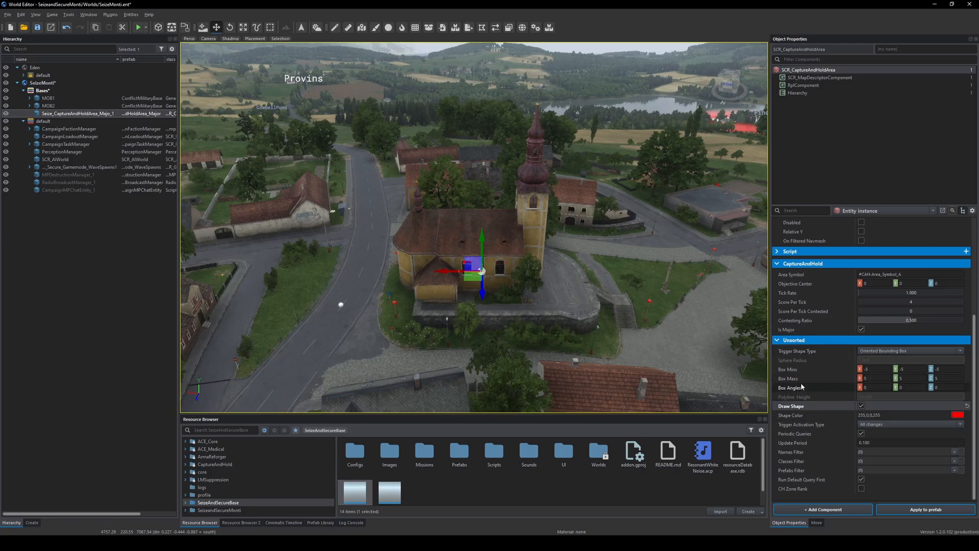
- Set the church capture area's Box Maxs to 15, 15, 15 and check how the box covers the building
click(872, 378)
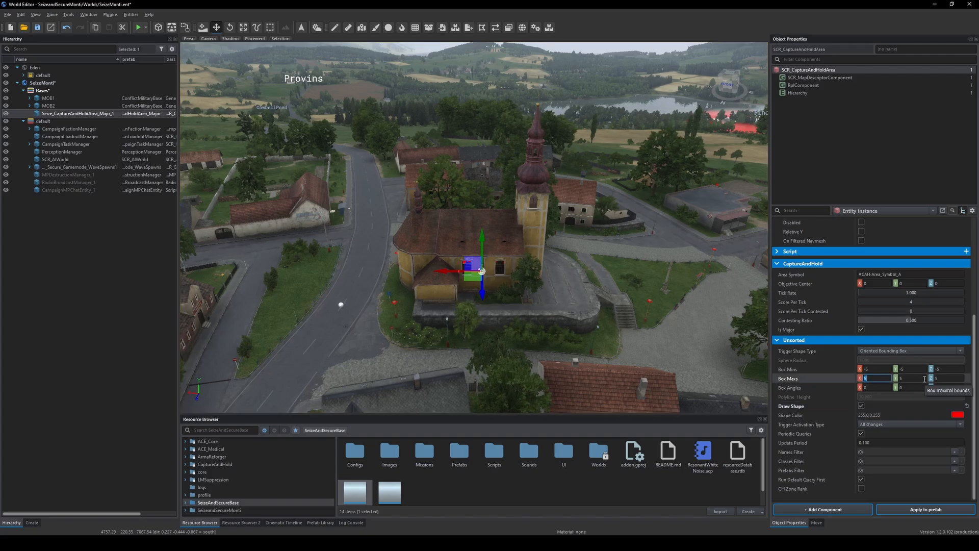
key(Return)
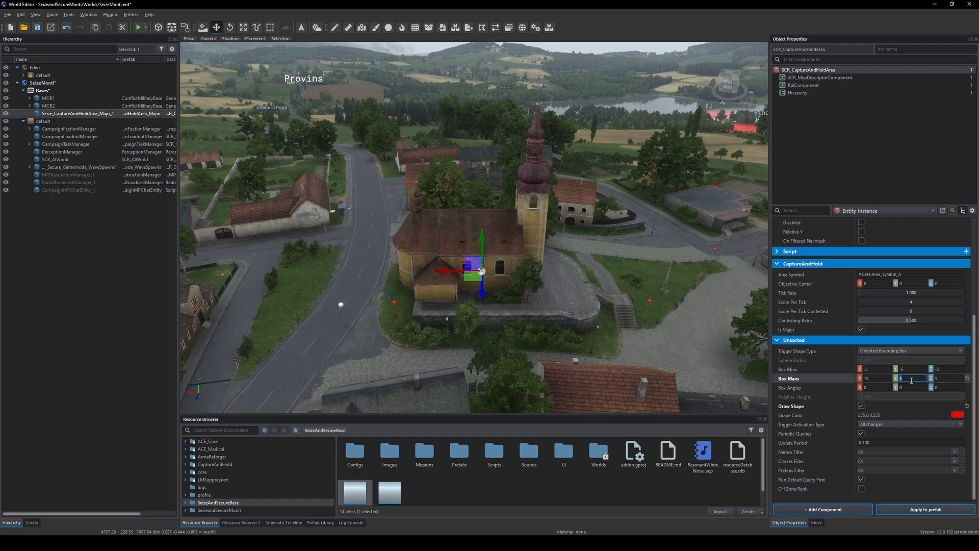
text(15)
key(Return)
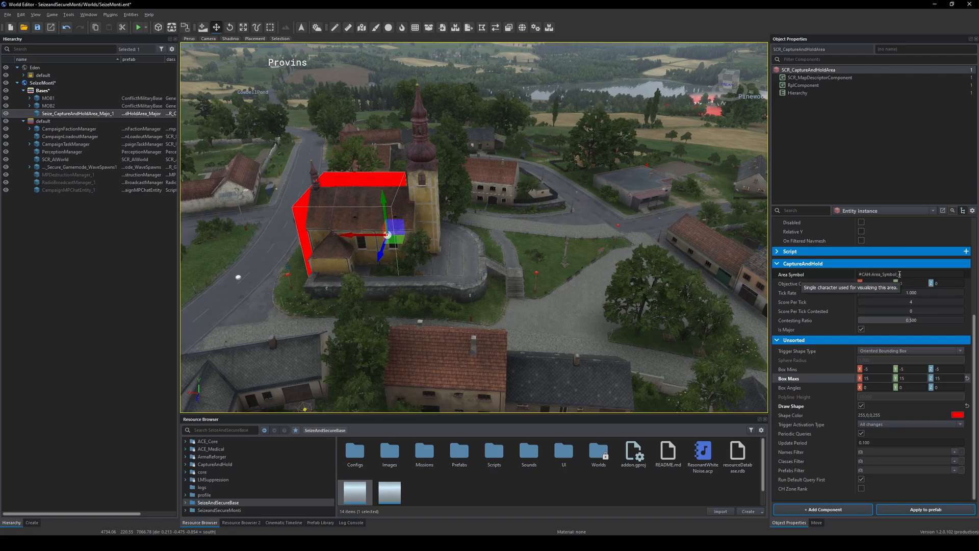
right_drag(638, 306, 541, 292)
key(a)
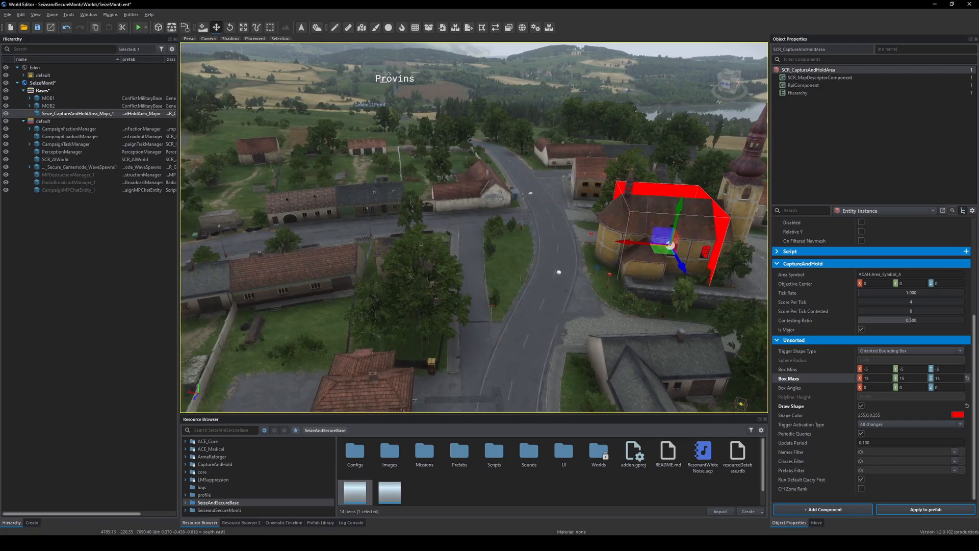
key(d)
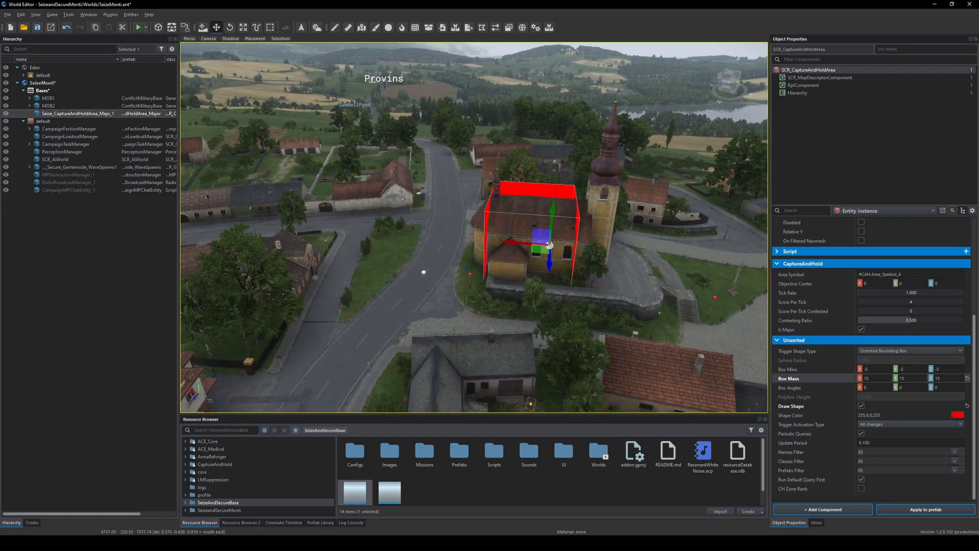
key(d)
right_drag(653, 82, 537, 78)
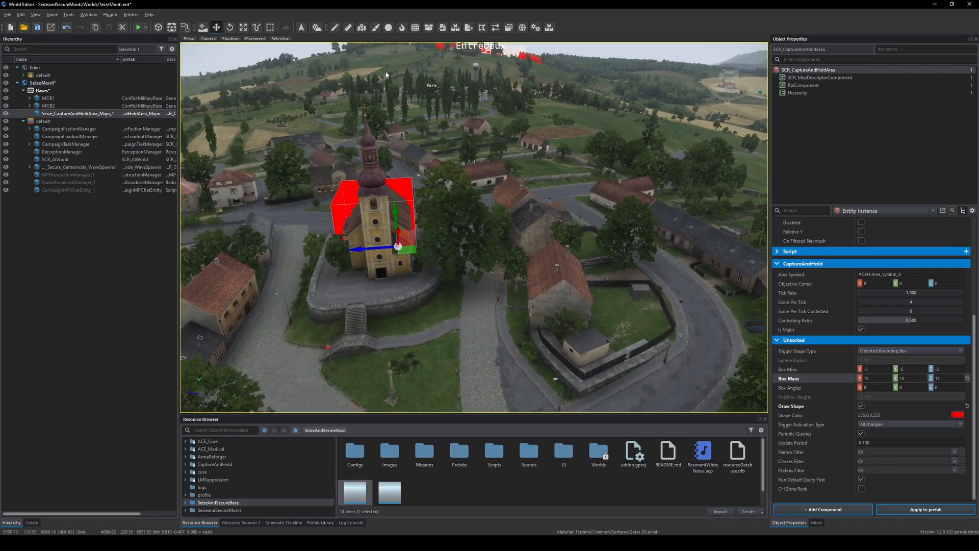
- Place a second Seize_CaptureAndHoldArea_Major.et instance at the entrance steps of the red-roofed municipal office
key(q)
right_drag(509, 316, 382, 306)
key(q)
key(a)
key(w)
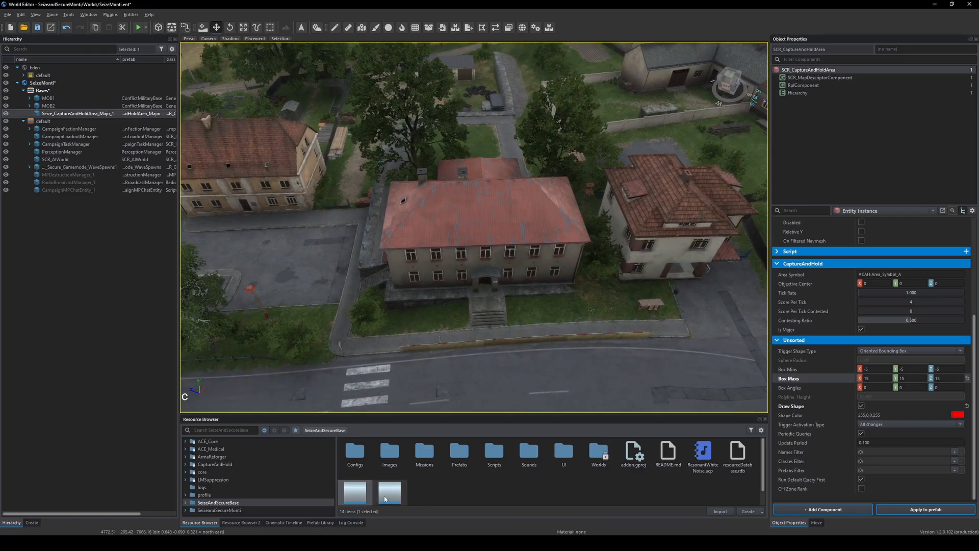
drag(385, 498, 487, 291)
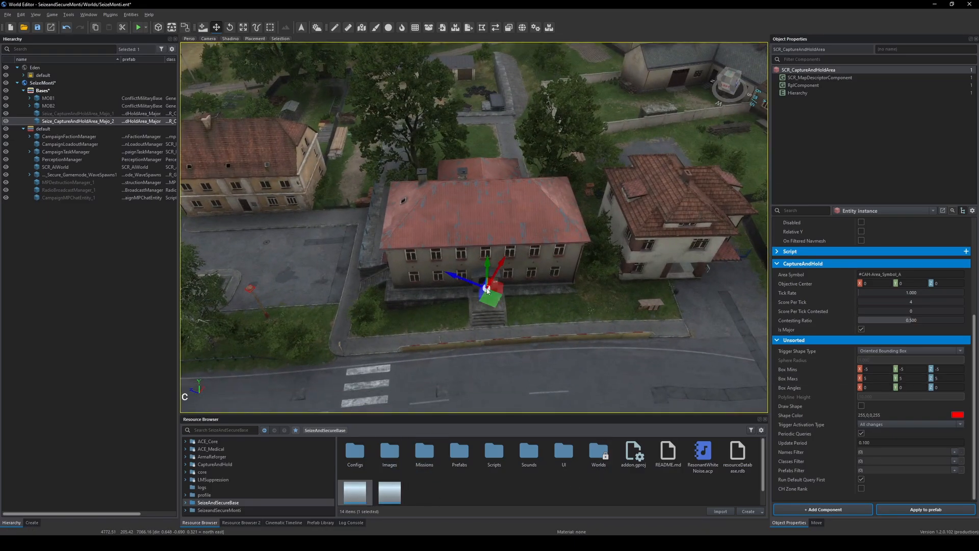
- Enable Draw Shape on the second capture area and rotate its box parallel to the municipal office's facade
click(861, 406)
key(e)
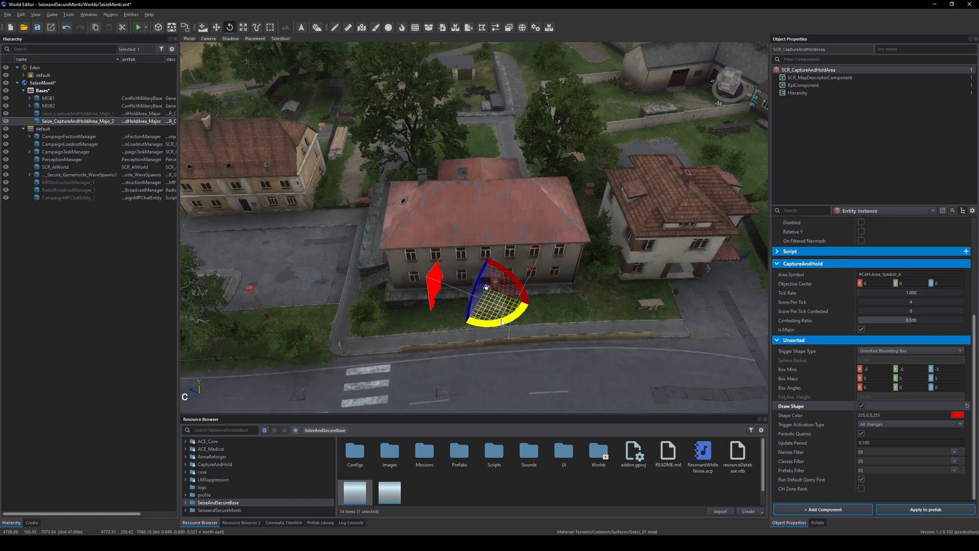
drag(502, 321, 524, 318)
key(w)
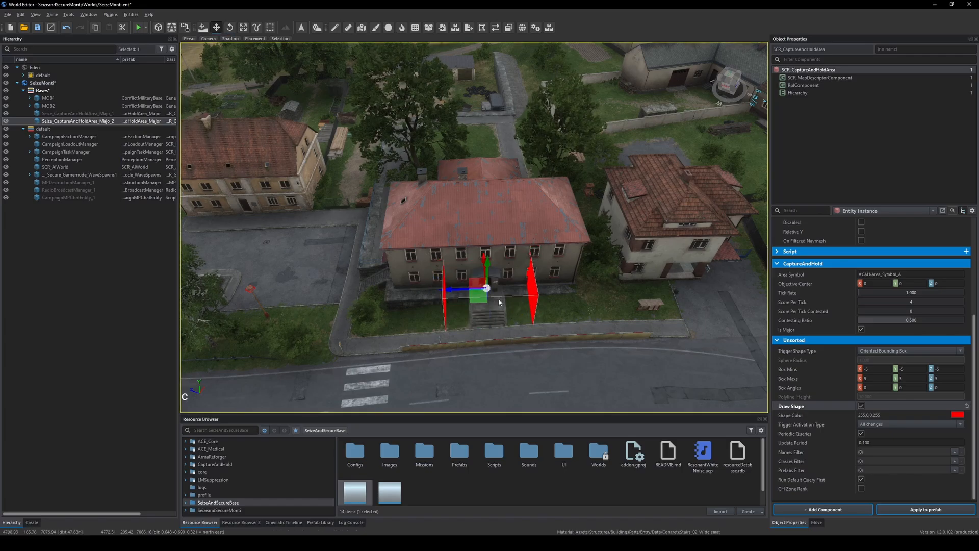
- Move the second capture area back into the municipal office and adjust its height within the building
key(a)
right_drag(527, 393, 673, 393)
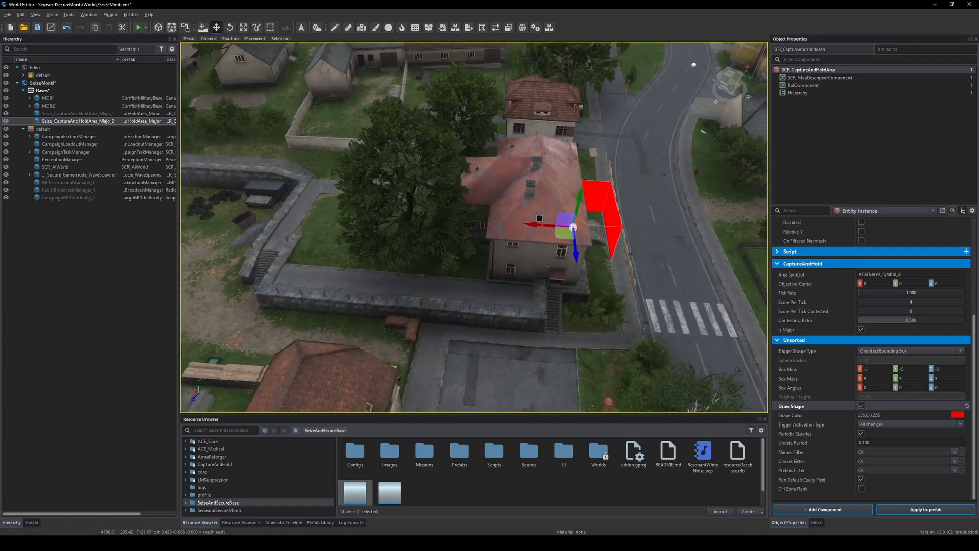
drag(536, 223, 504, 221)
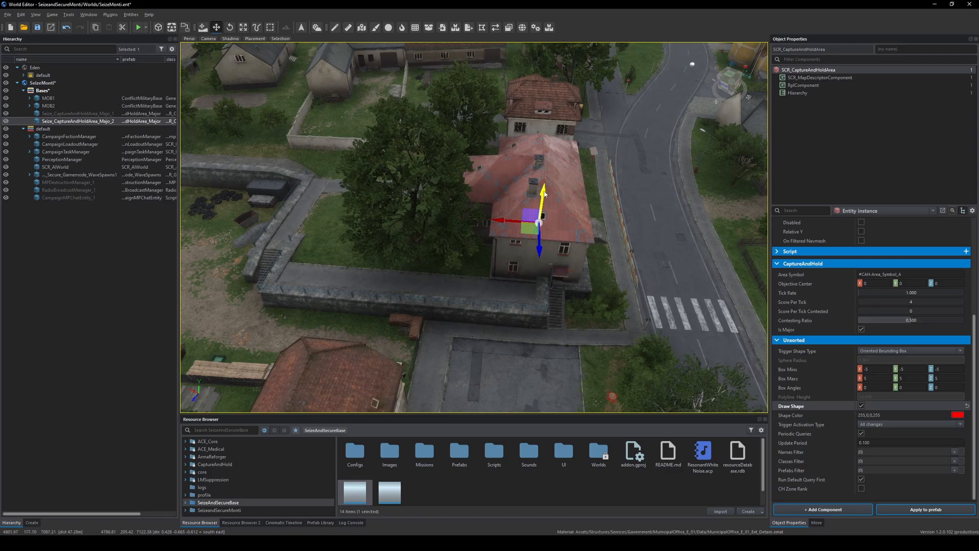
drag(546, 192, 547, 181)
drag(507, 211, 505, 213)
- Set the municipal office capture area's Area Symbol to #CAH-Area_Symbol_B
key(d)
right_drag(514, 217, 327, 176)
key(d)
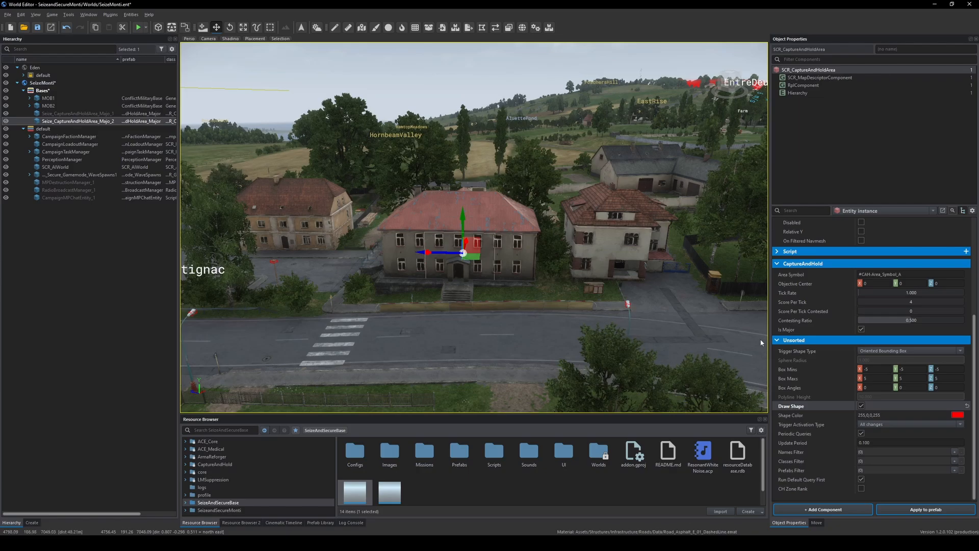
click(899, 274)
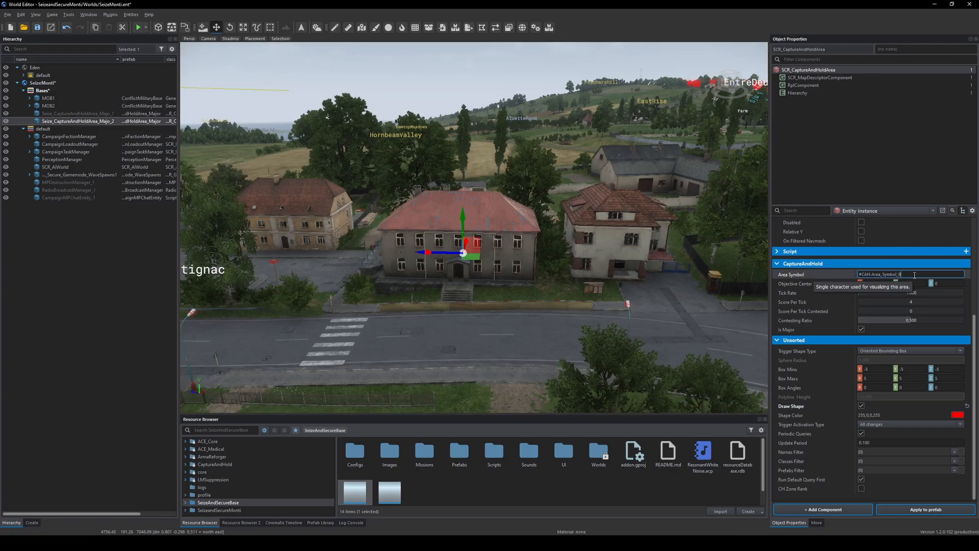
key(ctrl+a)
- Place a third Seize_CaptureAndHoldArea_Major.et instance in the middle of the walled cemetery with Draw Shape enabled
right_drag(651, 323, 742, 357)
key(w)
key(w)
key(s)
key(d)
key(s)
key(s)
key(w)
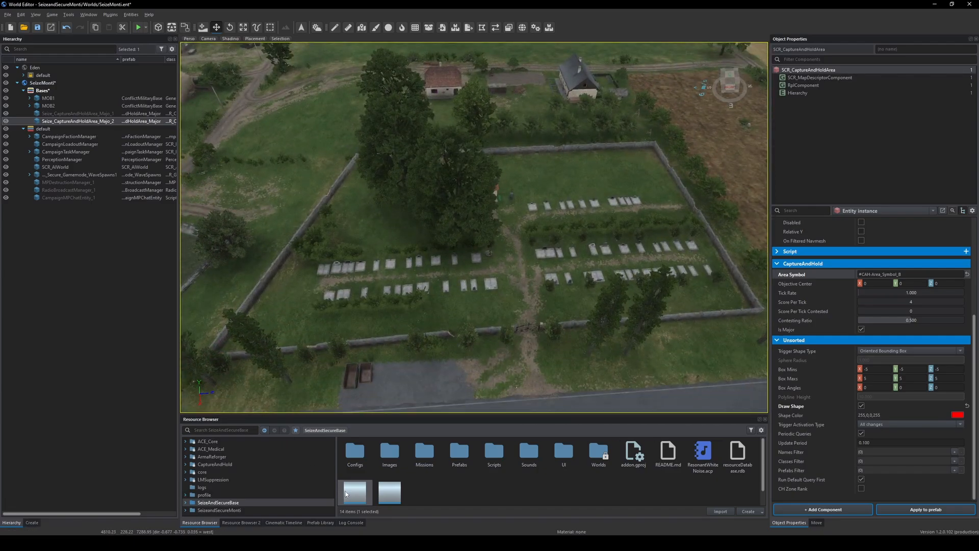
drag(389, 452, 512, 231)
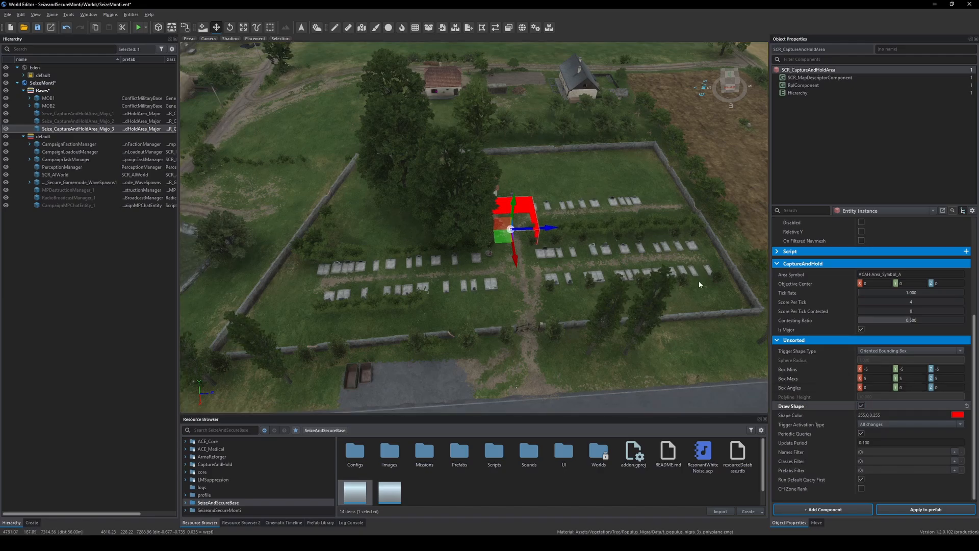
- Set the cemetery capture area's Box Maxs to 30, 10, 50 and reposition the box so it spans the graves inside the walls
click(870, 377)
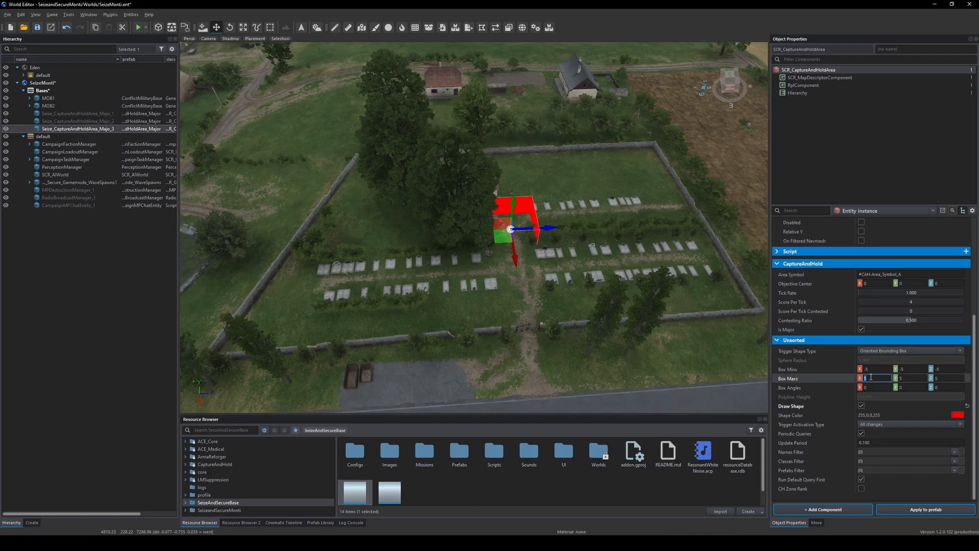
text(30)
key(Return)
drag(513, 254, 508, 212)
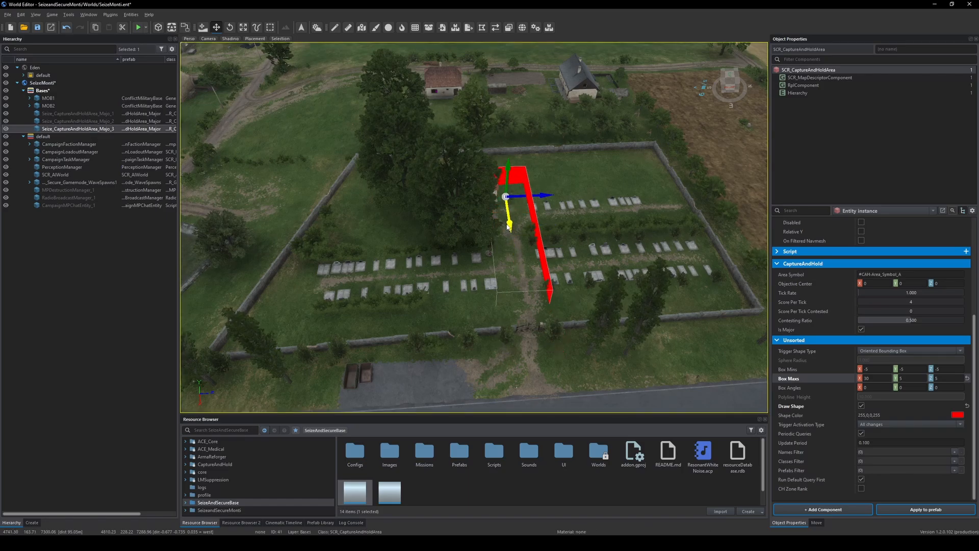
click(910, 379)
text(10)
key(Return)
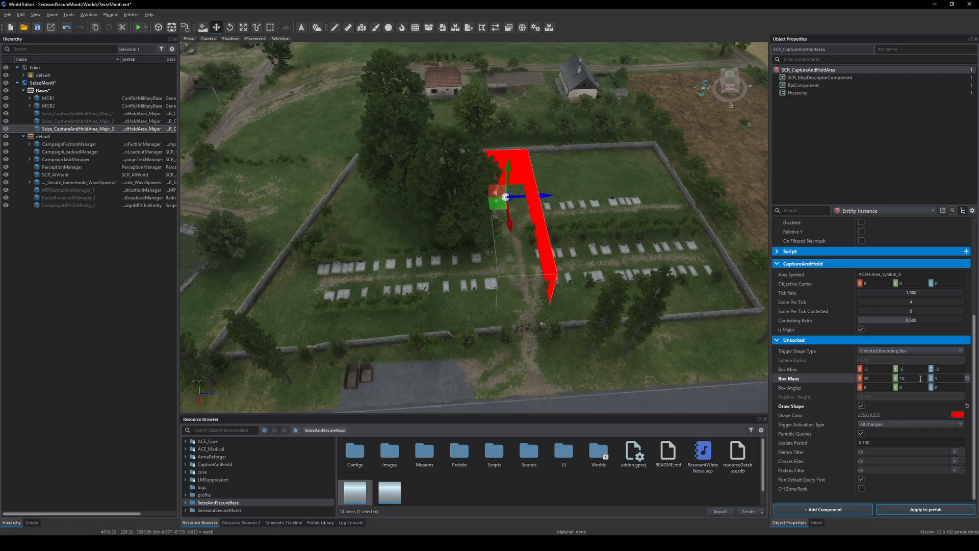
click(944, 377)
key(Return)
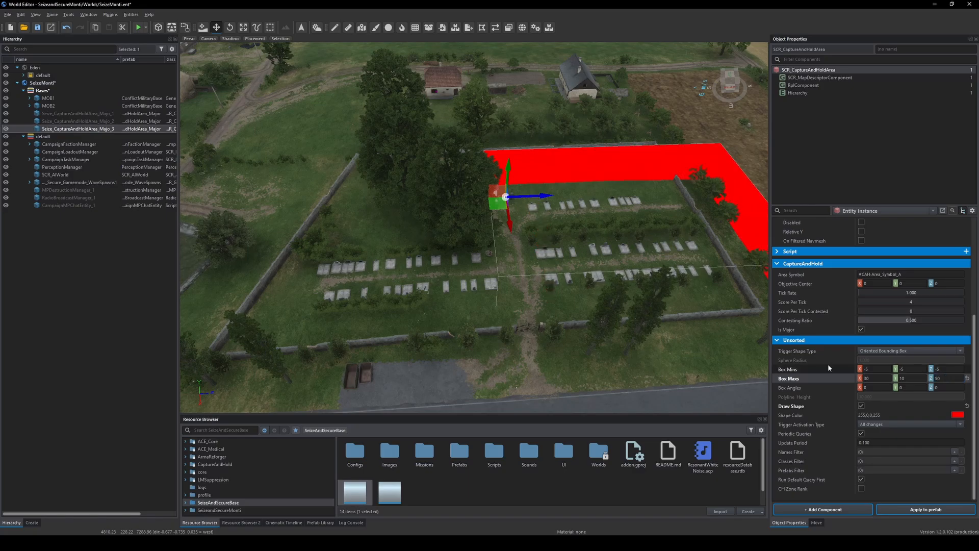
drag(539, 197, 440, 204)
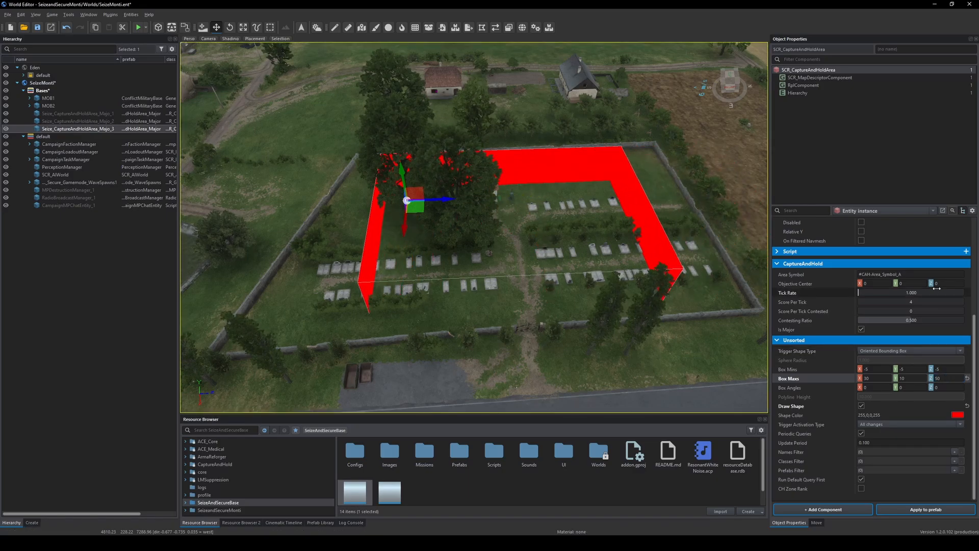
- Set the cemetery capture area's Area Symbol to #CAH-Area_Symbol_C and save the world
click(898, 274)
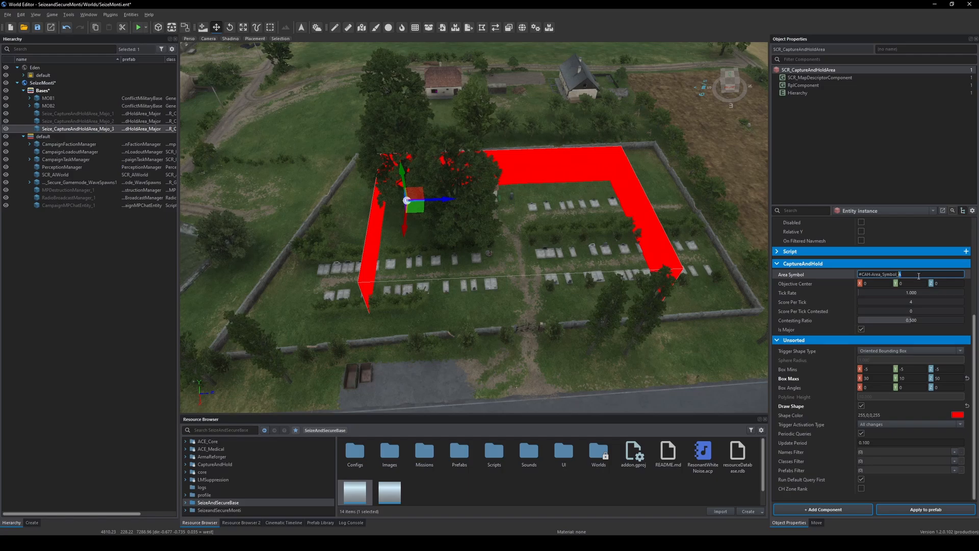
click(812, 292)
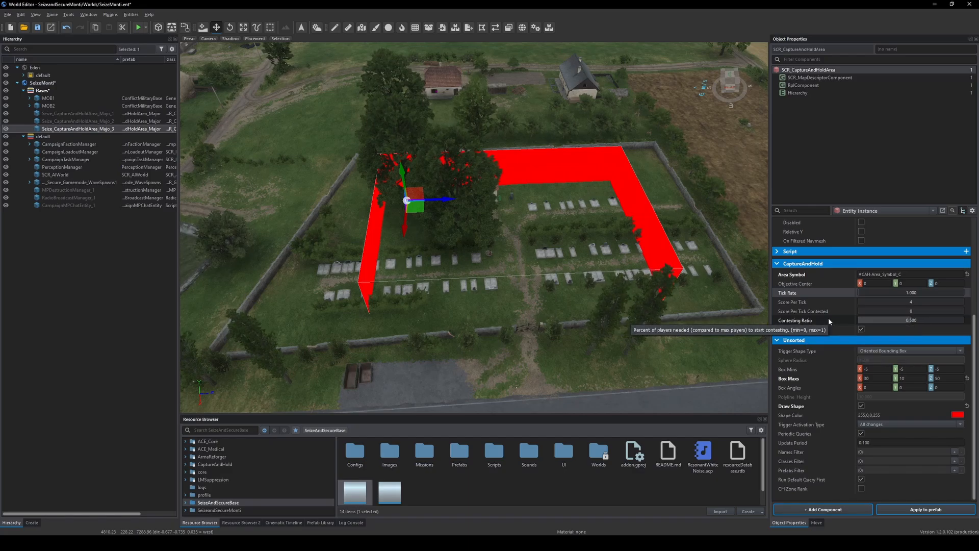
click(38, 27)
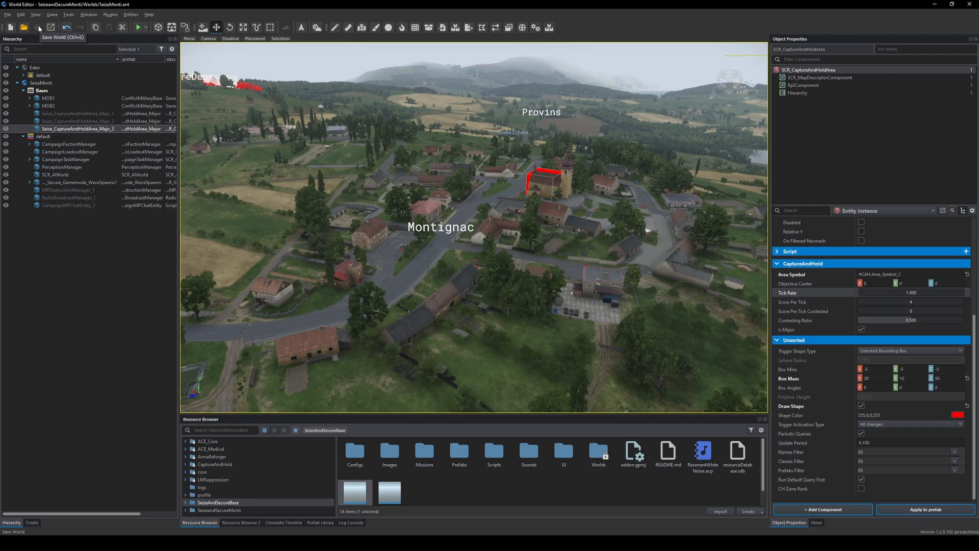
- Launch the SeizeMonti world in play mode to test the scenario
click(146, 29)
click(156, 38)
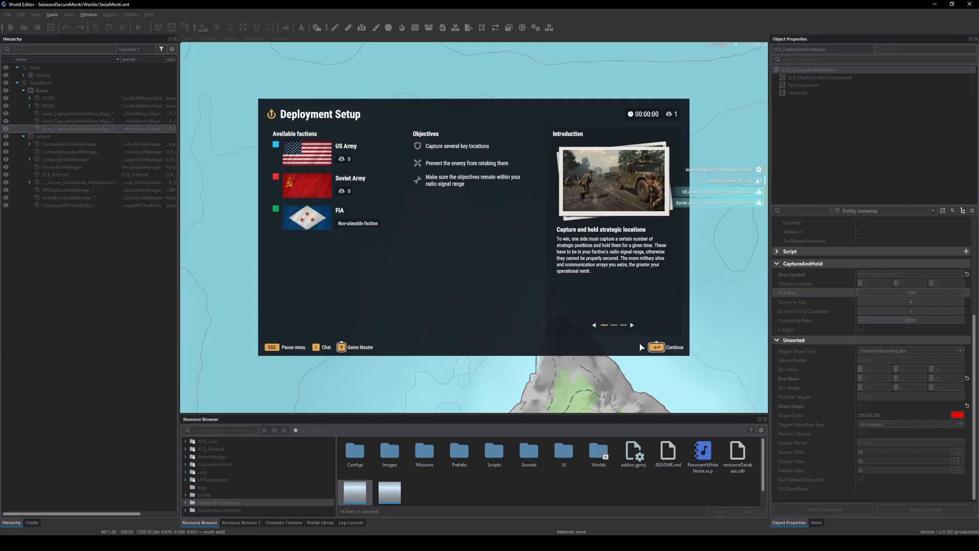
- Join the US Army and its first squad, deploy at the base, and walk through the spawn tent
click(657, 347)
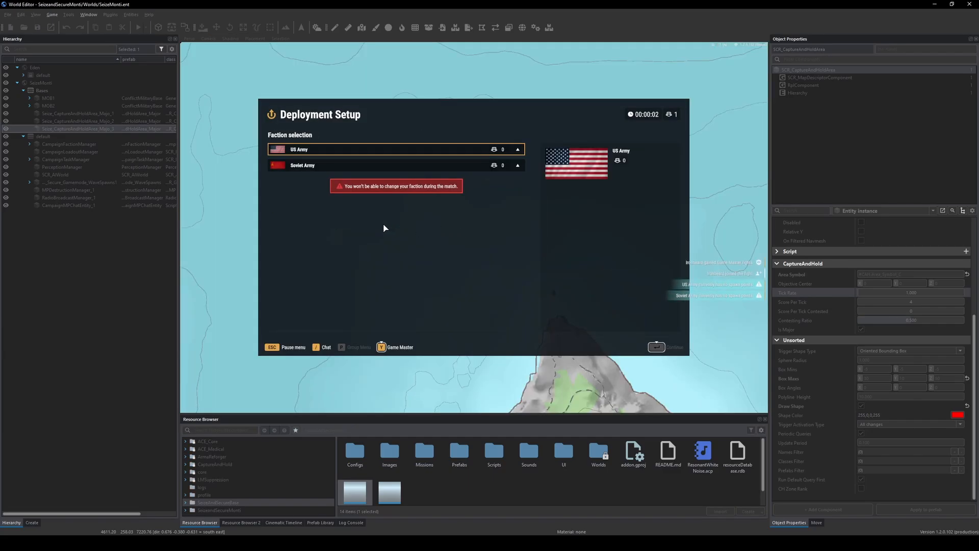
click(418, 150)
click(533, 248)
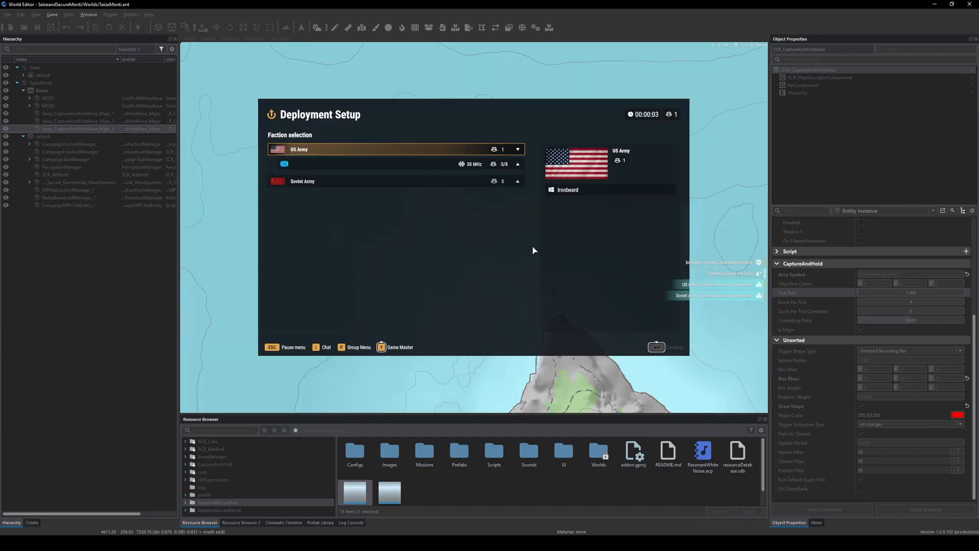
click(397, 167)
click(651, 346)
click(701, 398)
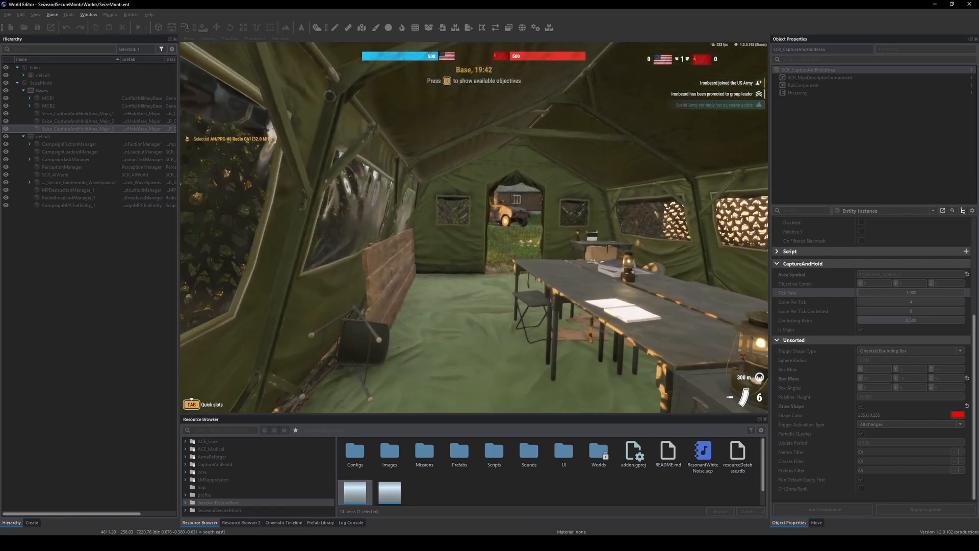
key(w)
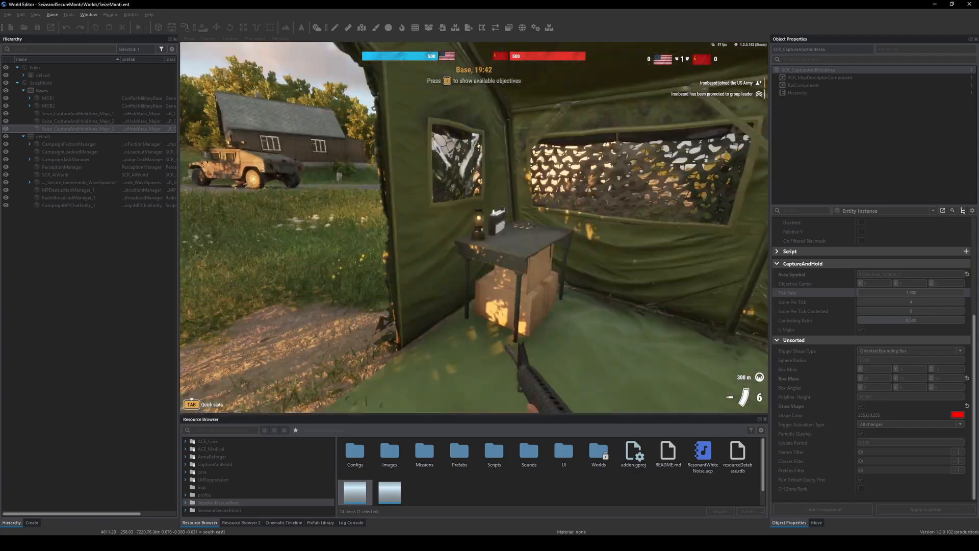
key(w)
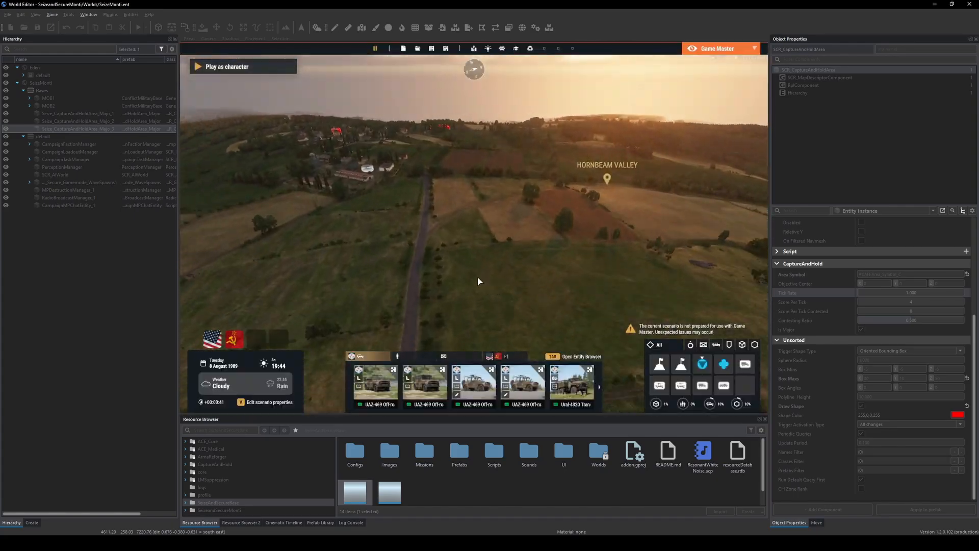
- Relocate the character to the cemetery at Montignac through Game Master and approach the cemetery gate
key(w)
right_drag(479, 280, 409, 299)
key(w)
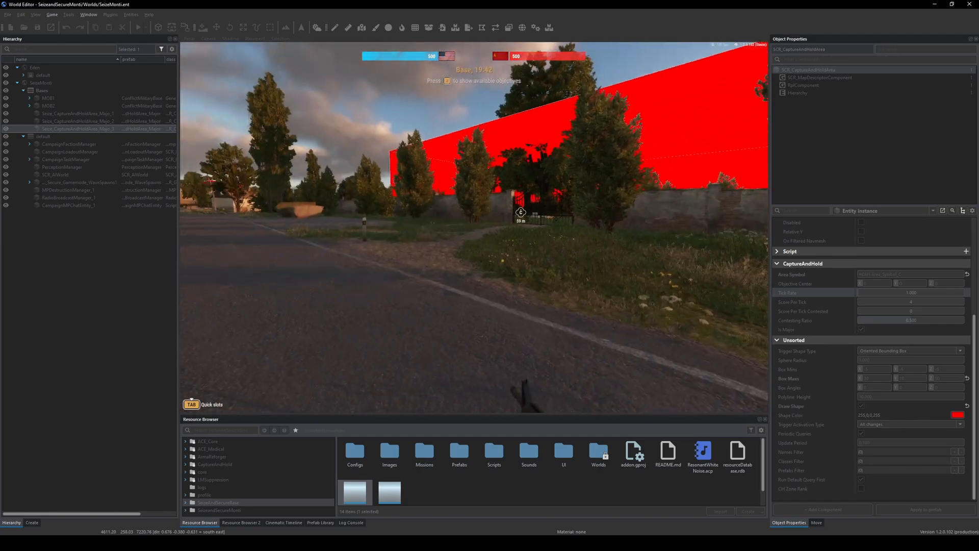
key(w)
key(w)
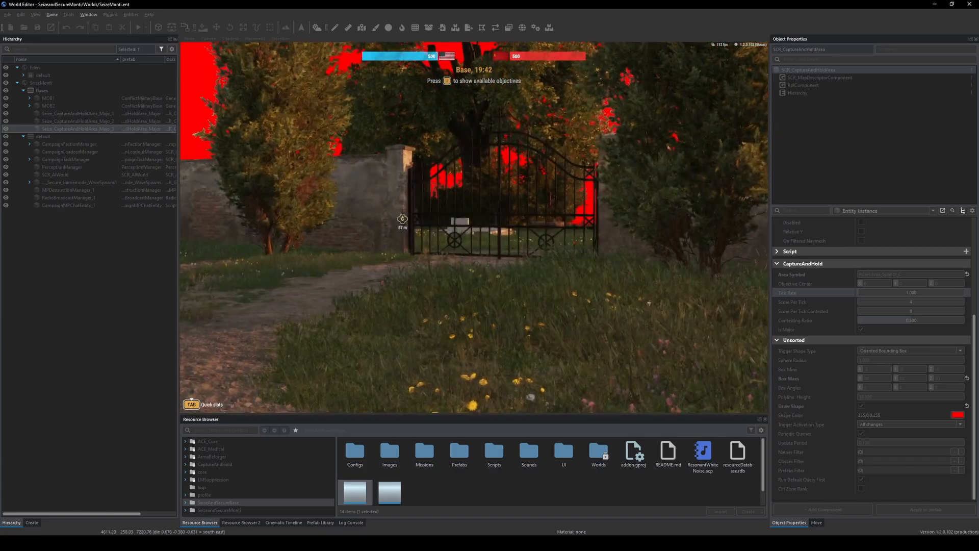
- Examine the cemetery capture area from outside its gate and review areas A, B and C on the in-game map
key(d)
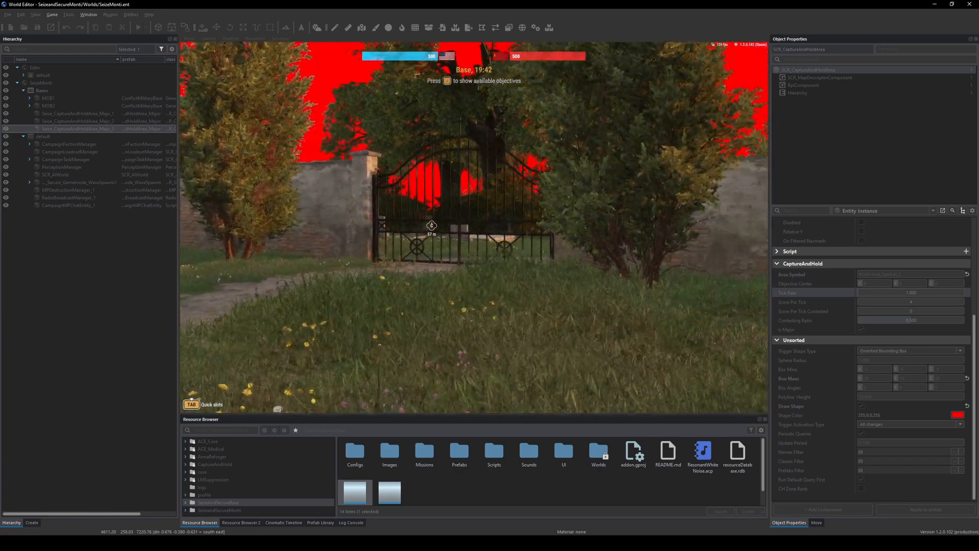
key(a)
key(s)
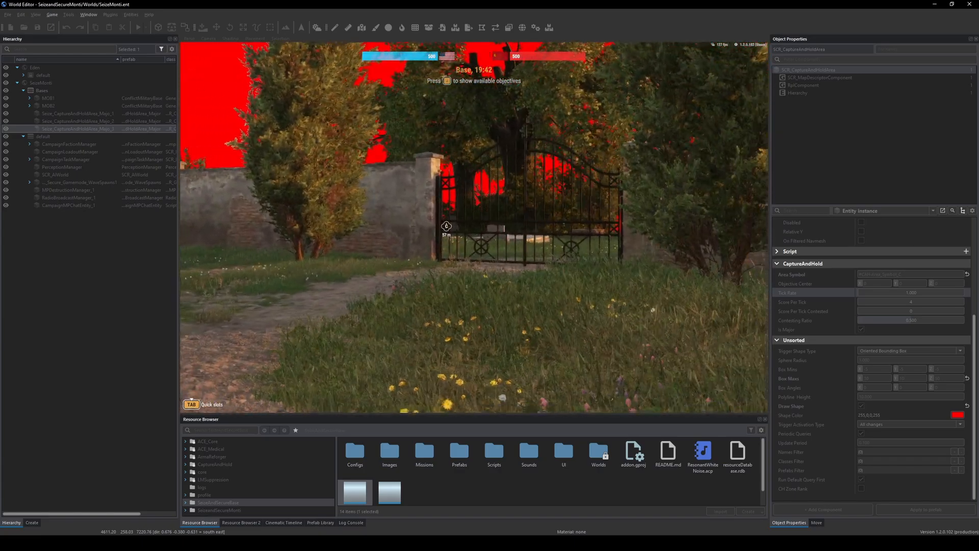
key(s)
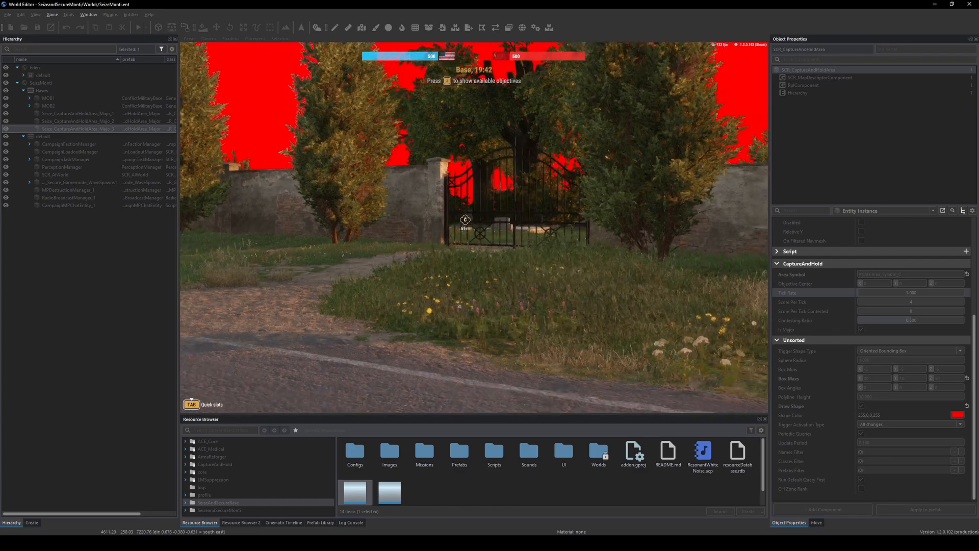
key(d)
key(d)
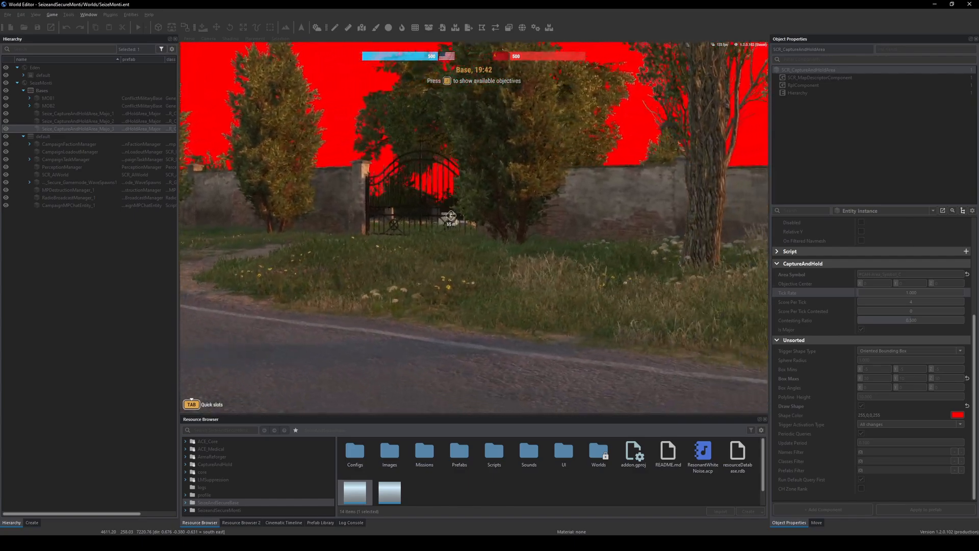
key(d)
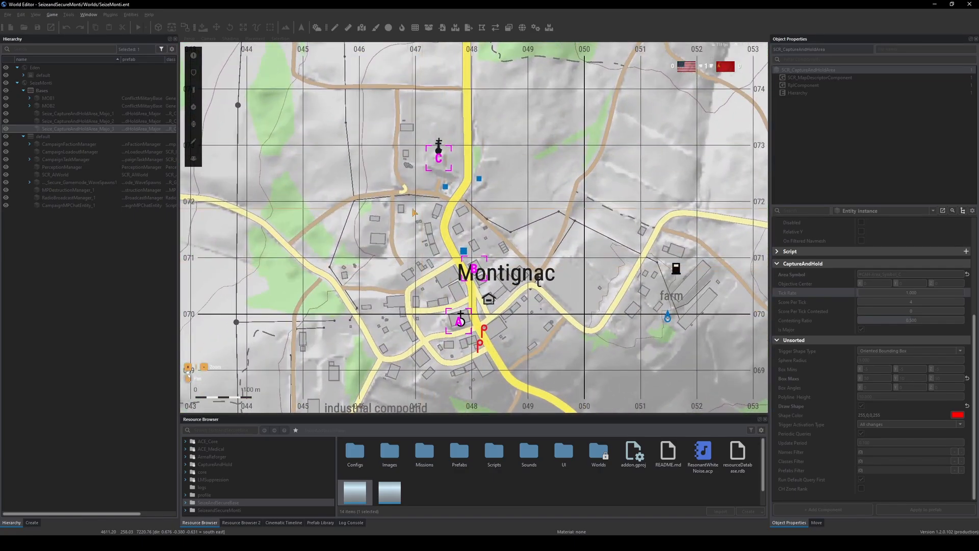
scroll(426, 220, down, 3)
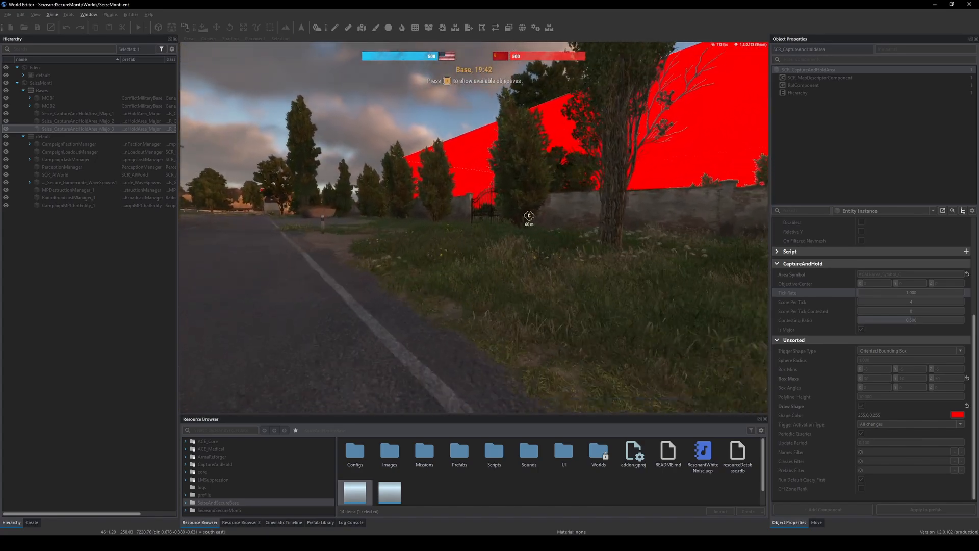
- Open the cemetery gate, walk inside to capture area C for the US Army, and return to the road
key(w)
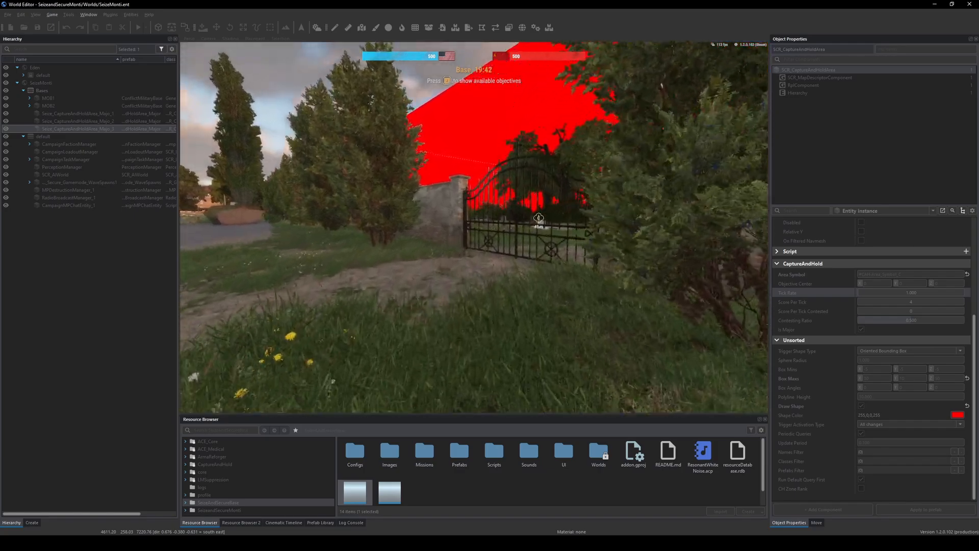
key(f)
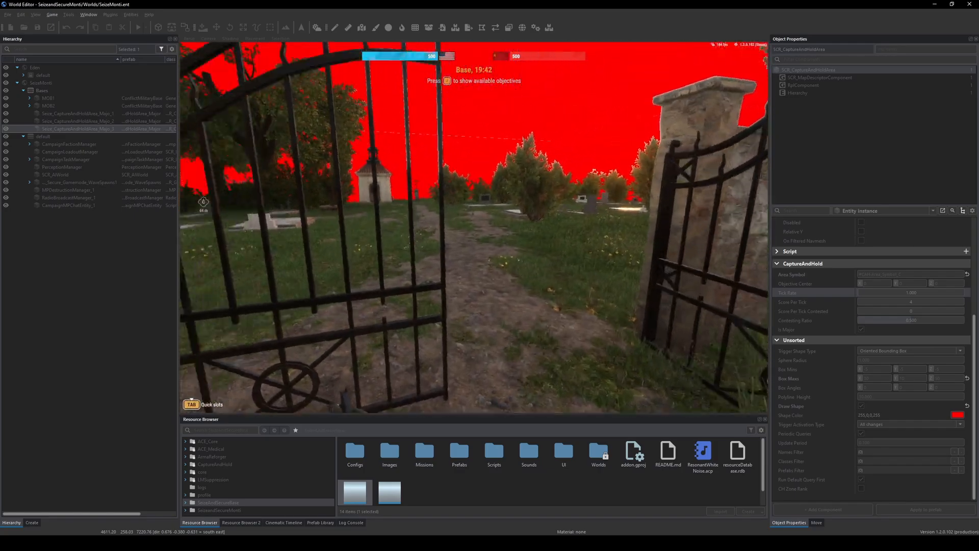
key(w)
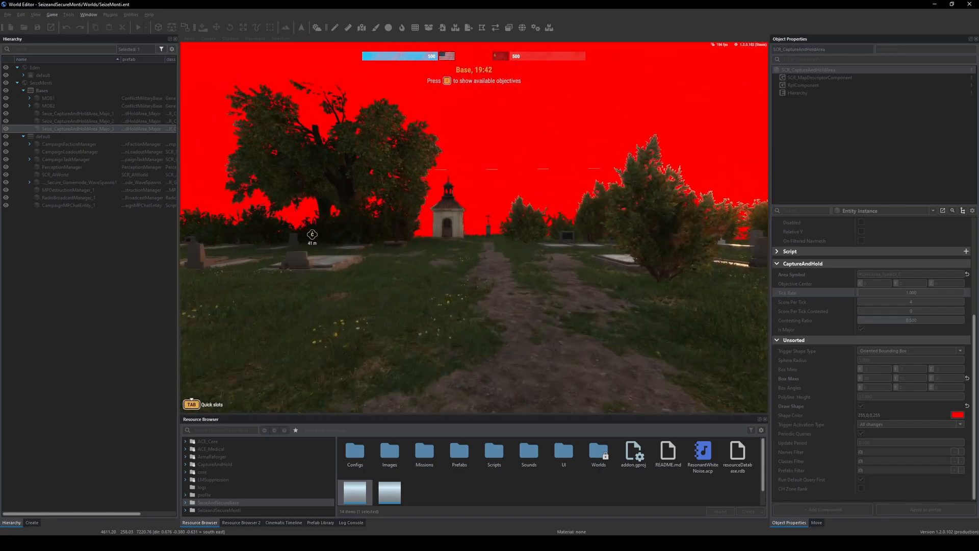
key(w)
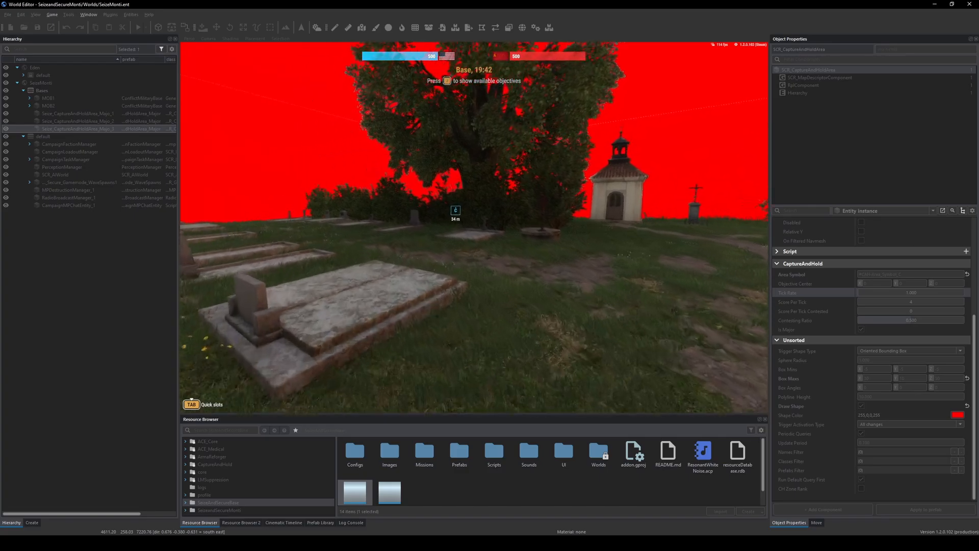
key(w)
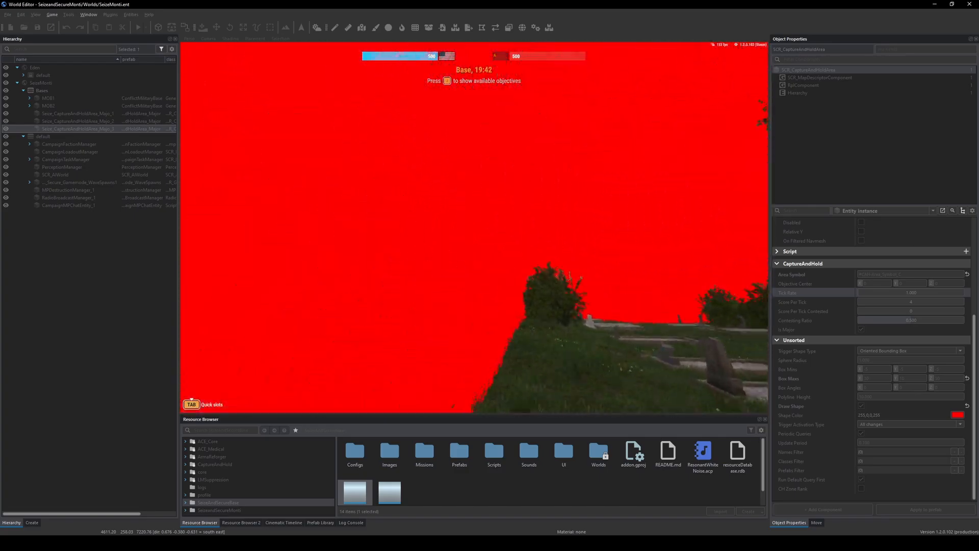
key(w)
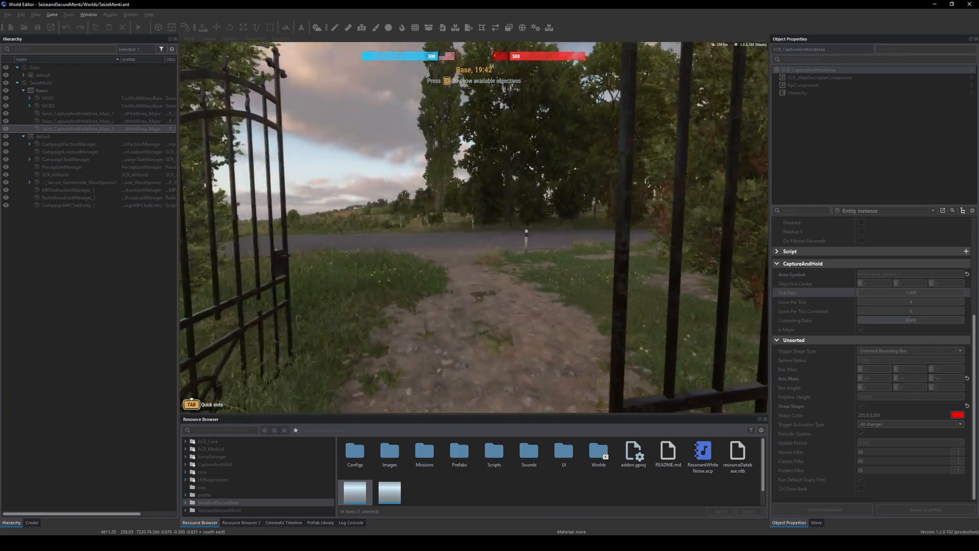
key(w)
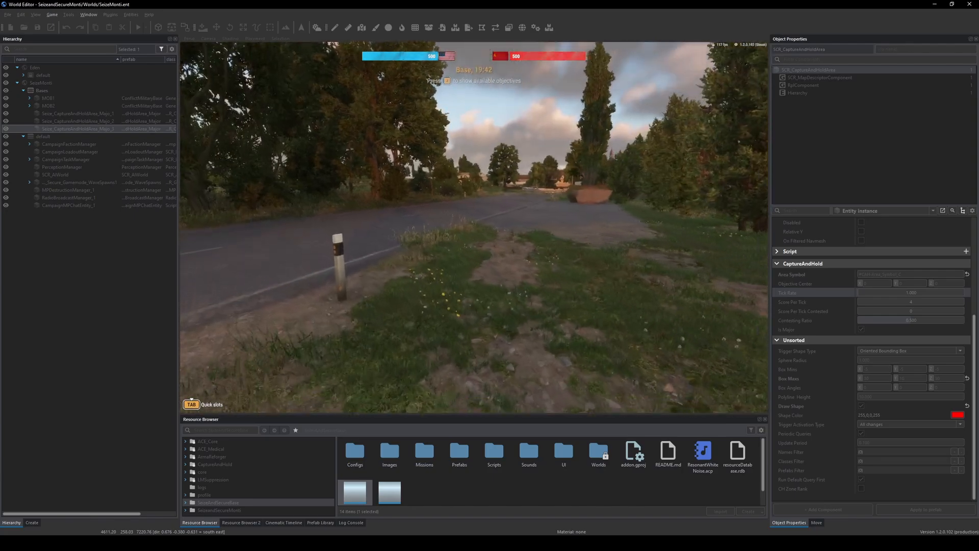
- Respawn to review the Montignac capture areas on the deployment map, and end the play-test
key(Escape)
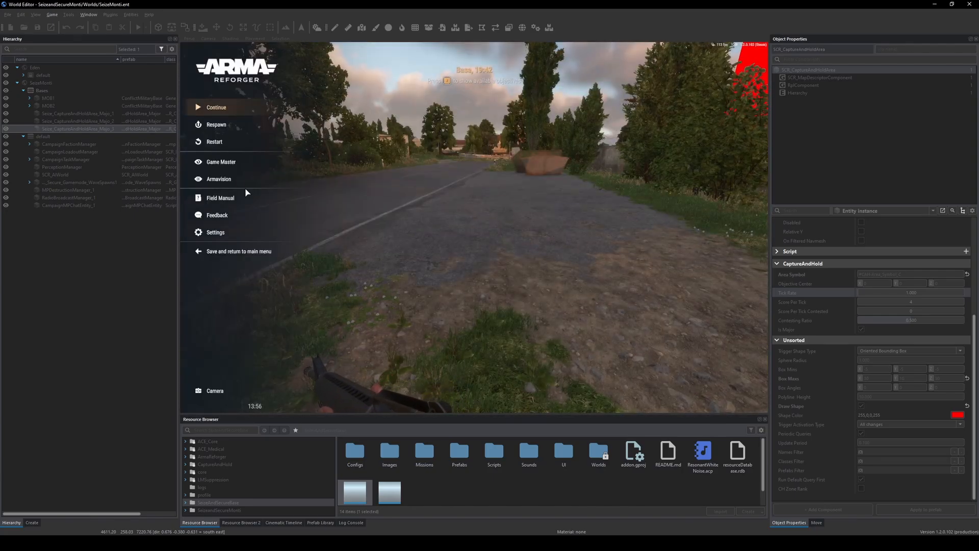
click(228, 121)
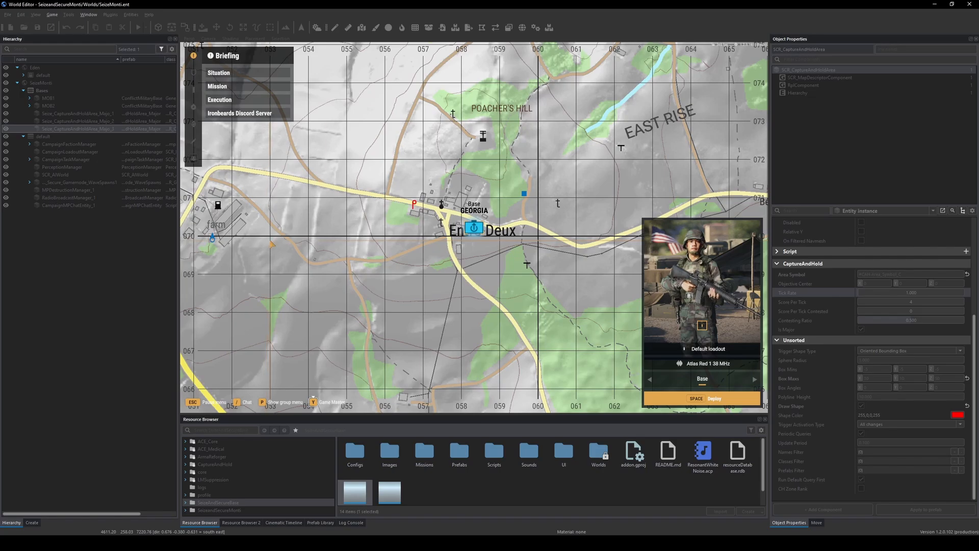
scroll(271, 244, down, 5)
scroll(272, 245, up, 5)
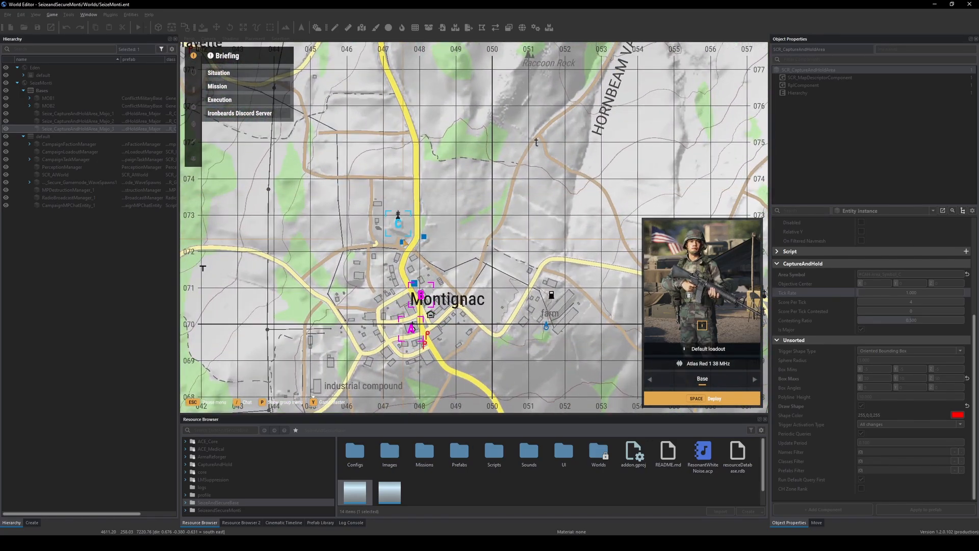
key(Escape)
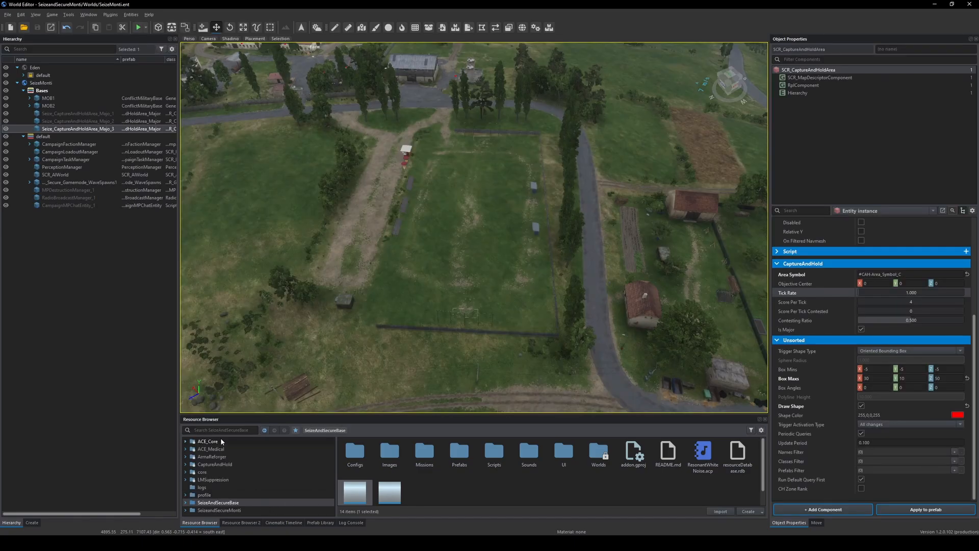
- Place ConflictMilitaryBase.et from ArmaReforger on the grassy field beside Montignac and rotate it to about 129° around Y
click(219, 432)
text(confi)
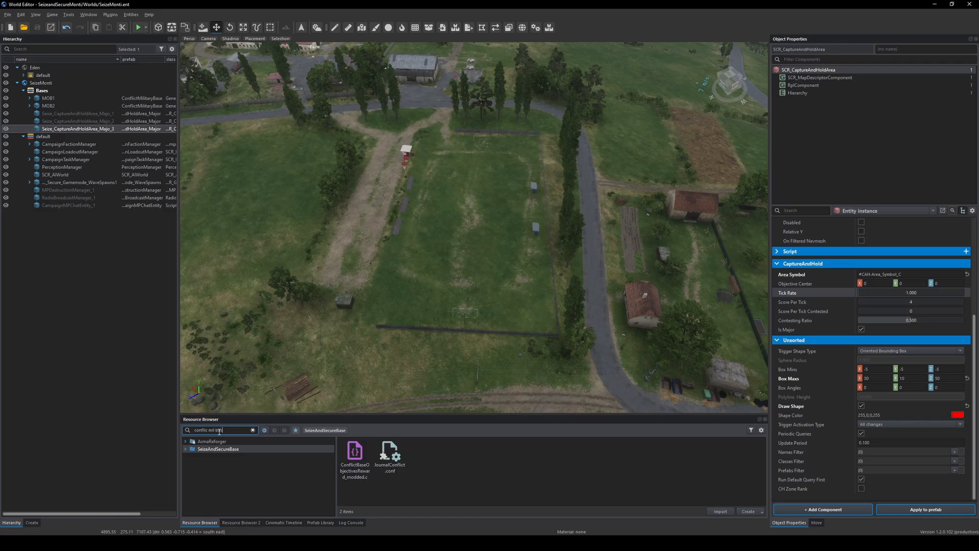
click(224, 441)
drag(356, 451, 438, 239)
key(e)
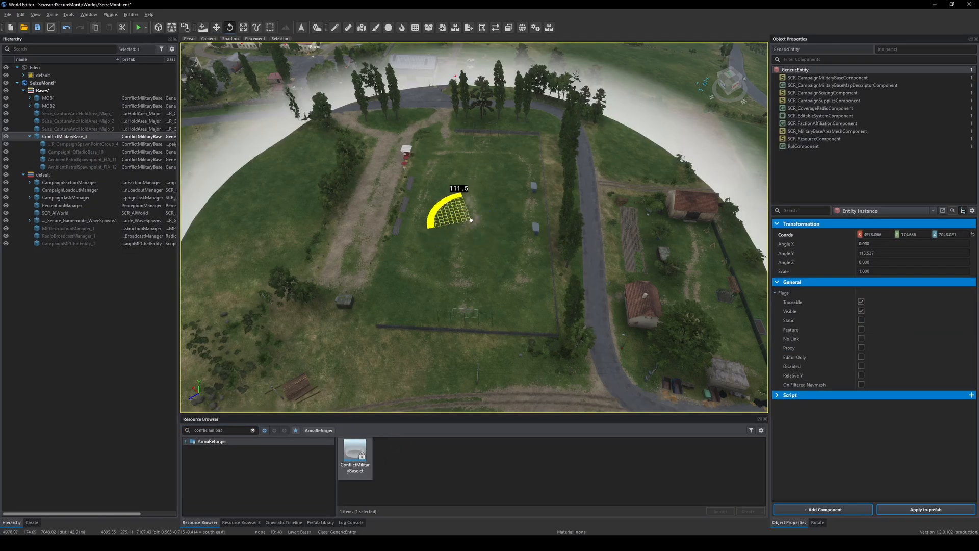
drag(462, 194, 473, 193)
key(w)
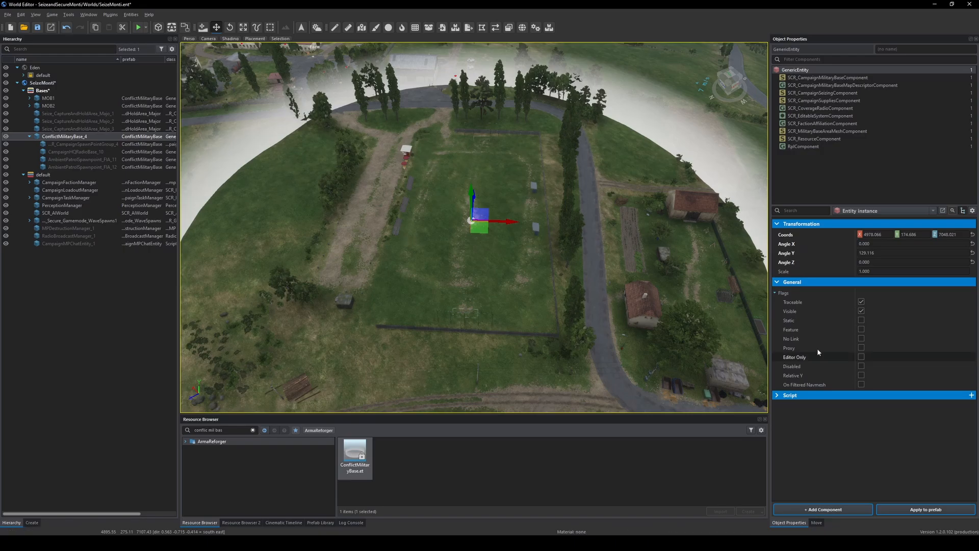
- Enable Is Control Point in the new military base's SCR_CampaignMilitaryBaseComponent and focus the view on the base
click(827, 77)
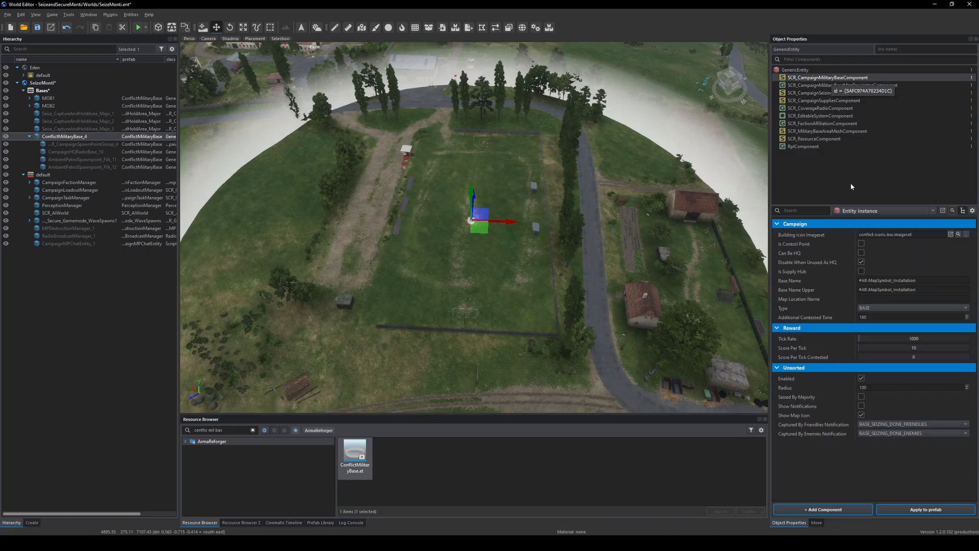
click(861, 244)
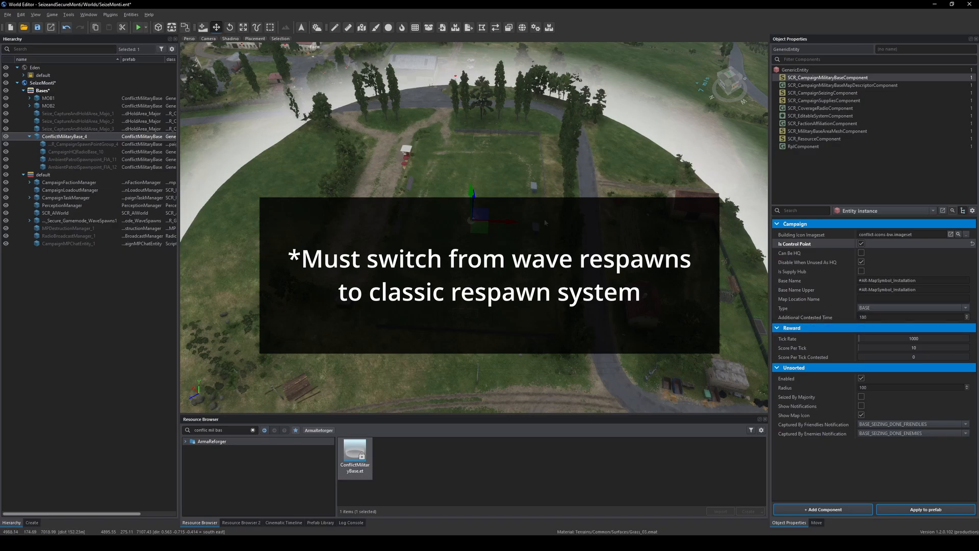
scroll(545, 222, up, 2)
click(867, 317)
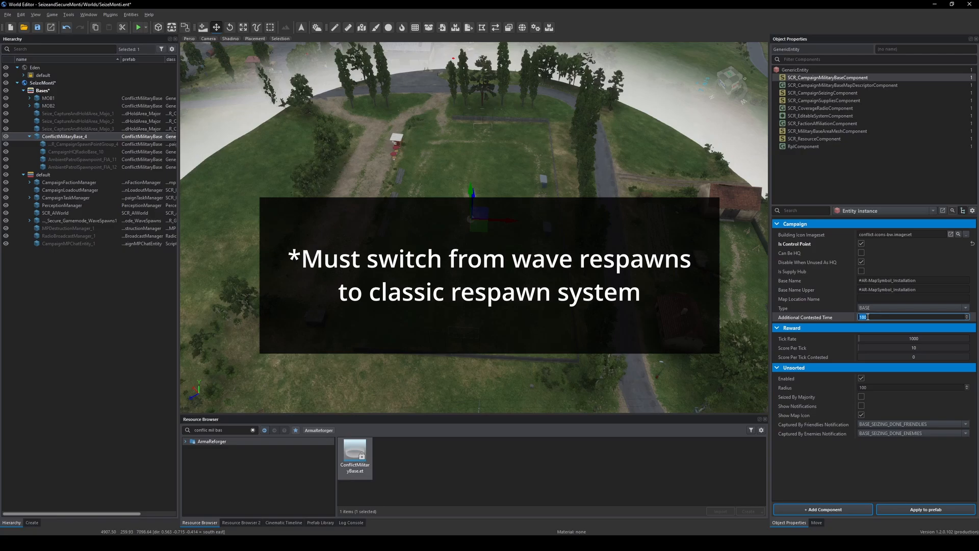
double_click(57, 137)
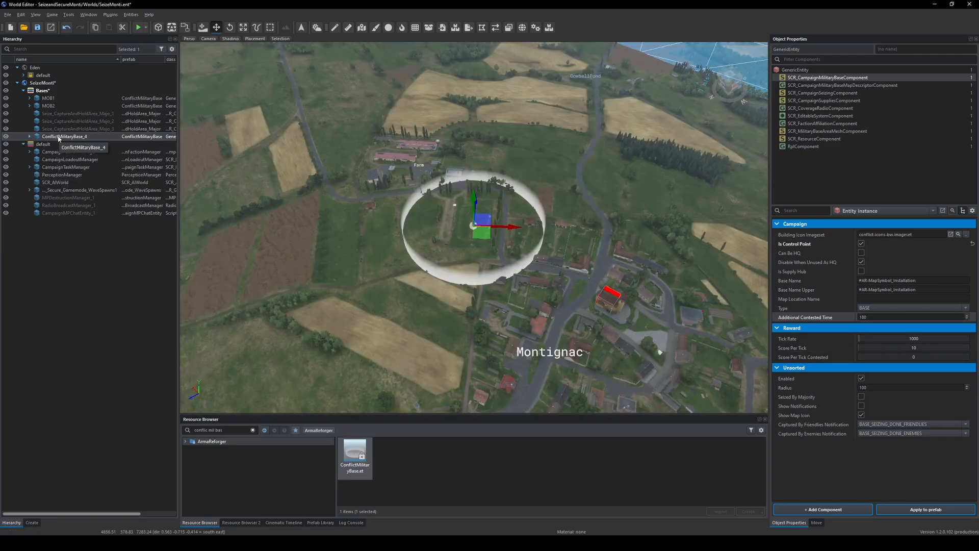
- Select the wave-spawn game mode entity, relaunch play mode, and join a Soviet Army squad up to the deployment map
click(80, 190)
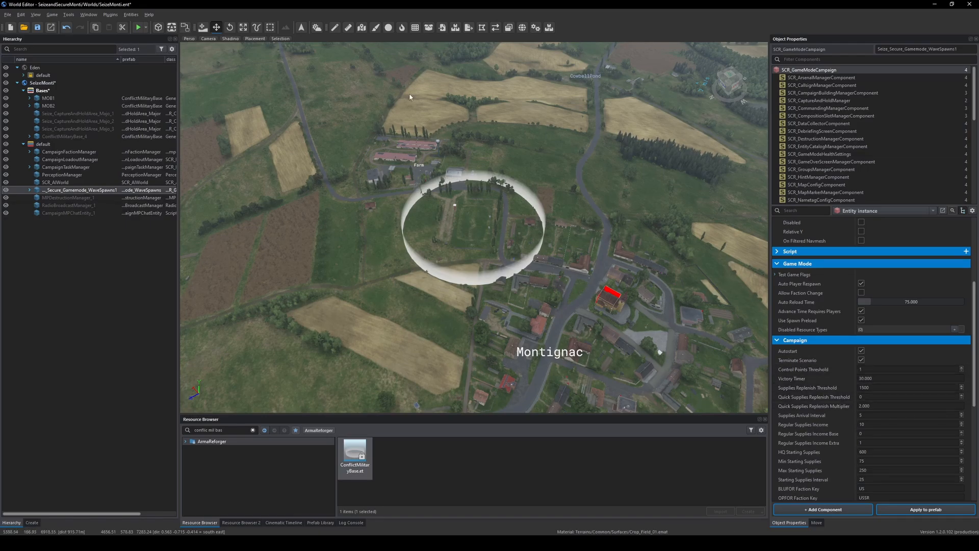
key(F5)
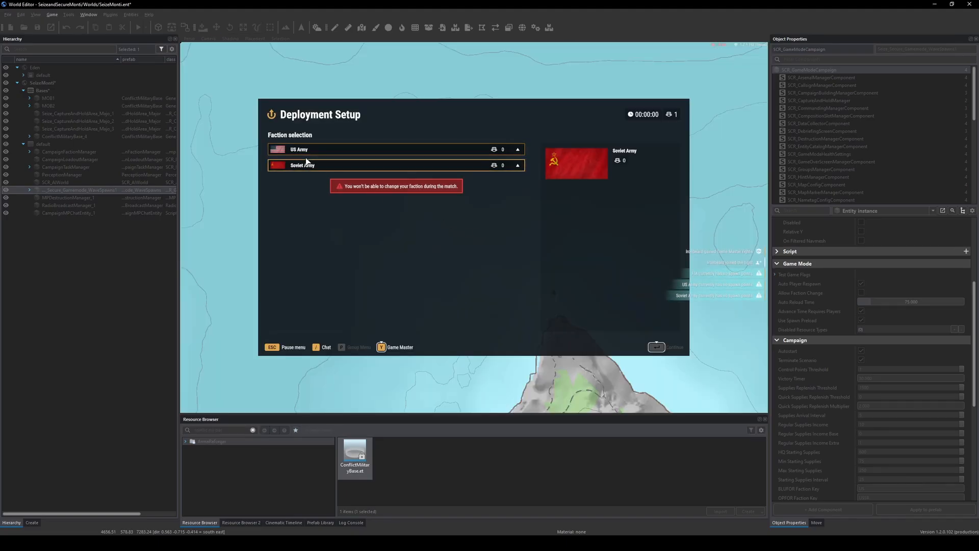
click(311, 165)
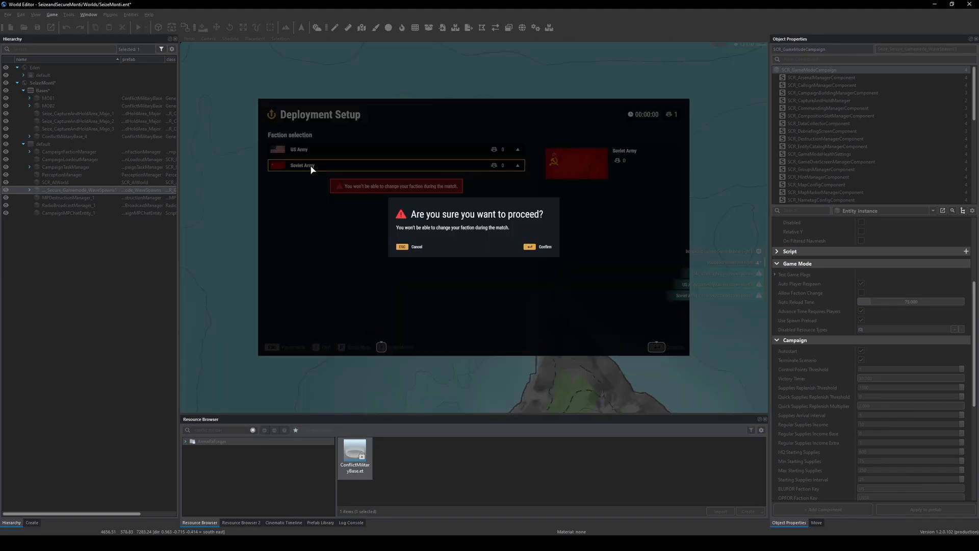
click(530, 248)
click(457, 181)
click(660, 347)
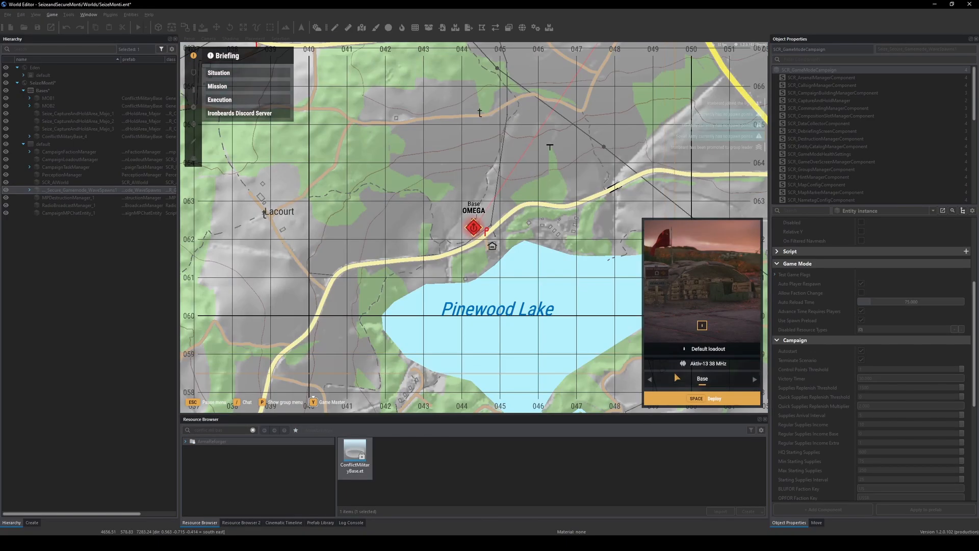
- Deploy at the Soviet base and examine the new military base and capture areas around Montignac on the in-game map
click(689, 398)
scroll(519, 302, down, 5)
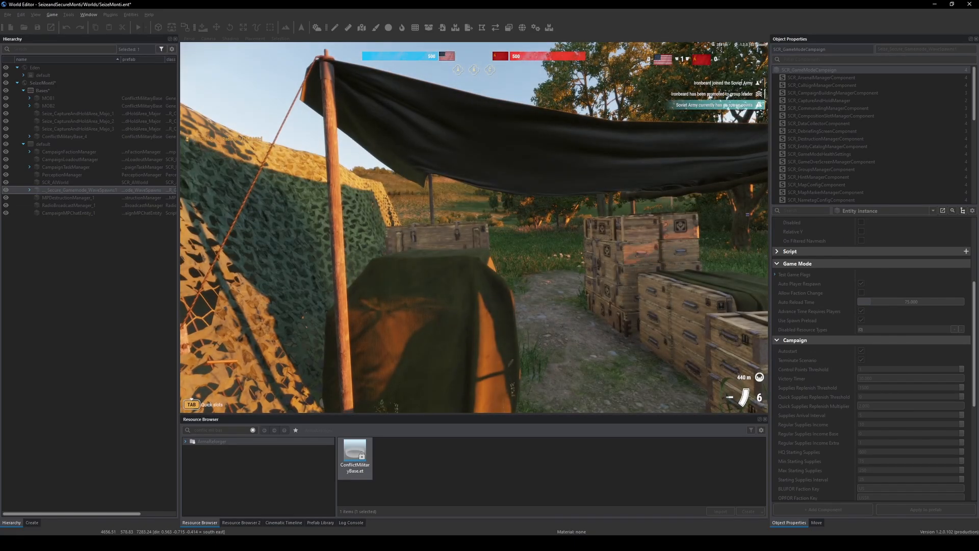
key(m)
scroll(473, 228, down, 5)
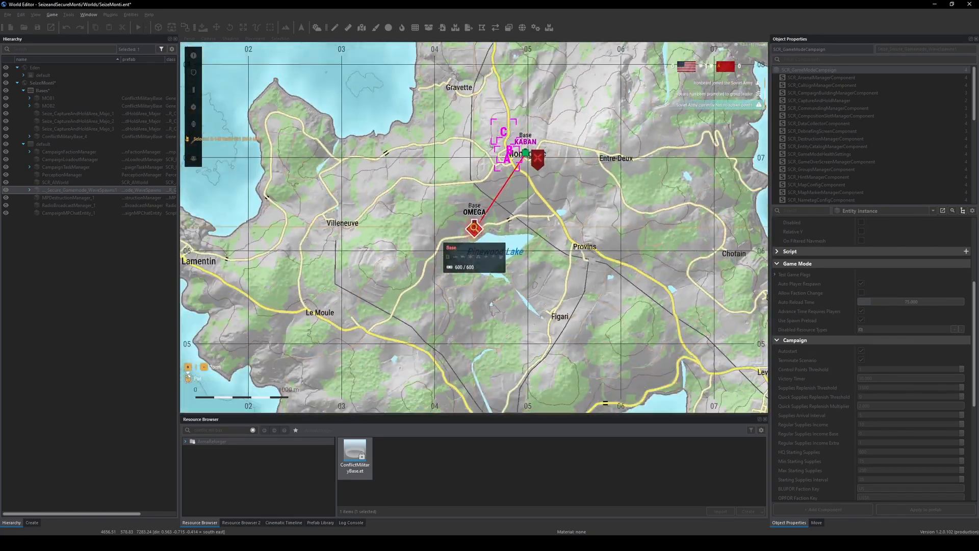
scroll(530, 163, up, 5)
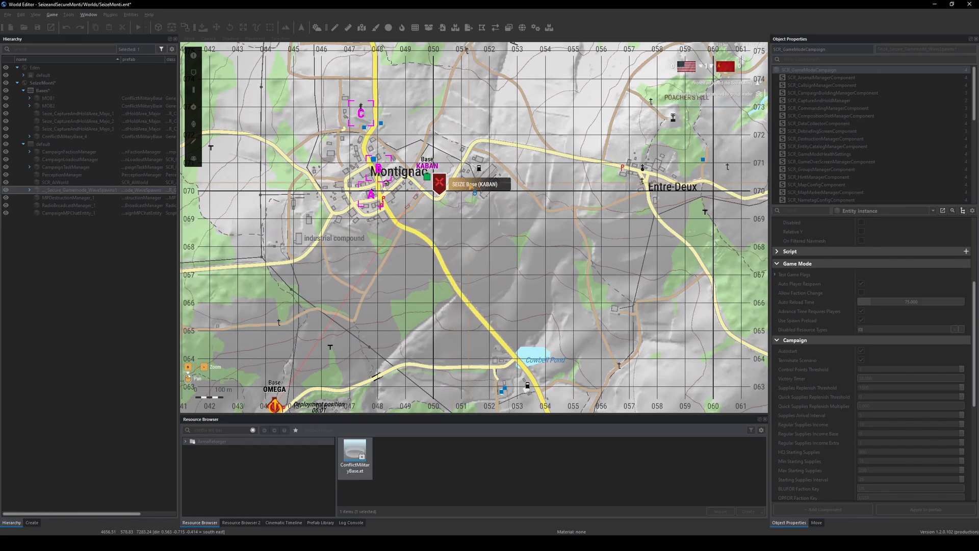
right_click(463, 227)
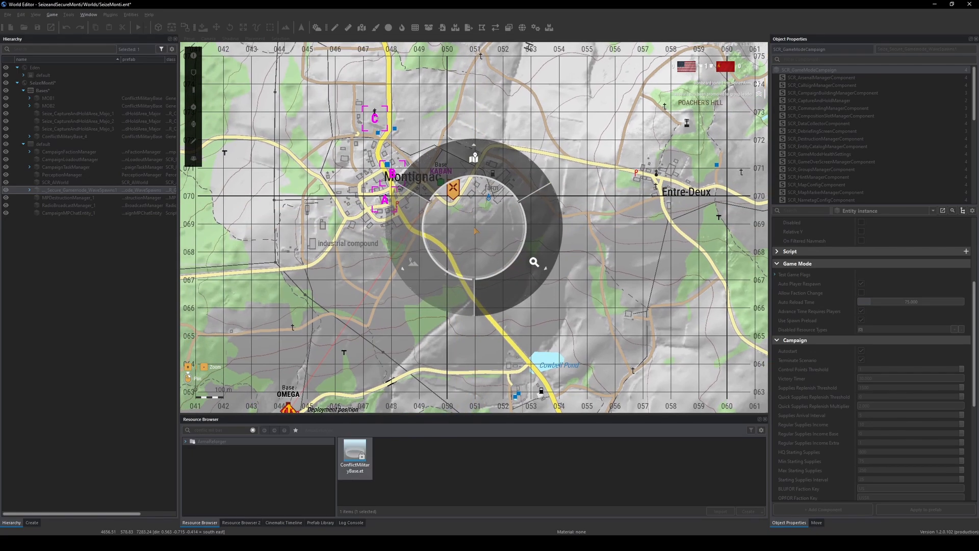
click(535, 262)
key(m)
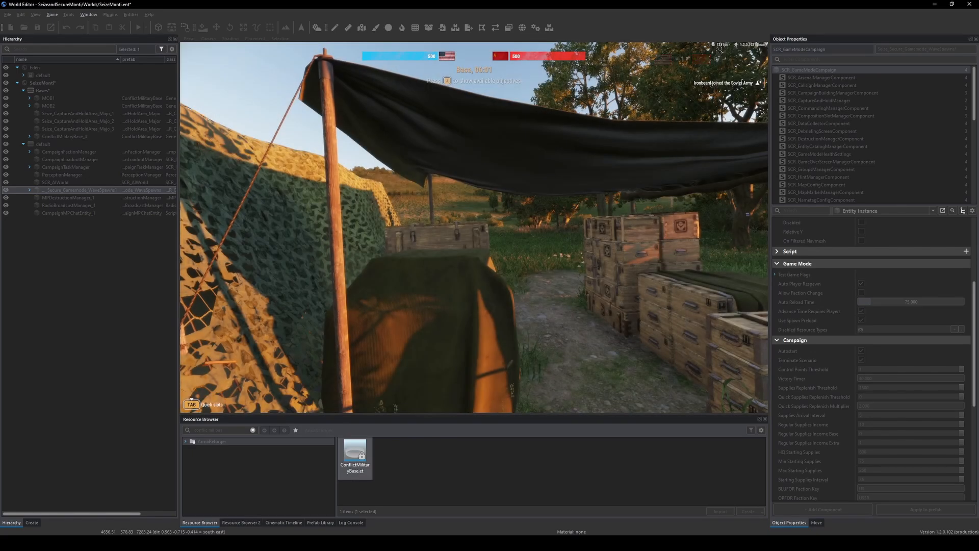
- Switch to Game Master and move to the new military base on the field beside Montignac
key(y)
key(w)
mouse_move(463, 261)
right_down()
mouse_move(481, 229)
mouse_move(676, 247)
mouse_move(442, 245)
mouse_move(377, 267)
mouse_move(656, 299)
mouse_move(450, 278)
right_up()
key(q)
key(w)
key(d)
key(w)
key(z)
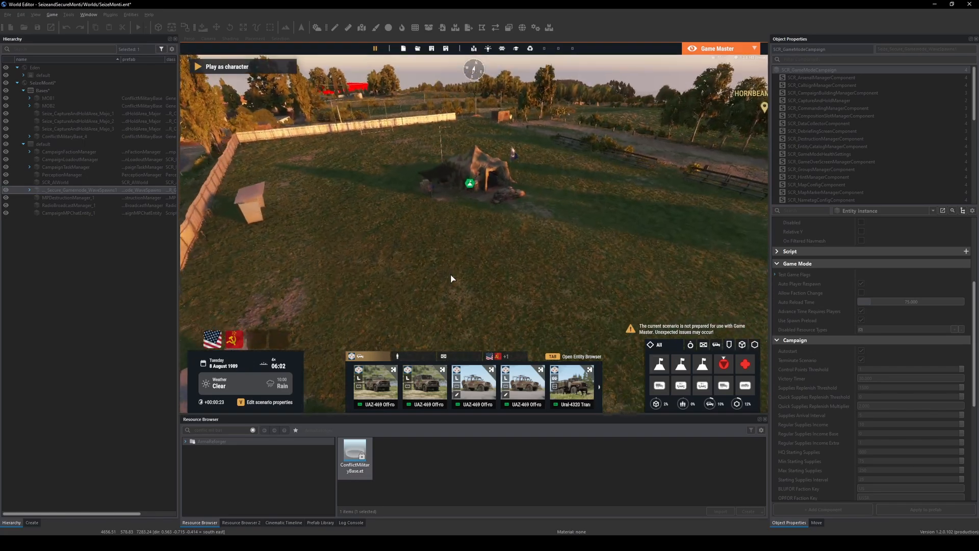
- Delete the light infantry squads guarding the military base in Game Master and resume play as the character beside its tent
key(q)
key(w)
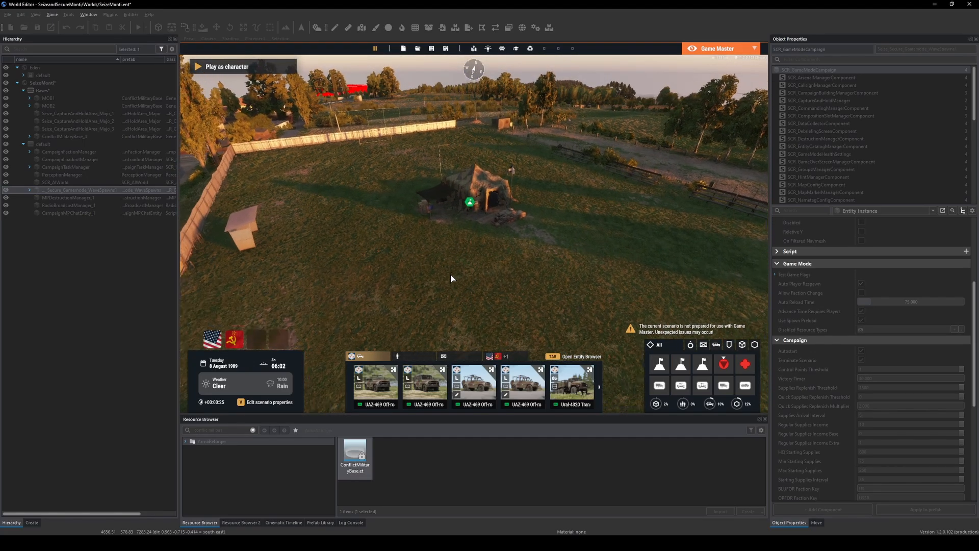
key(s)
right_drag(451, 275, 451, 269)
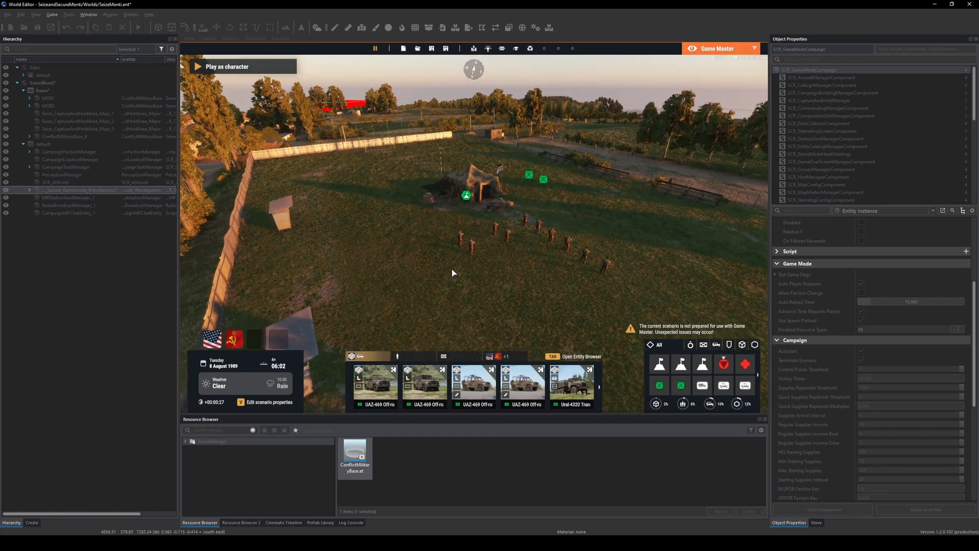
key(s)
mouse_move(515, 165)
key(Delete)
key(Delete)
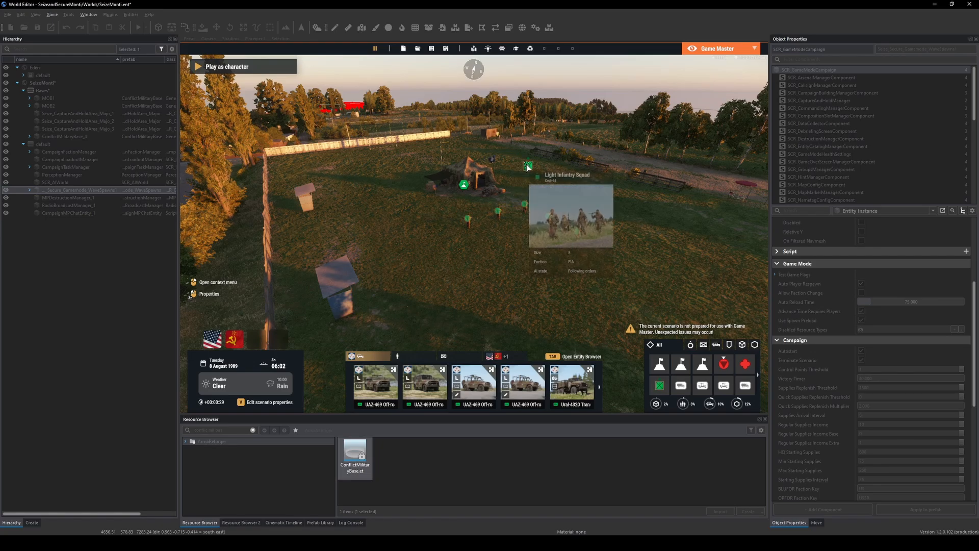
click(227, 66)
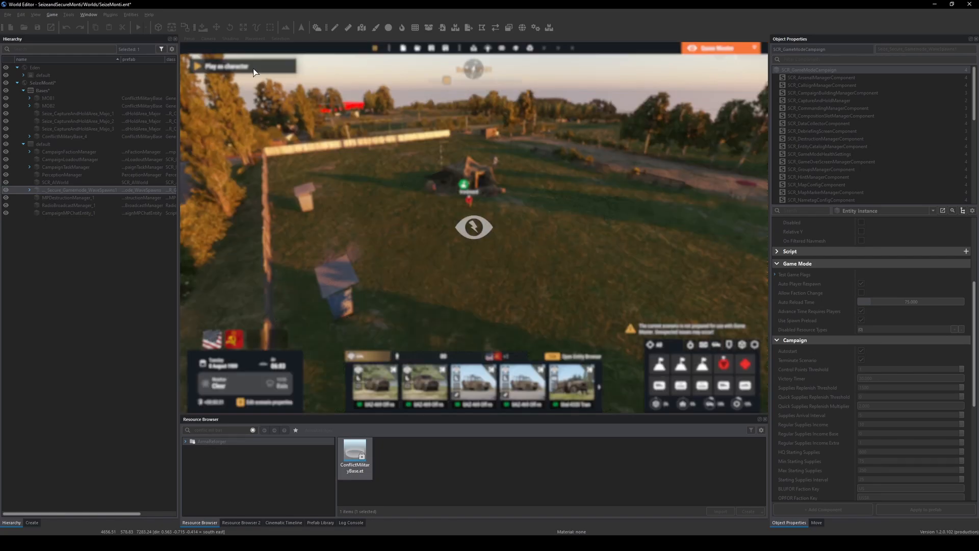
key(w)
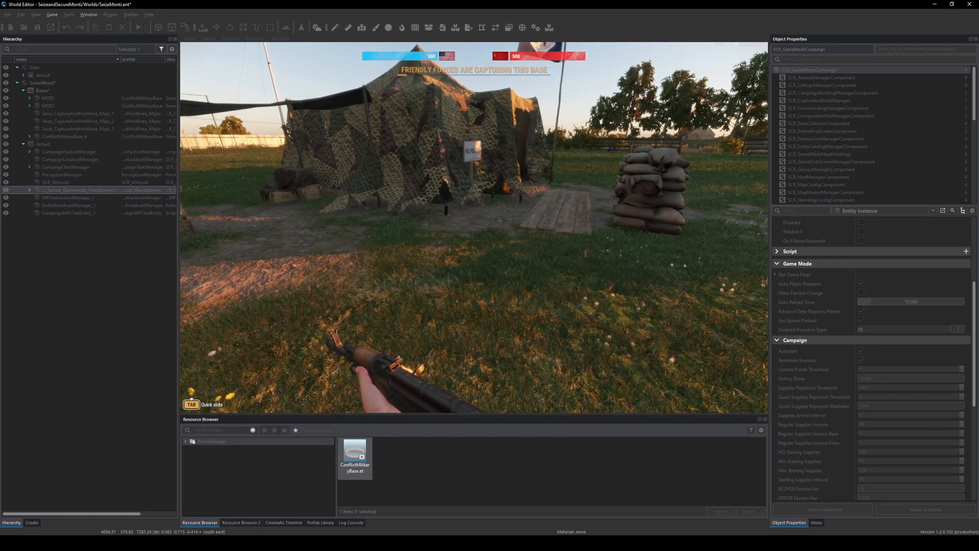
- Set the Military Base's faction to Soviet in Game Master, return to the character, and end the play-test
key(y)
double_click(441, 188)
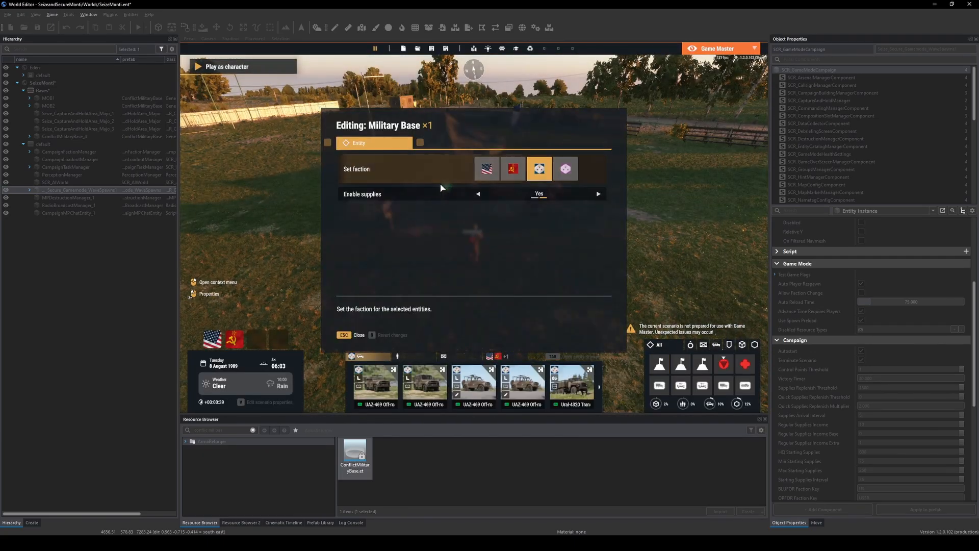
click(512, 168)
click(369, 335)
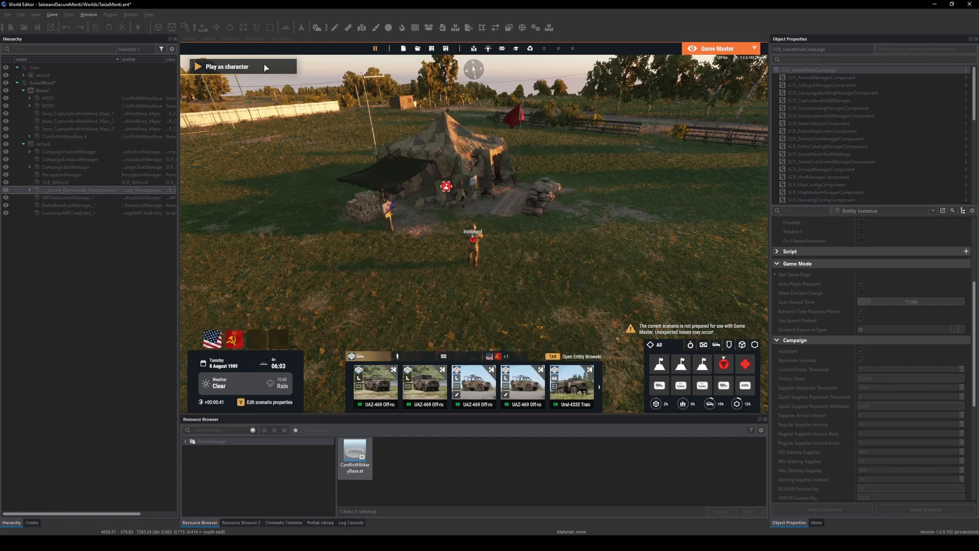
key(y)
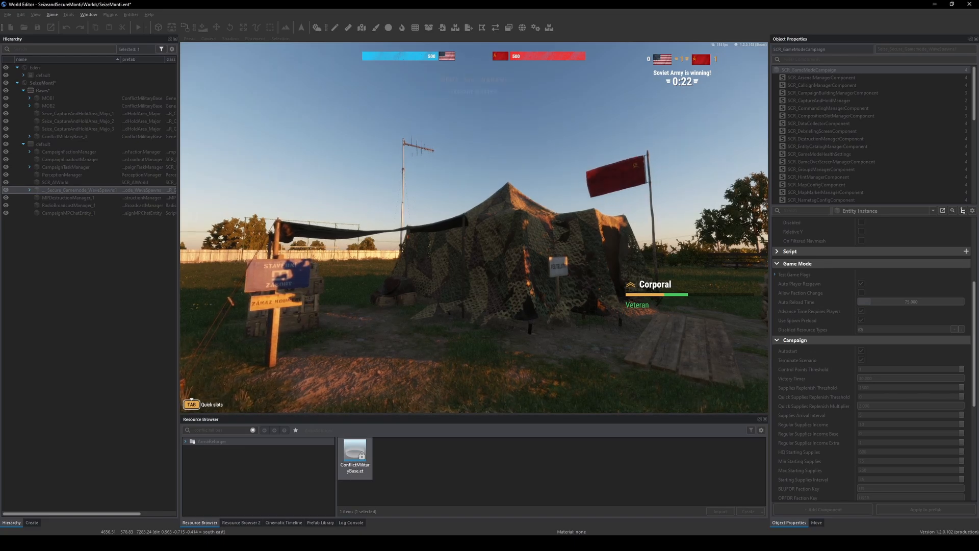
key(Escape)
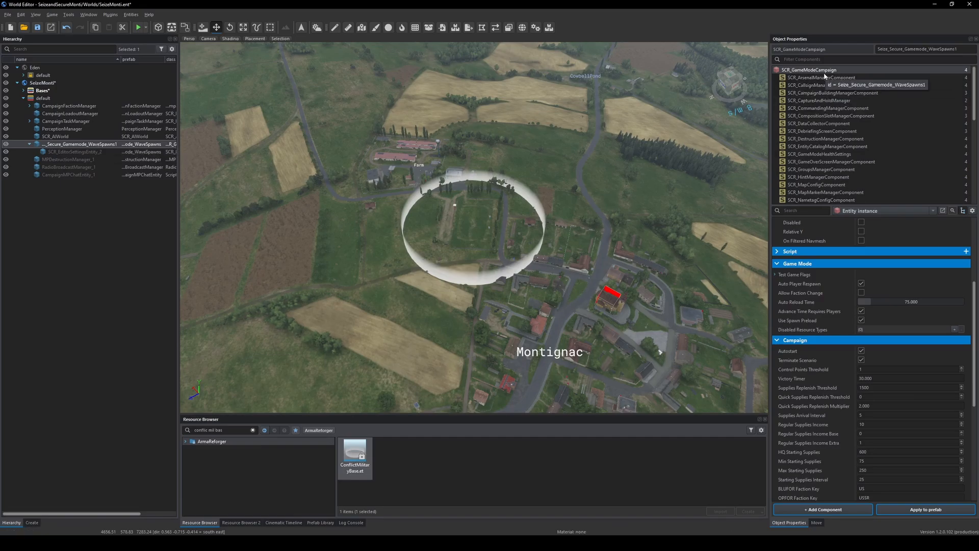
- In the game mode's SCR_CaptureAndHoldManager, disable Ticket Score System, set Base Capture Score to 500 and disable Scale Score
click(823, 101)
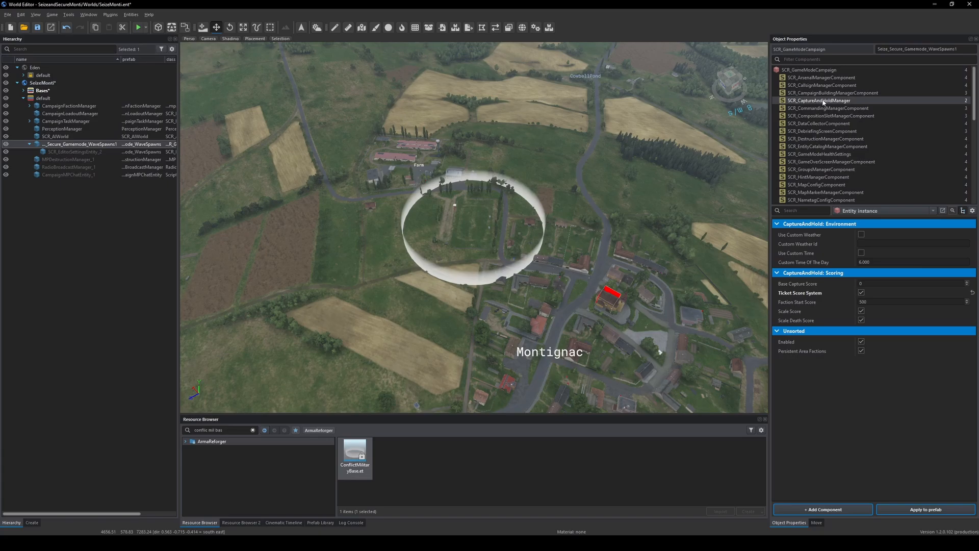
click(861, 292)
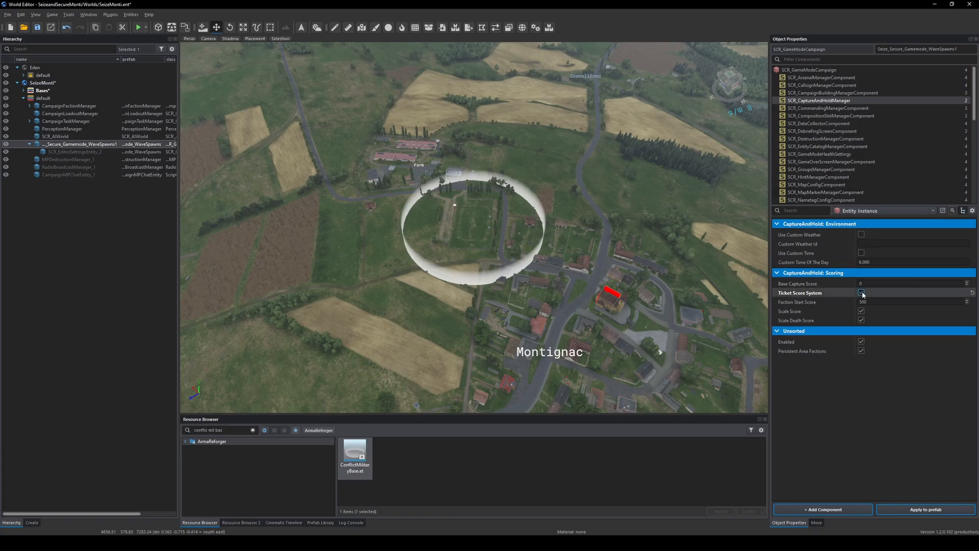
click(861, 284)
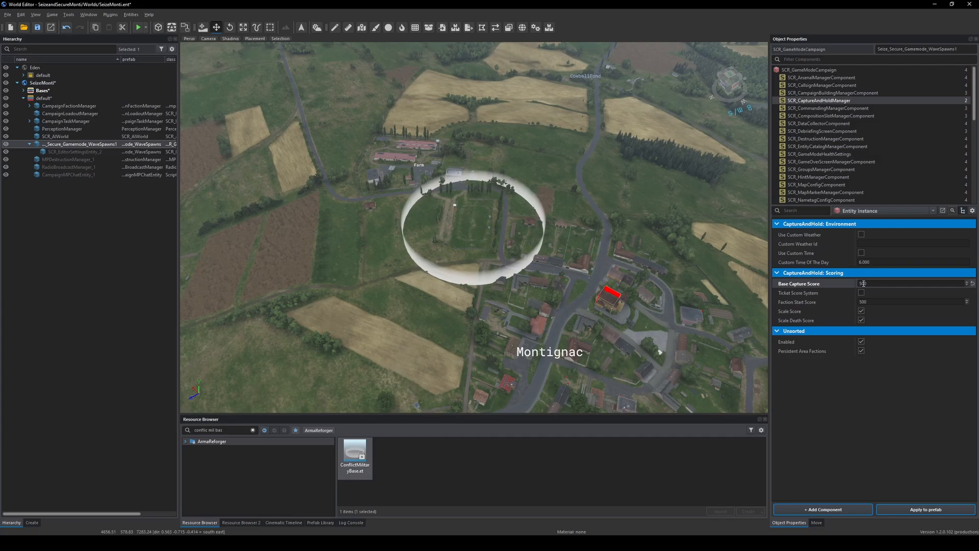
click(861, 311)
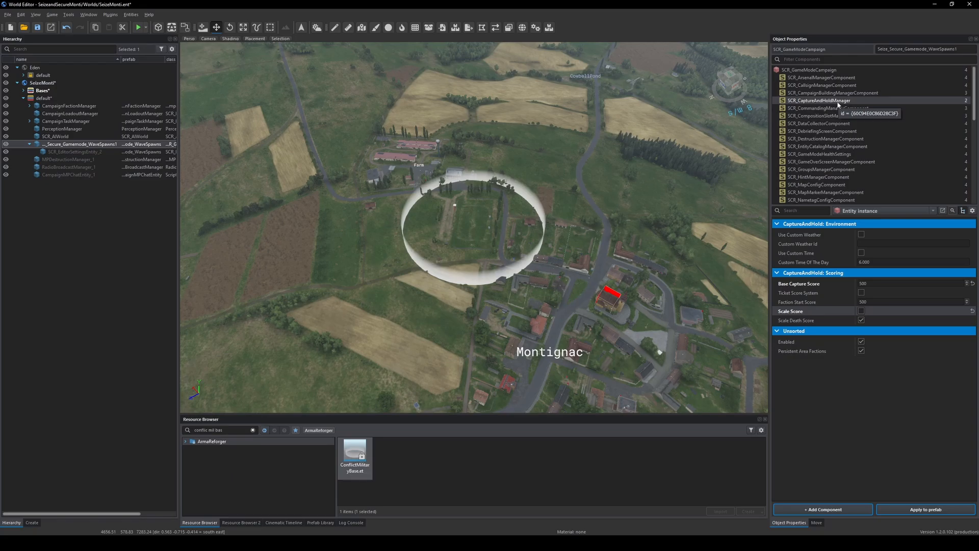
- Examine ConflictMilitaryBase_4's SCR_CampaignMilitaryBaseComponent settings and its capture zone beside Montignac
click(31, 144)
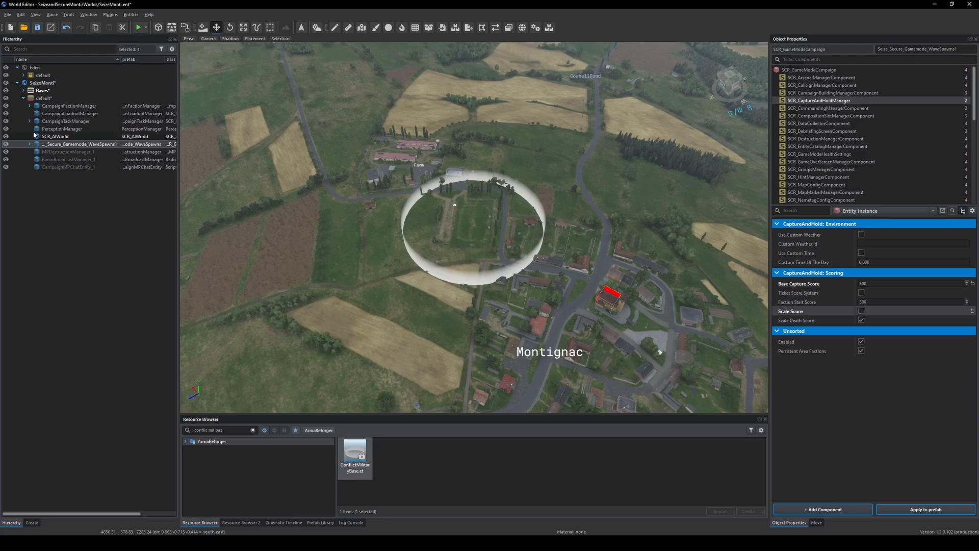
click(23, 91)
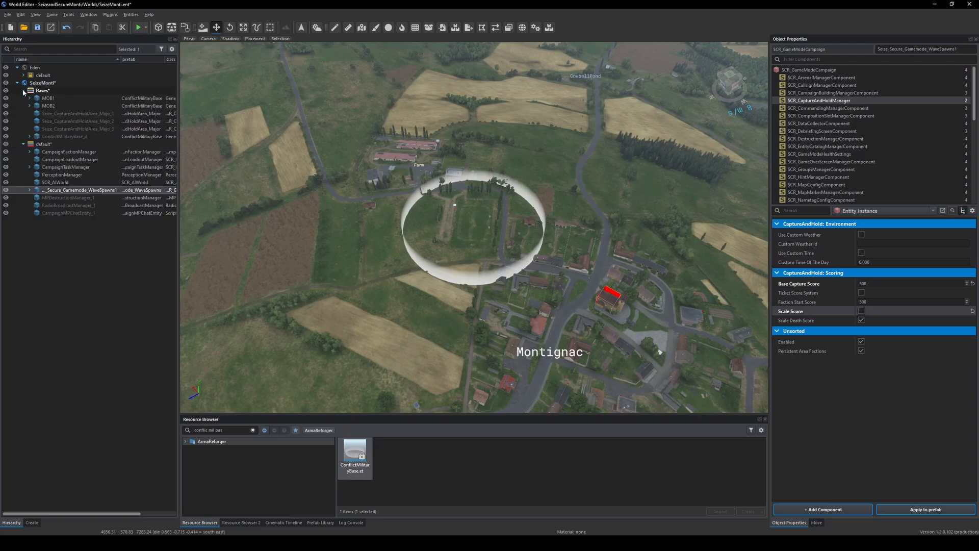
click(58, 137)
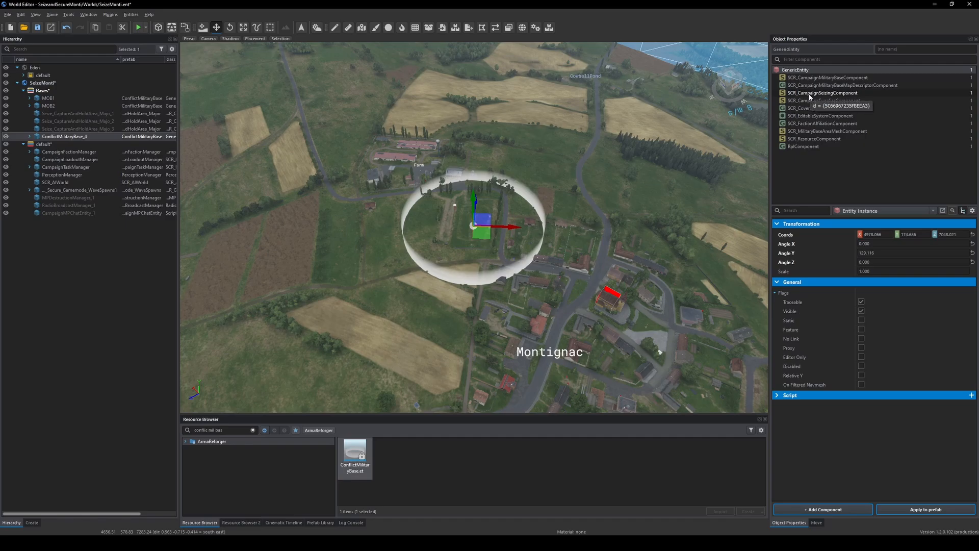
click(822, 77)
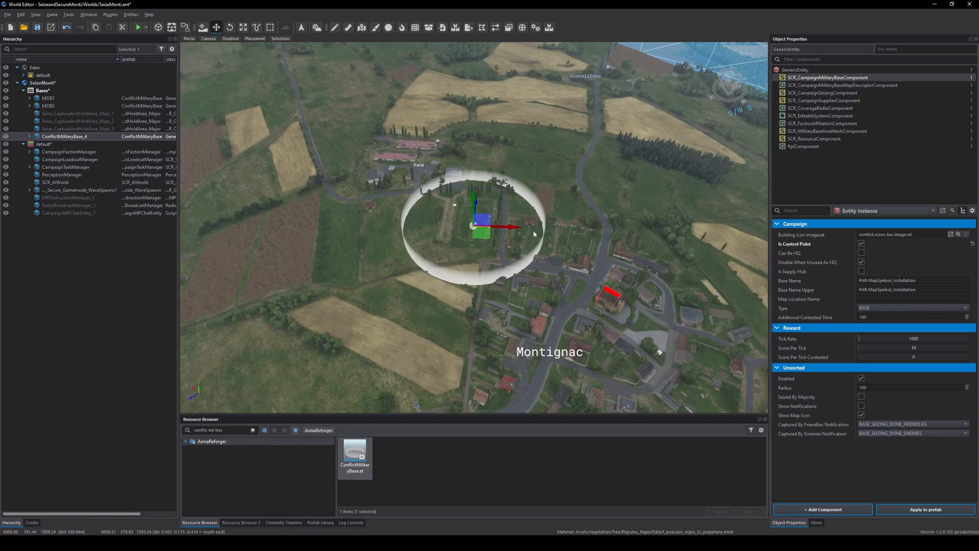
right_drag(336, 91, 500, 322)
right_drag(472, 56, 497, 218)
right_drag(322, 113, 219, 59)
right_drag(304, 146, 342, 166)
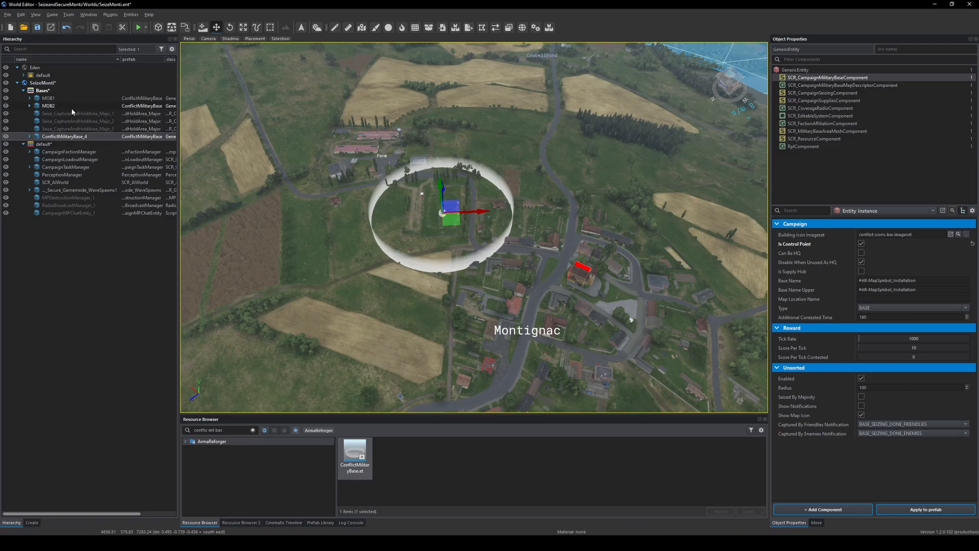
- Change the EndGameAction Score Limit in the wave-spawn game mode's SCR_ScoringSystemComponent
click(97, 190)
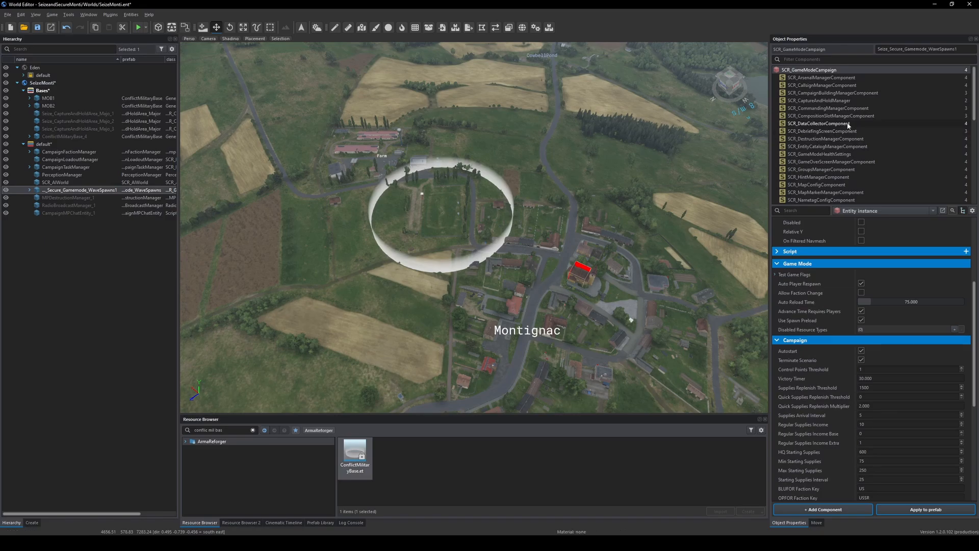
scroll(845, 164, down, 3)
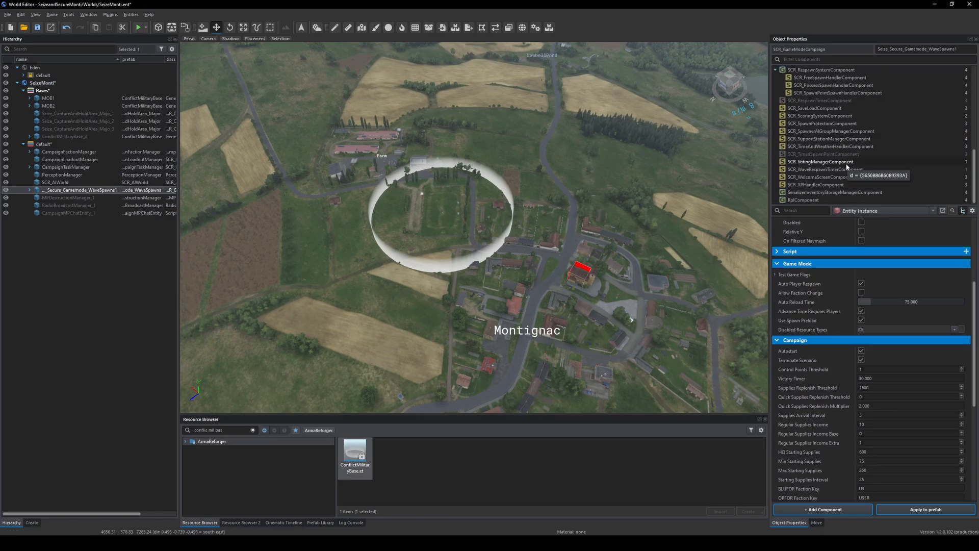
click(824, 117)
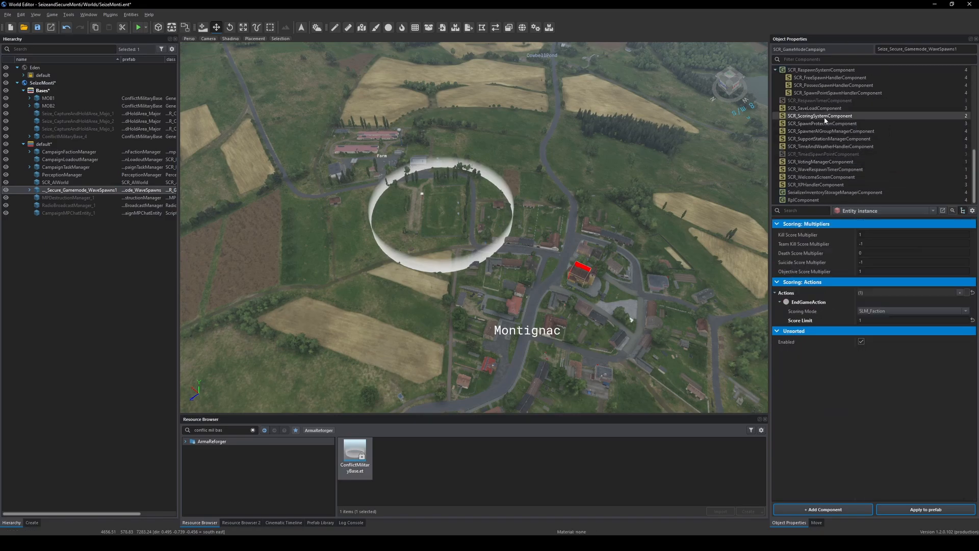
click(867, 321)
- Relaunch play mode, join the Soviet Army with a squad, and deploy
click(138, 28)
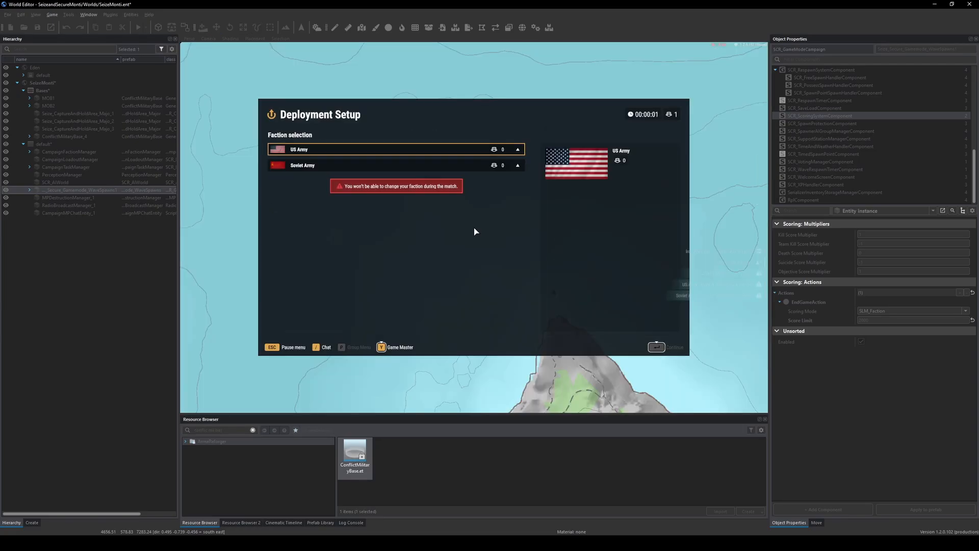
click(345, 165)
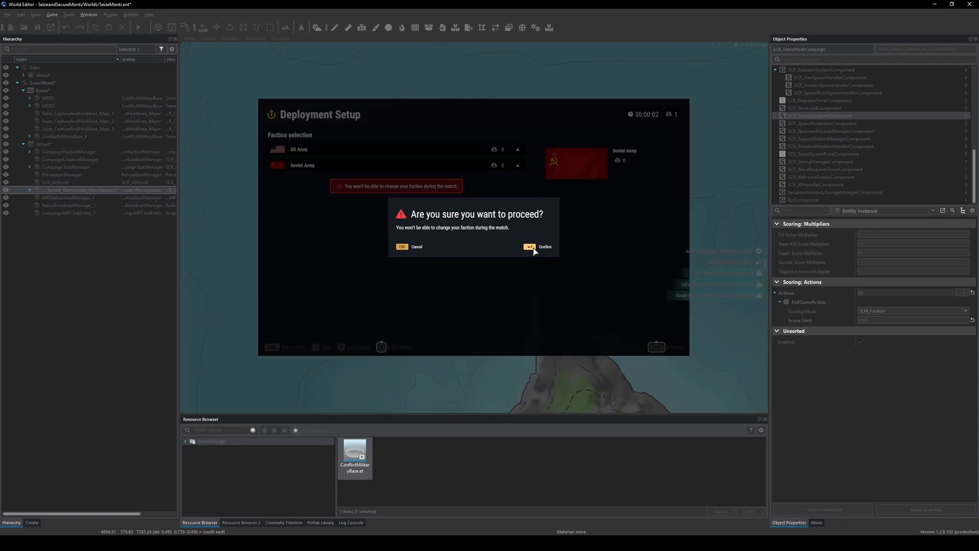
click(530, 247)
click(436, 178)
click(658, 348)
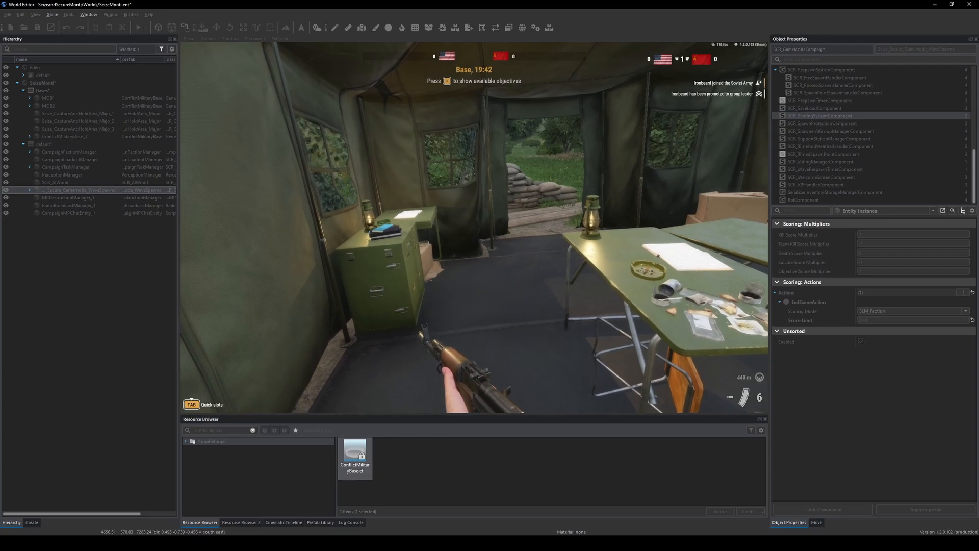
- Check the objectives on the in-game map and use Game Master to relocate to the church in Montignac
key(m)
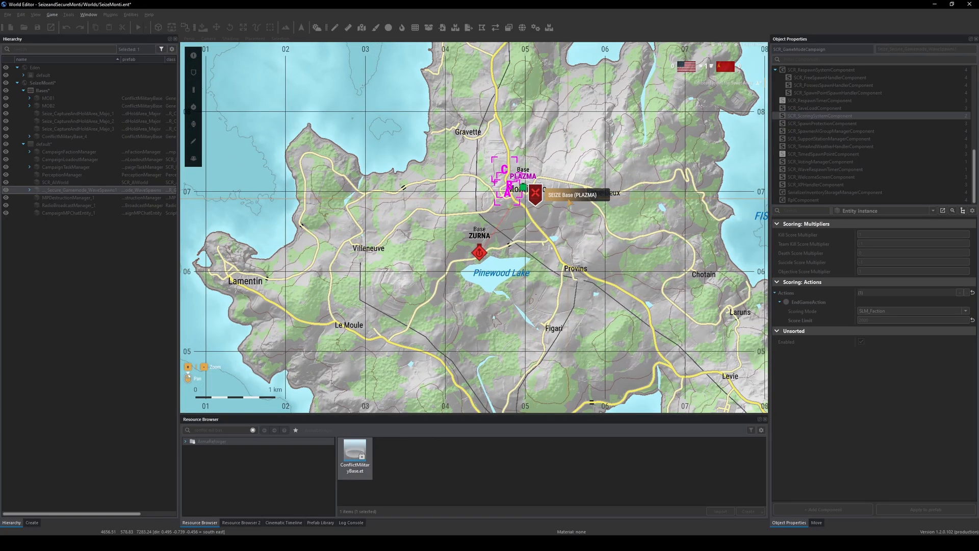
key(m)
key(y)
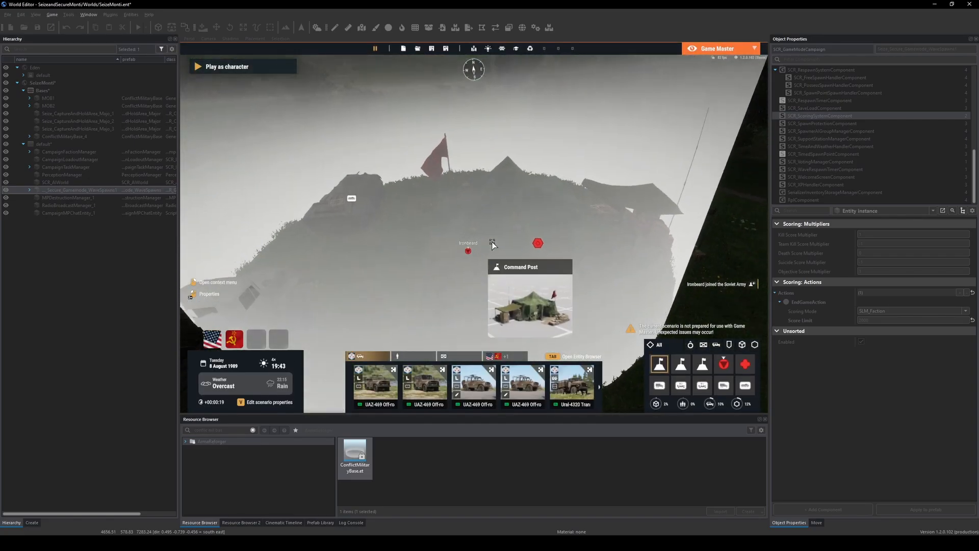
key(w)
right_drag(492, 245, 581, 313)
key(w)
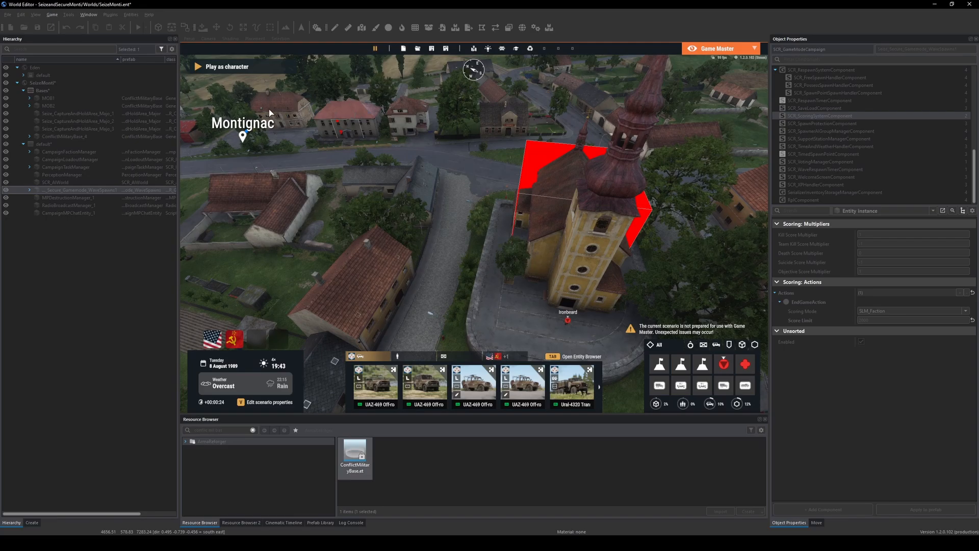
- Resume play as the character at the Montignac church and go in through its doors
click(251, 70)
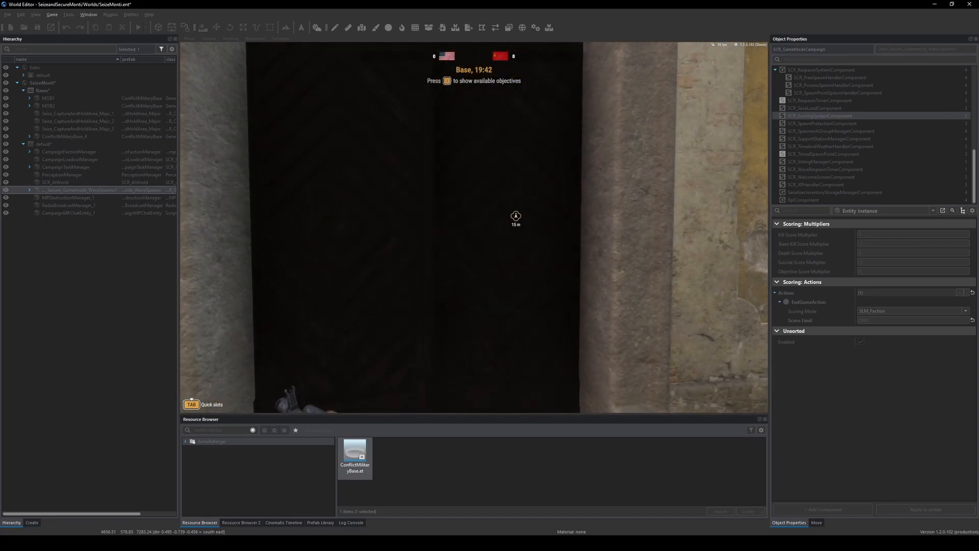
key(f)
key(w)
key(f)
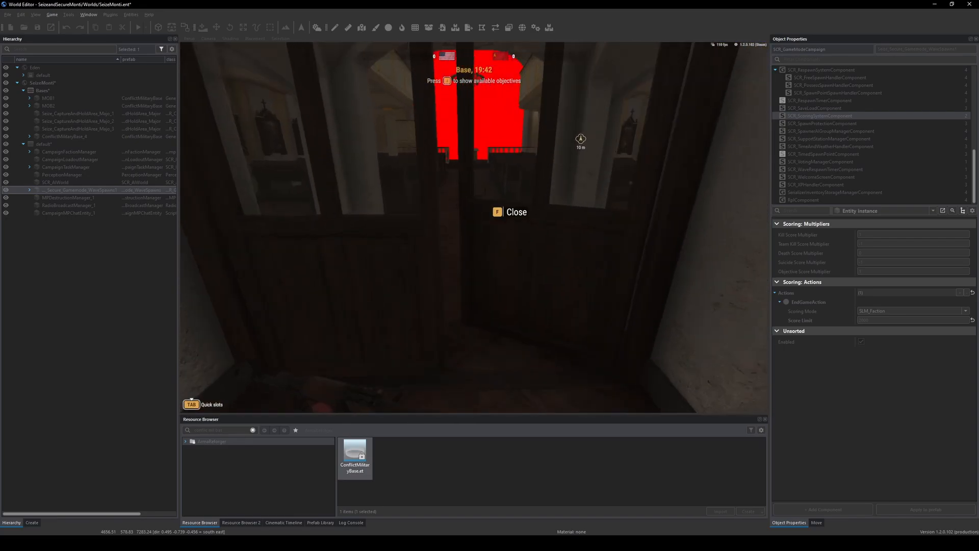
- Walk through the inside of the Montignac church and go back outside through its doors
key(w)
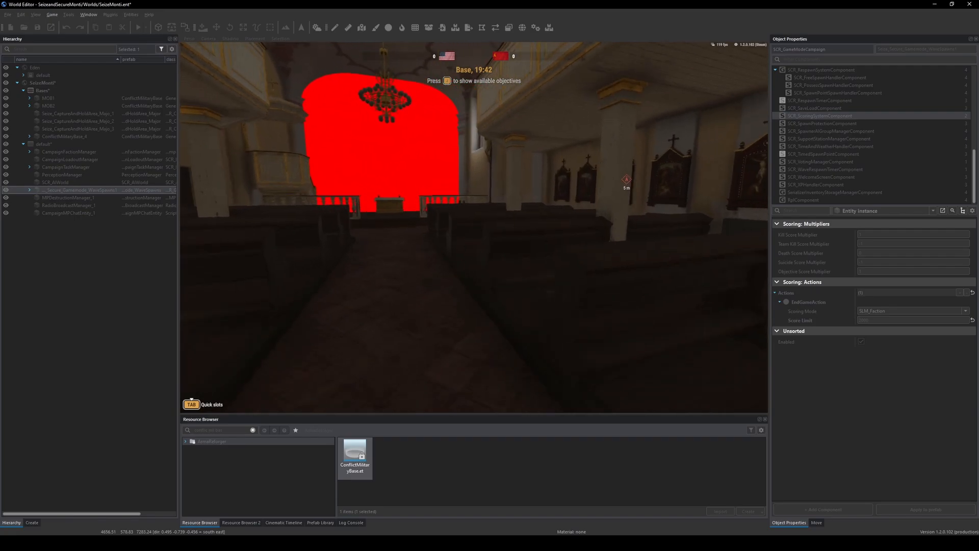
key(w)
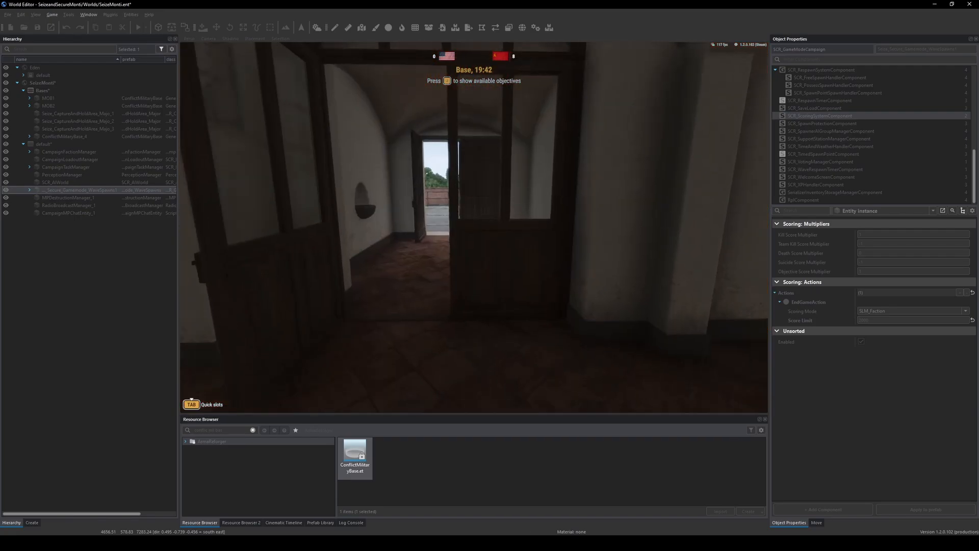
key(w)
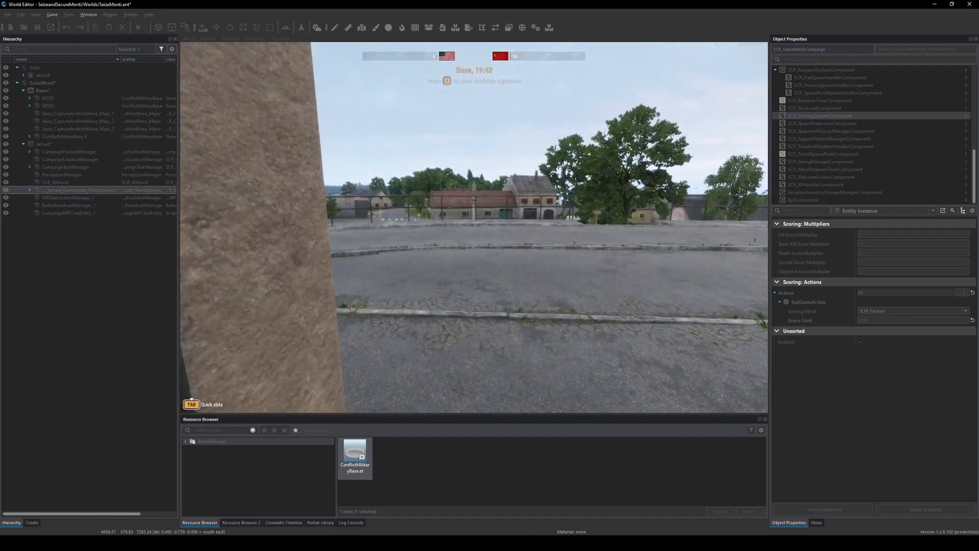
key(w)
- Use Game Master to delete the two green-marked entities beside the military base near Hornbeam Valley
key(y)
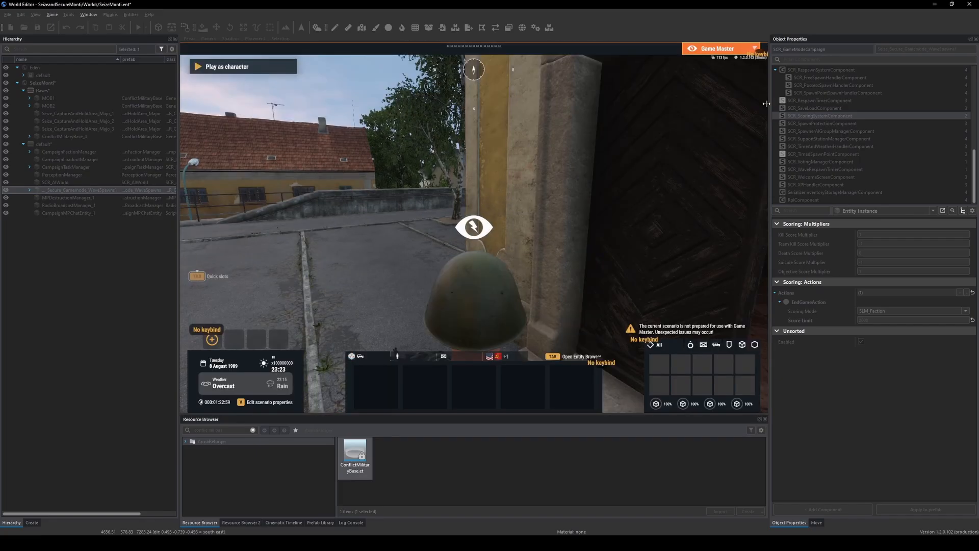
key(q)
right_drag(515, 216, 604, 194)
key(w)
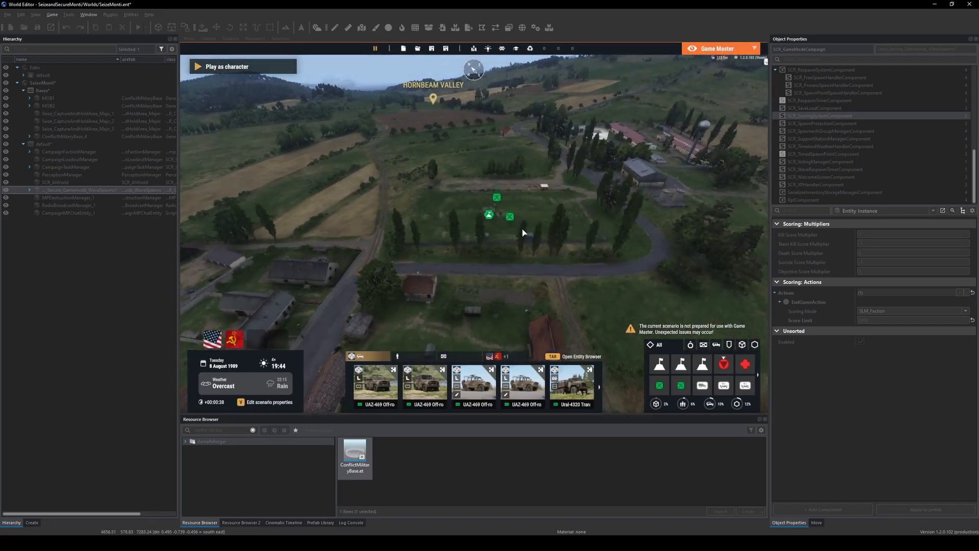
key(Delete)
key(Delete)
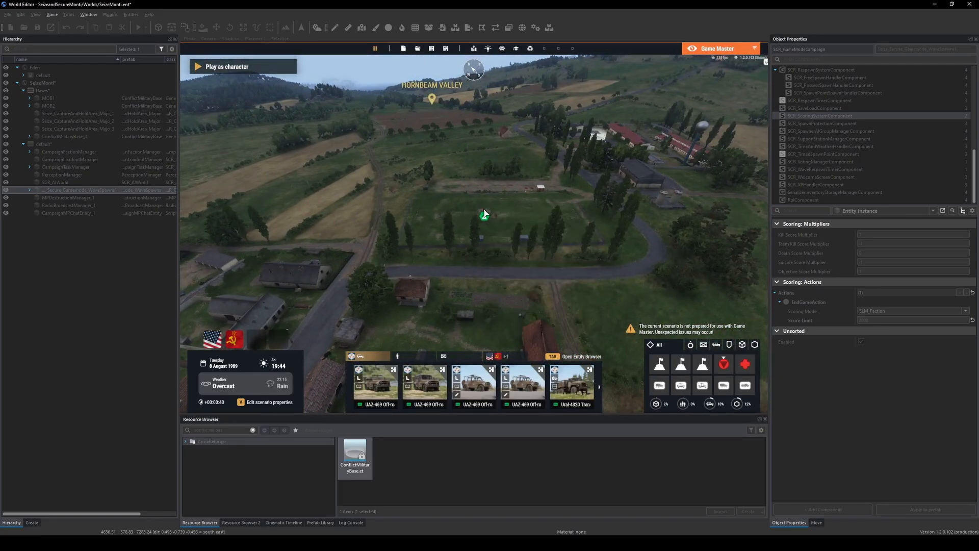
- Set the Military Base's faction to Soviet Army and resume play as the character
double_click(485, 211)
click(519, 174)
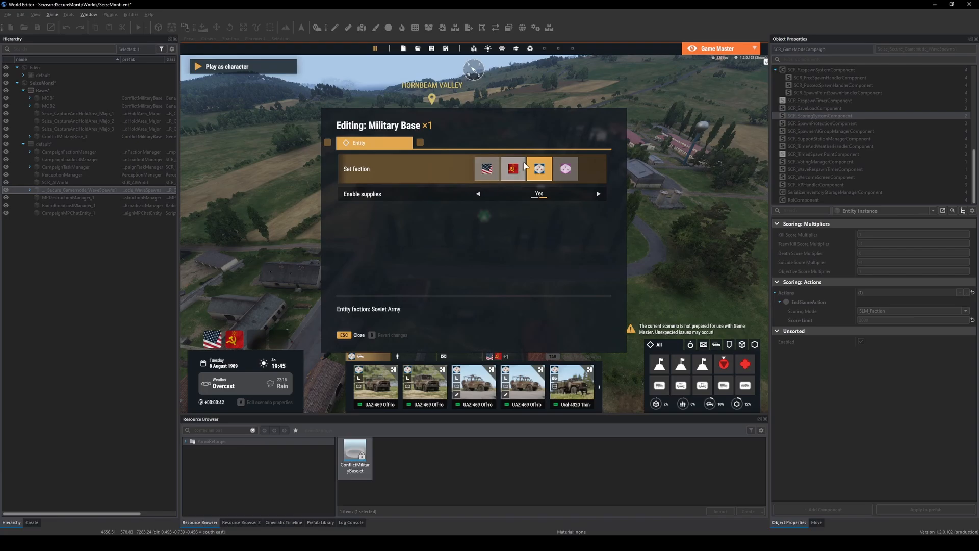
key(Escape)
click(248, 70)
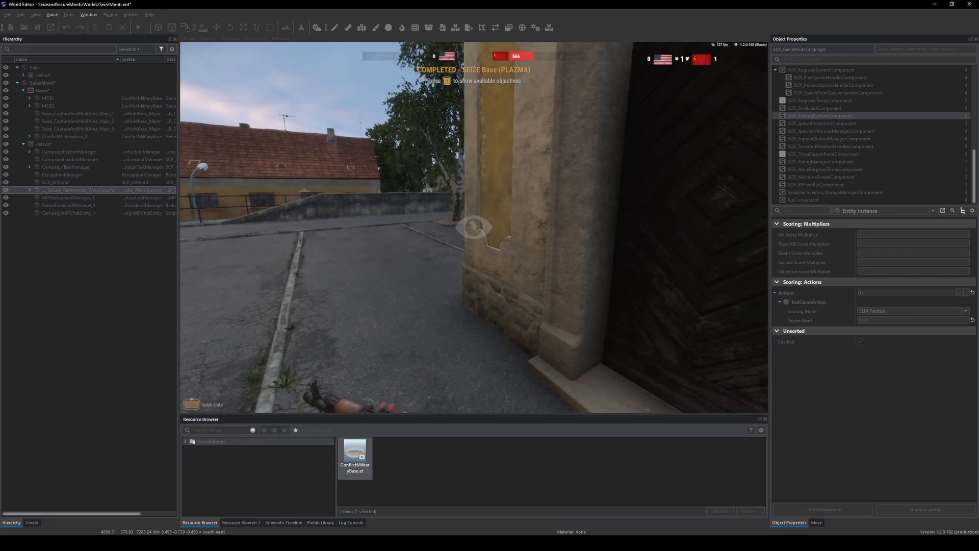
- Walk down the church steps into the Montignac square while checking the faction scores and the victory countdown
key(w)
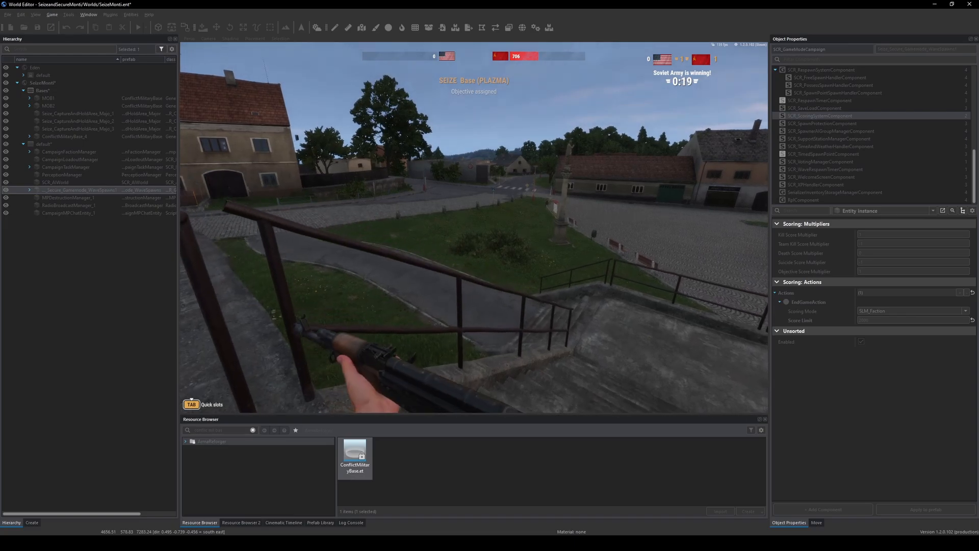
key(w)
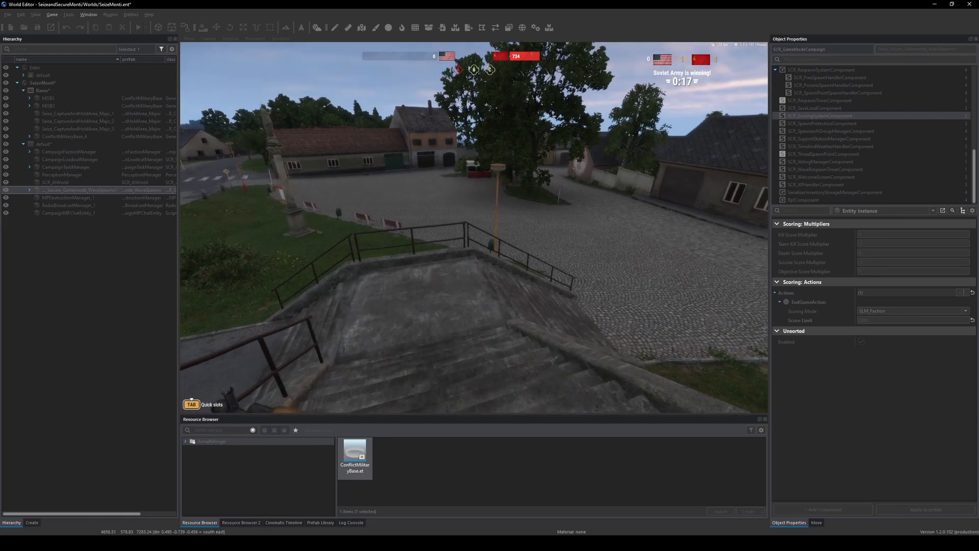
key(w)
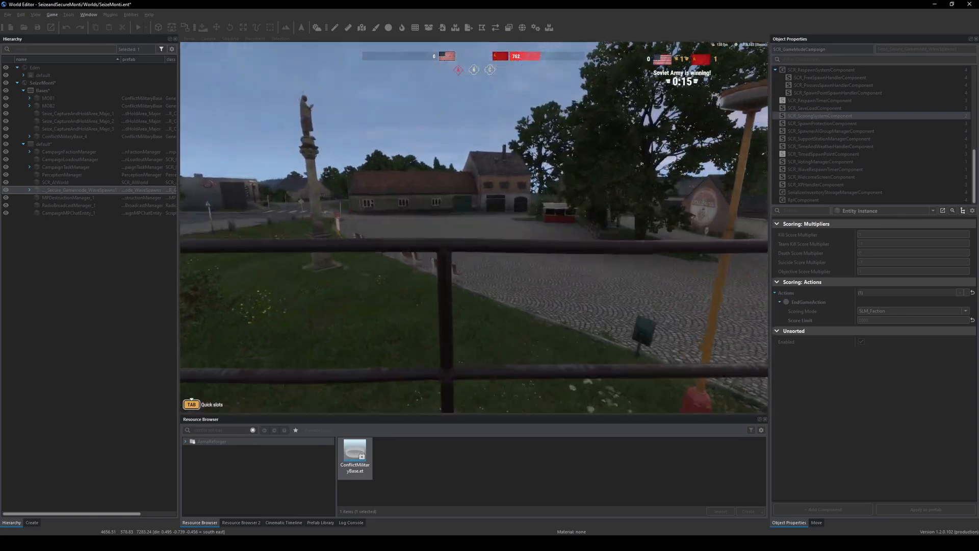
key(w)
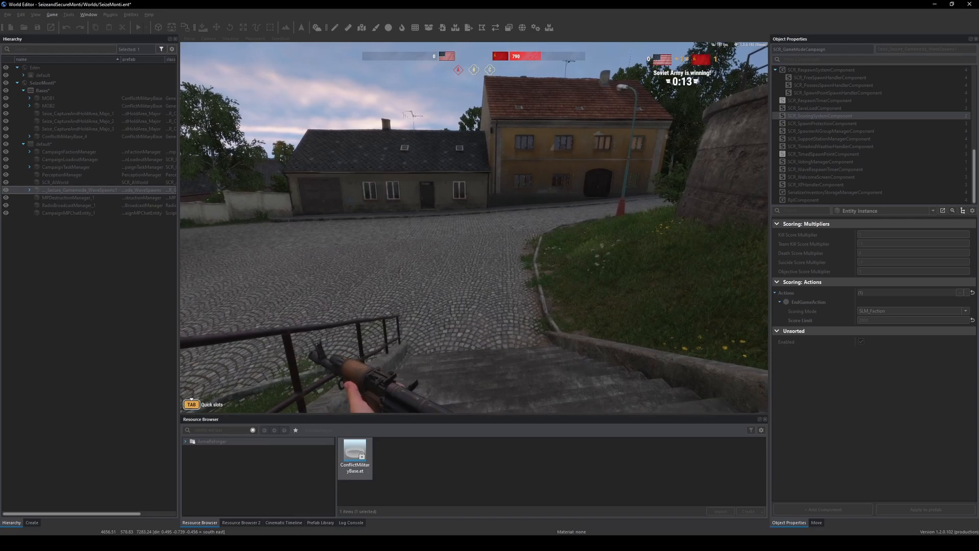
key(w)
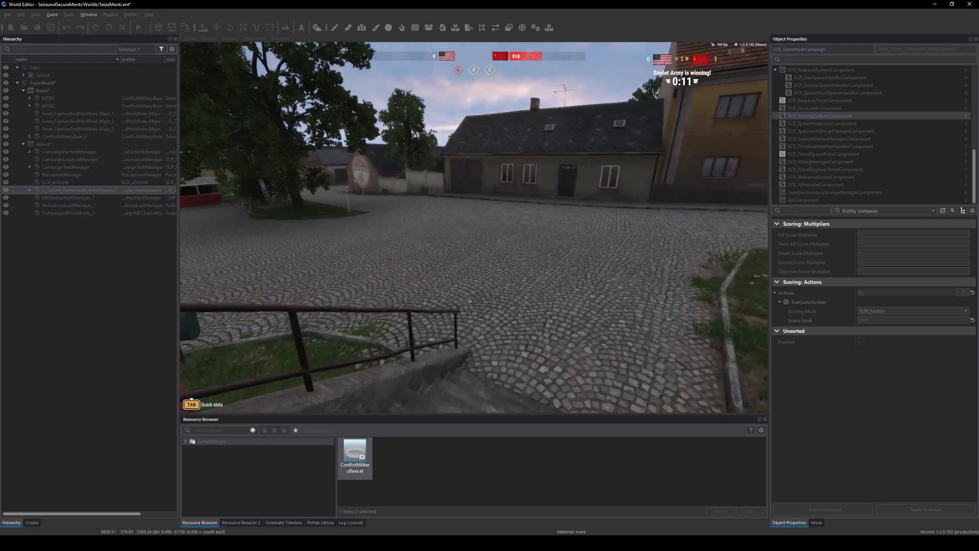
key(w)
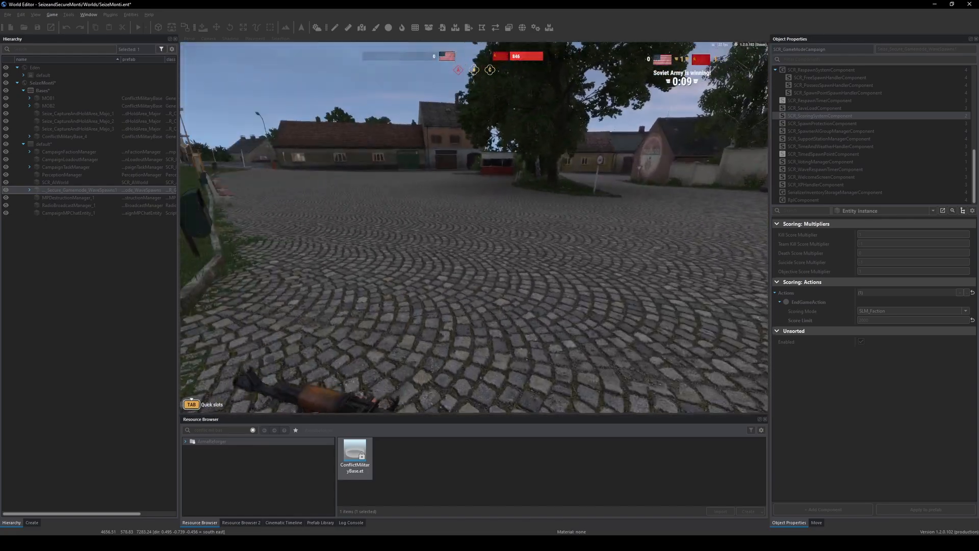
key(w)
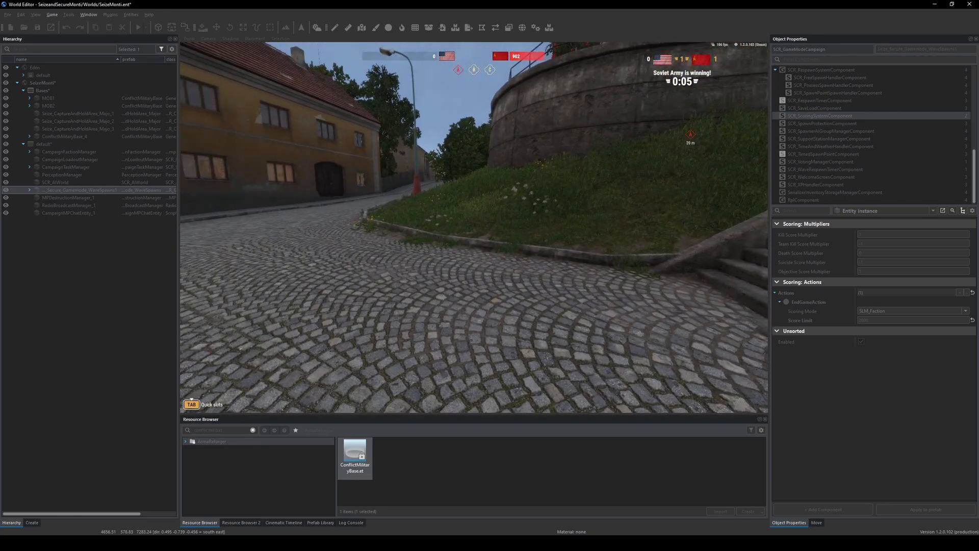
- Use Game Master to set the Military Base's faction to US Army and return to the character
key(y)
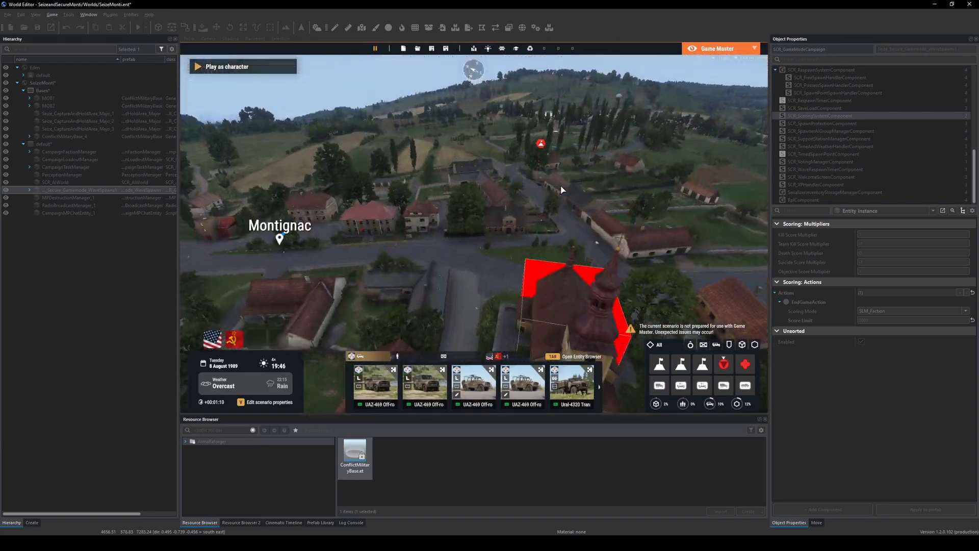
double_click(535, 185)
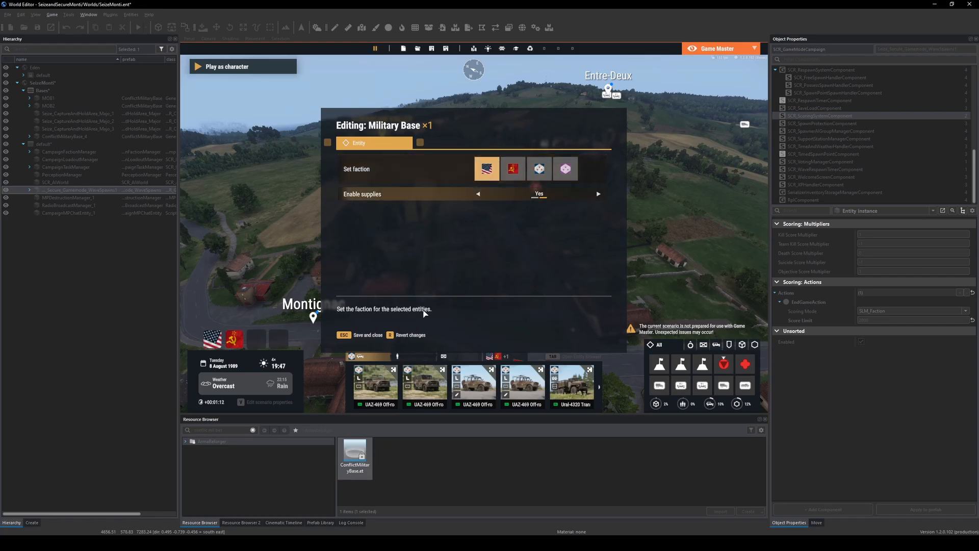
click(366, 335)
key(y)
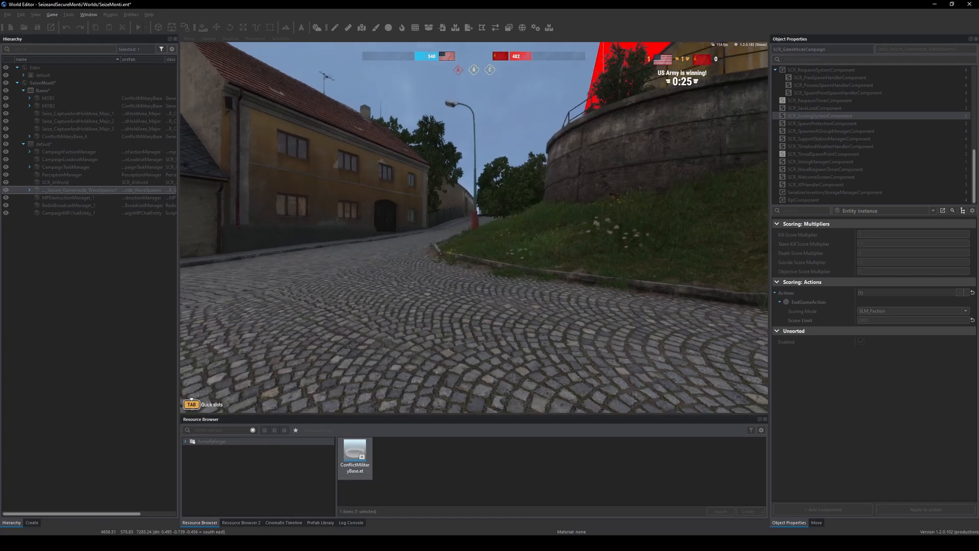
- Walk back up the steps to the church entrance while checking the faction scores and the victory countdown
key(a)
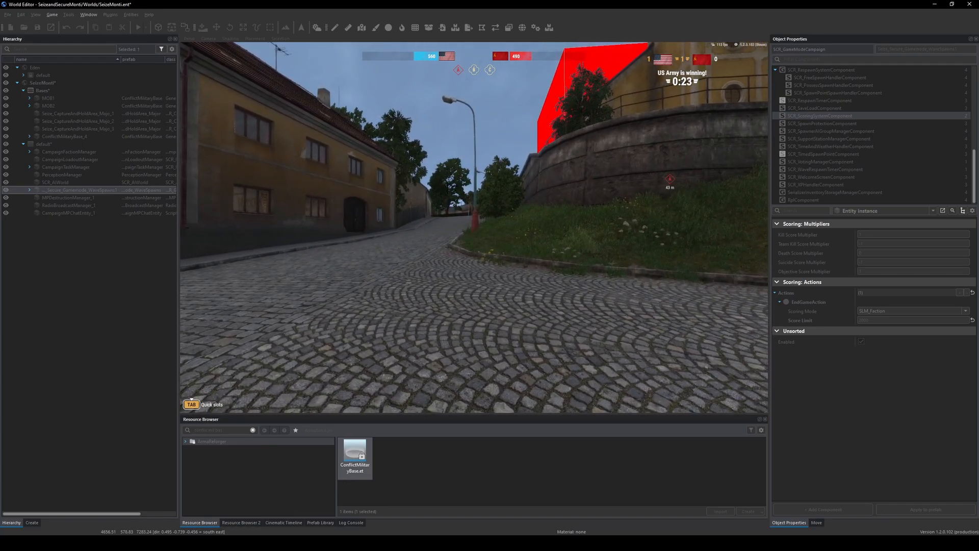
key(w)
key(d)
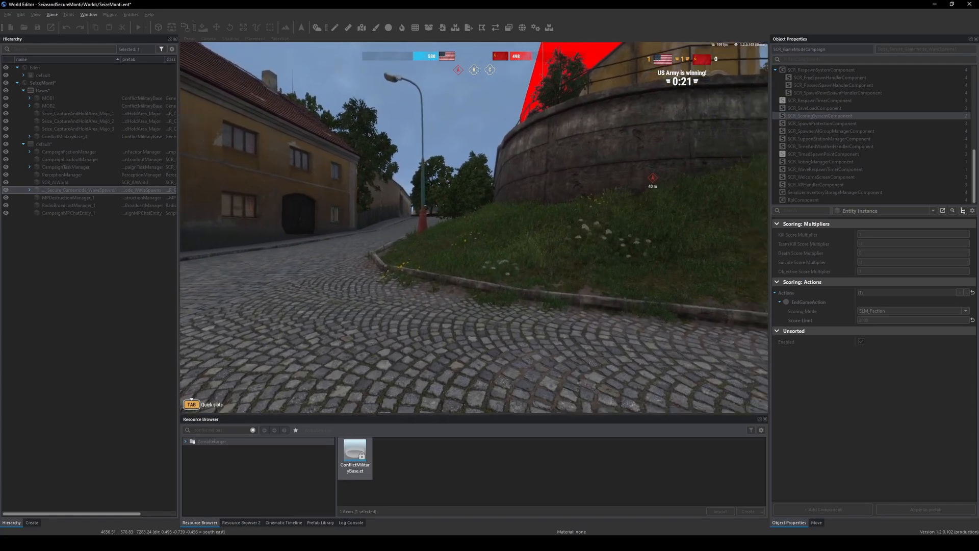
key(w)
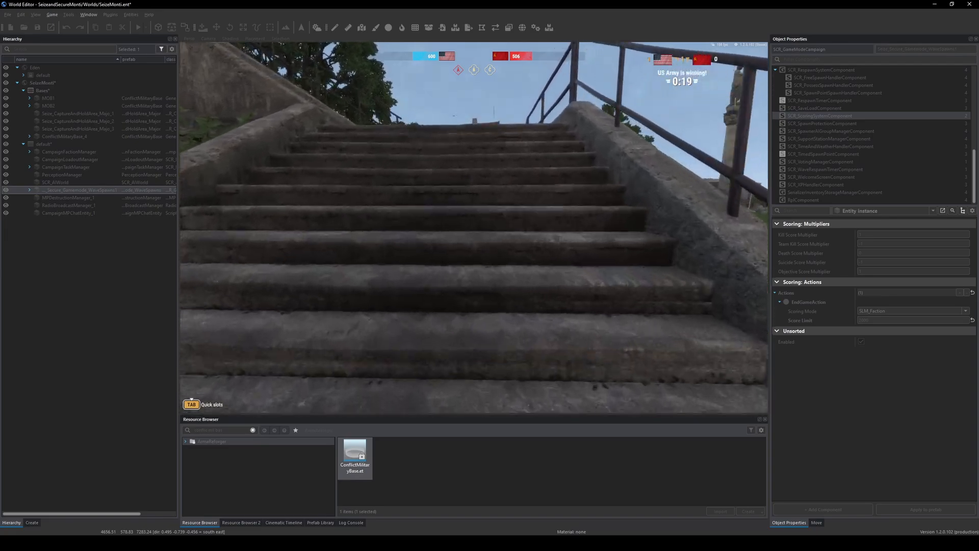
key(w)
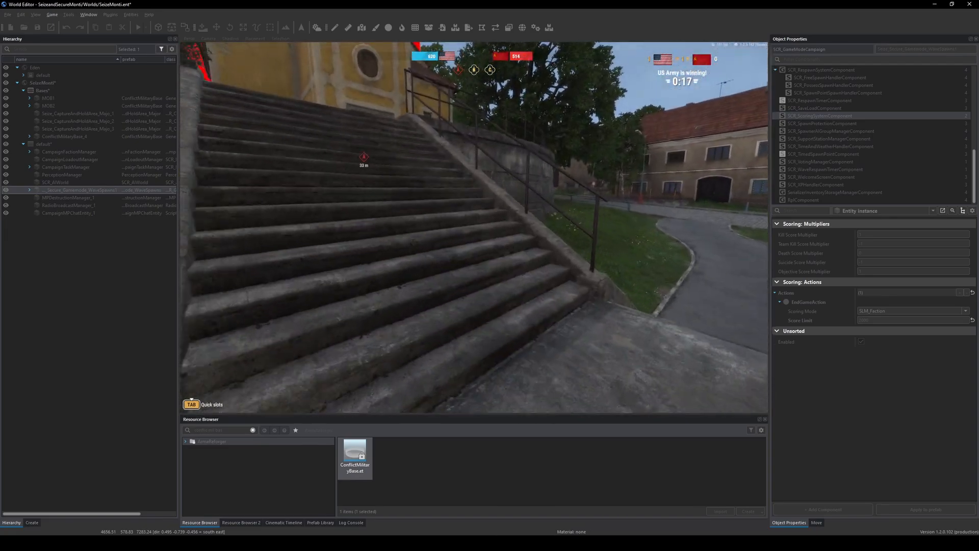
key(w)
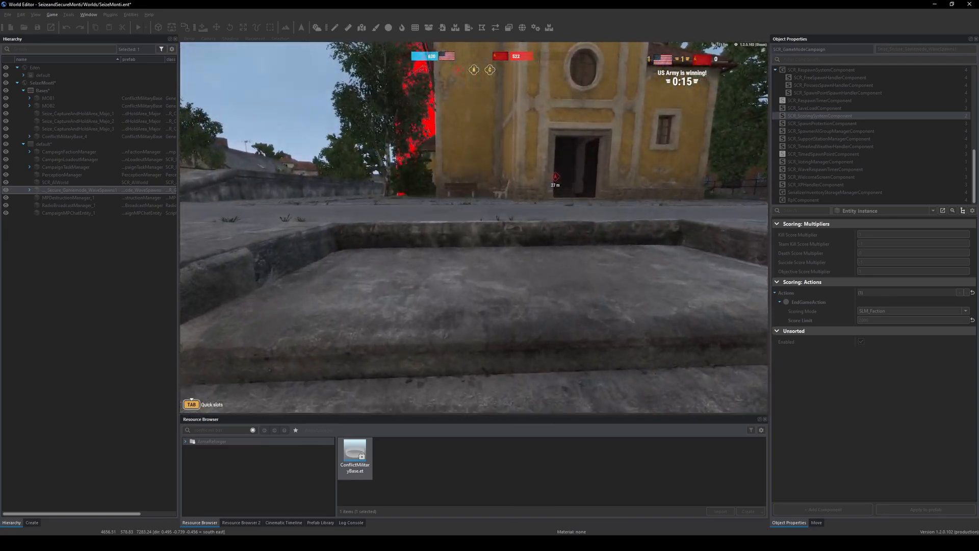
key(w)
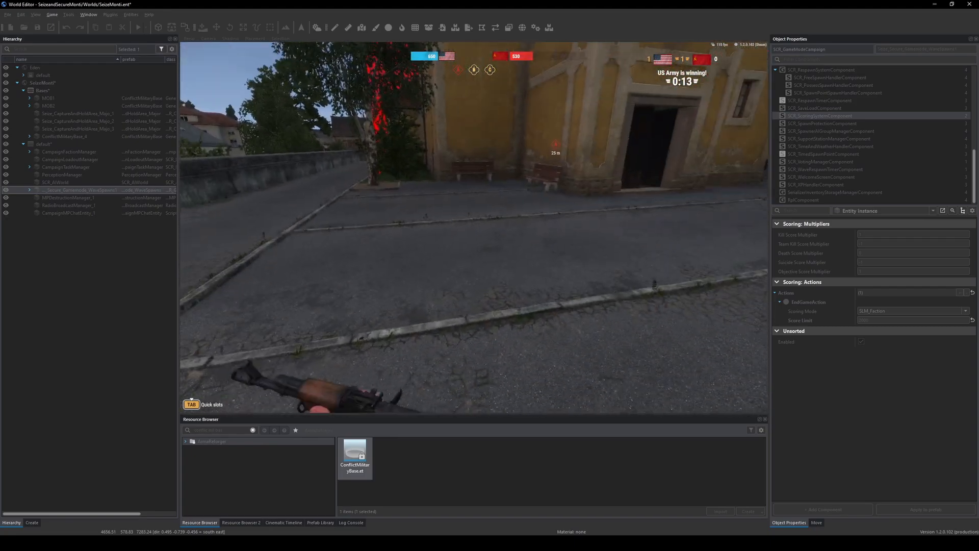
- Use Game Master to relocate to the grey red-roofed building in Montignac and resume play as the character there
key(y)
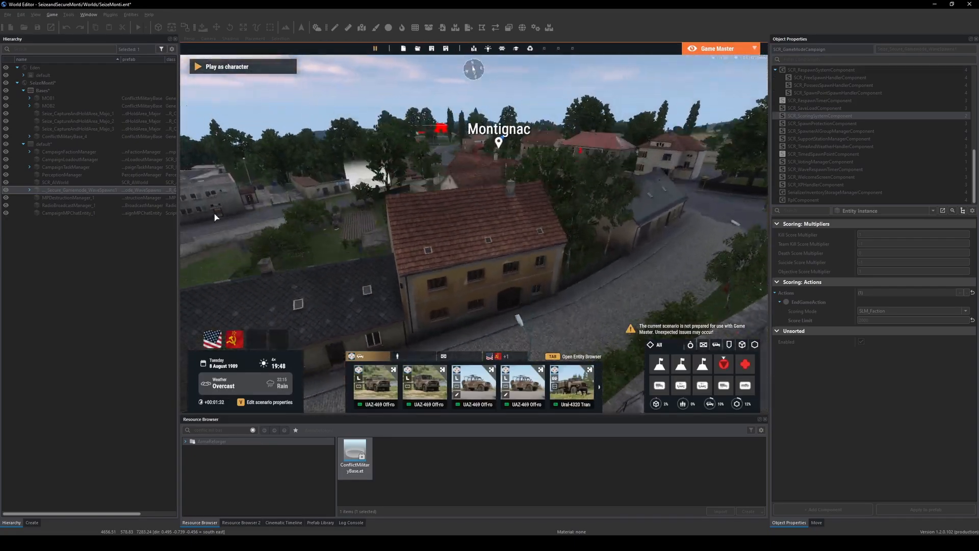
key(w)
right_drag(214, 213, 328, 222)
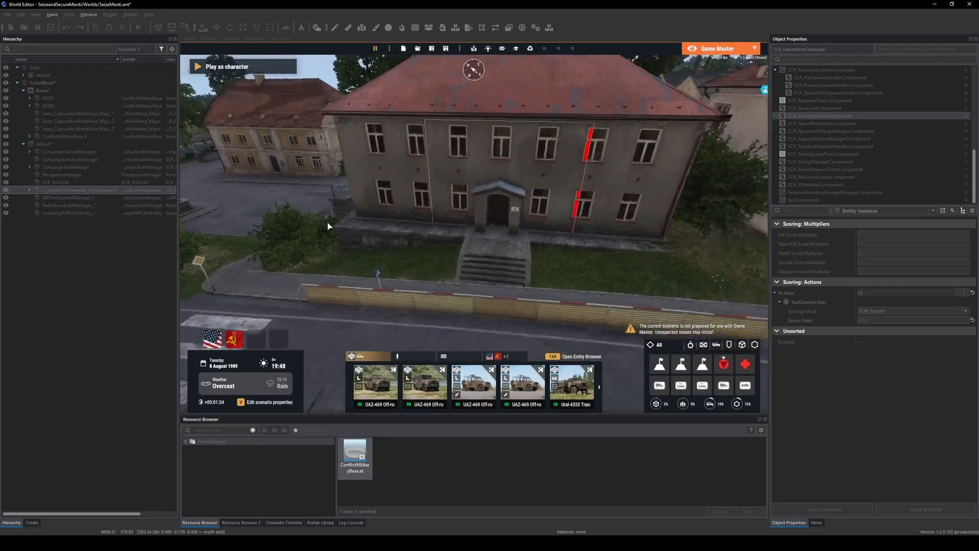
key(w)
click(236, 71)
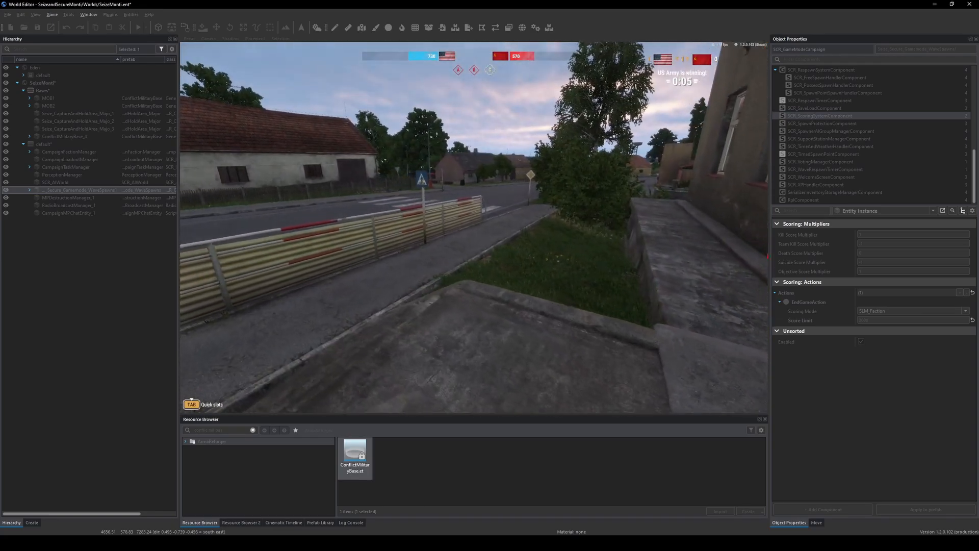
key(w)
- Relocate the character to a grassy spot through Game Master and leave play mode once the match ends
key(y)
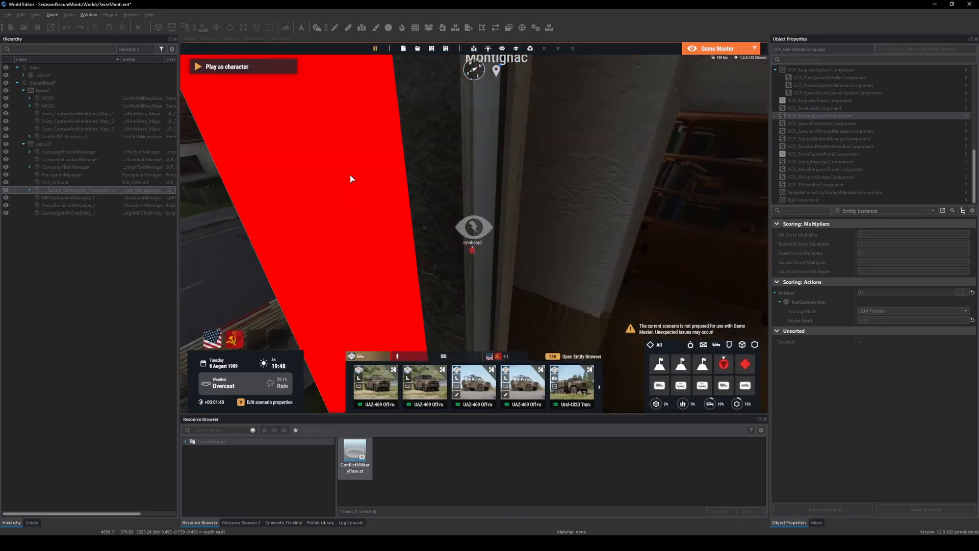
key(q)
right_drag(350, 178, 531, 221)
key(w)
key(w)
click(247, 71)
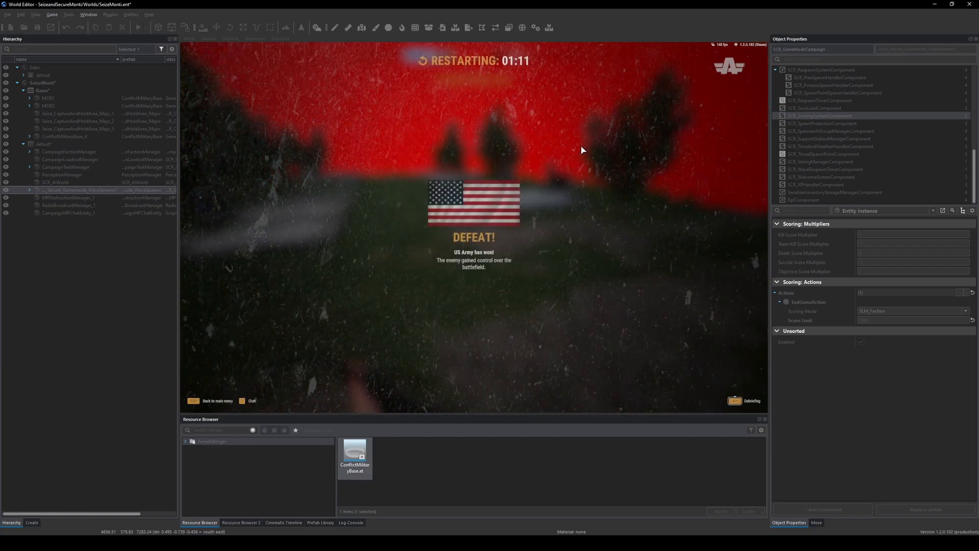
key(Escape)
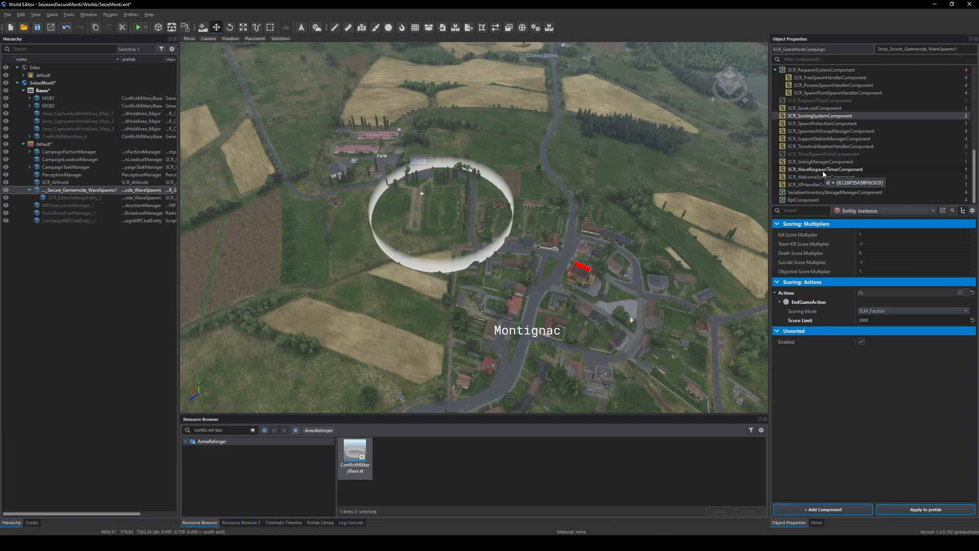
- In the wave-spawn game mode, disable SCR_WaveRespawnTimerComponent and enable SCR_TimedSpawnPointComponent
click(63, 136)
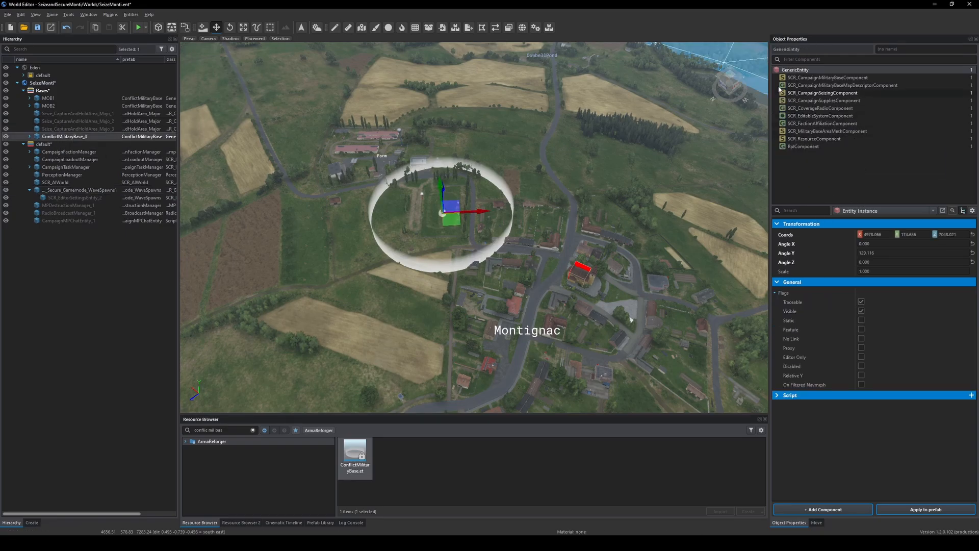
click(76, 190)
scroll(809, 168, down, 4)
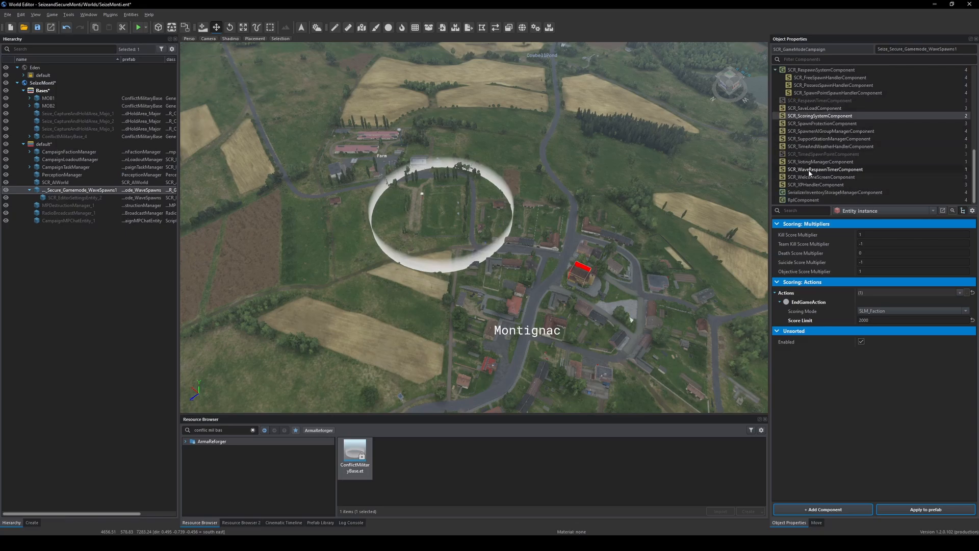
click(807, 170)
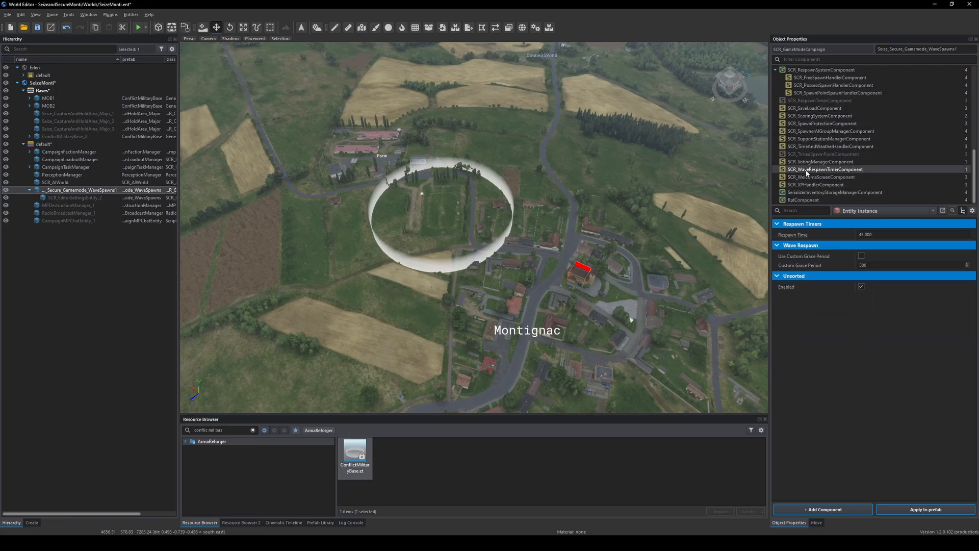
click(861, 286)
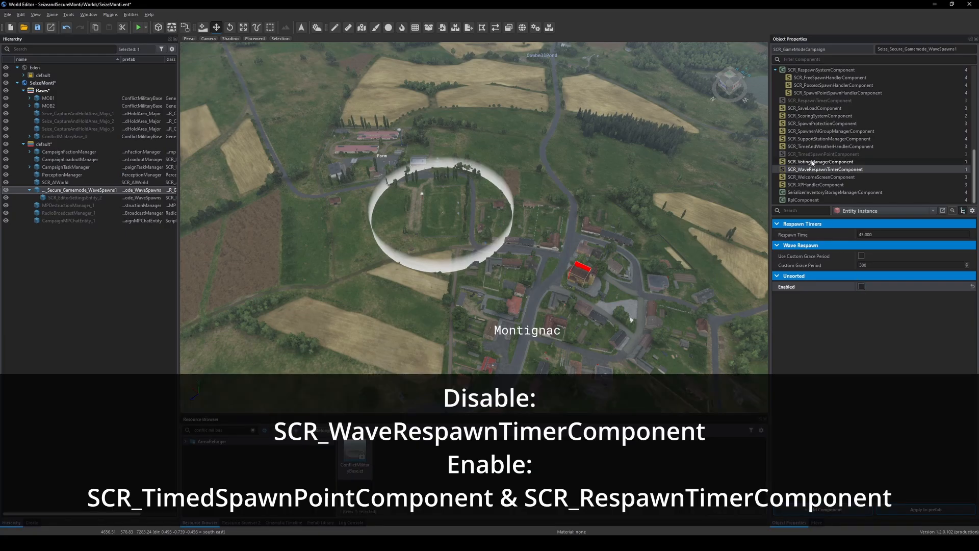
click(815, 155)
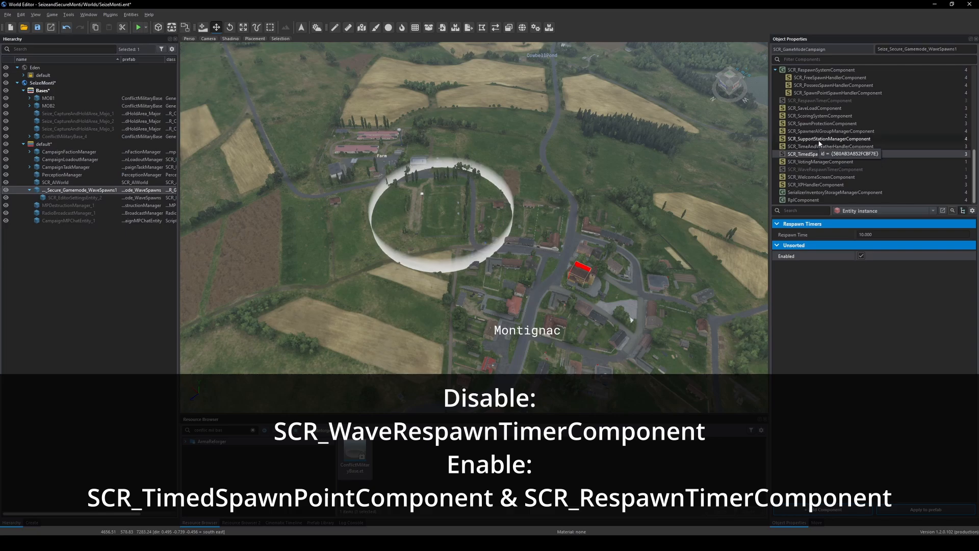
- Keep SCR_TimedSpawnPointComponent enabled and also enable SCR_RespawnTimerComponent in the wave-spawn game mode
click(860, 256)
click(861, 258)
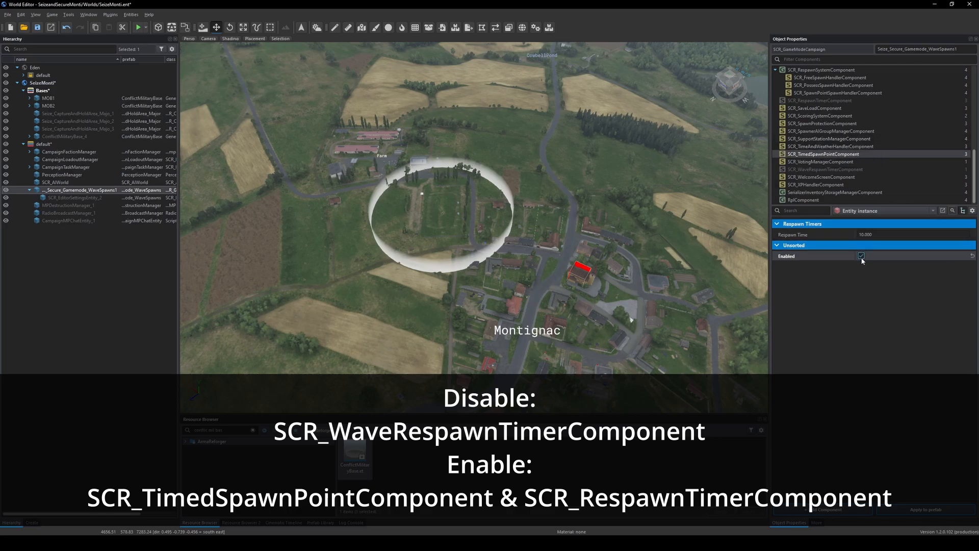
click(812, 102)
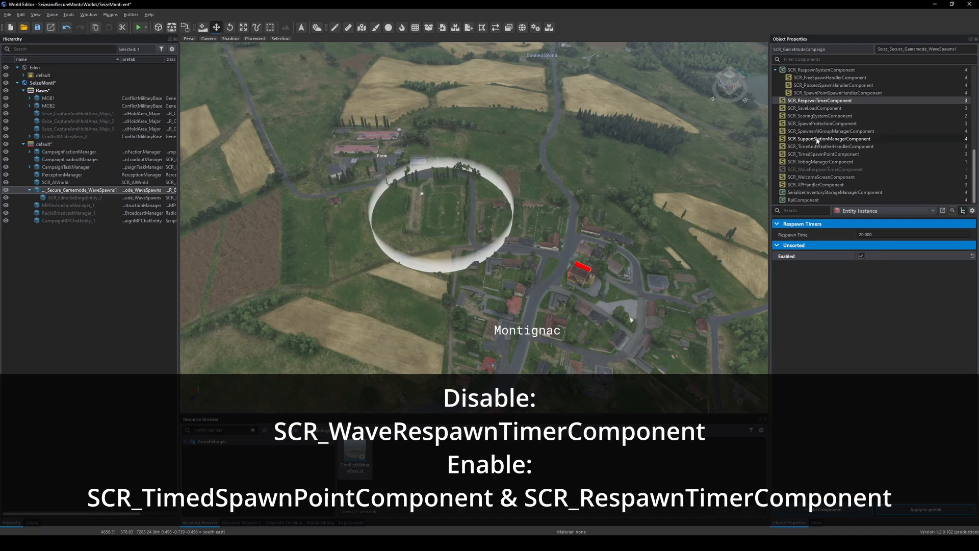
scroll(817, 141, up, 6)
scroll(816, 141, down, 6)
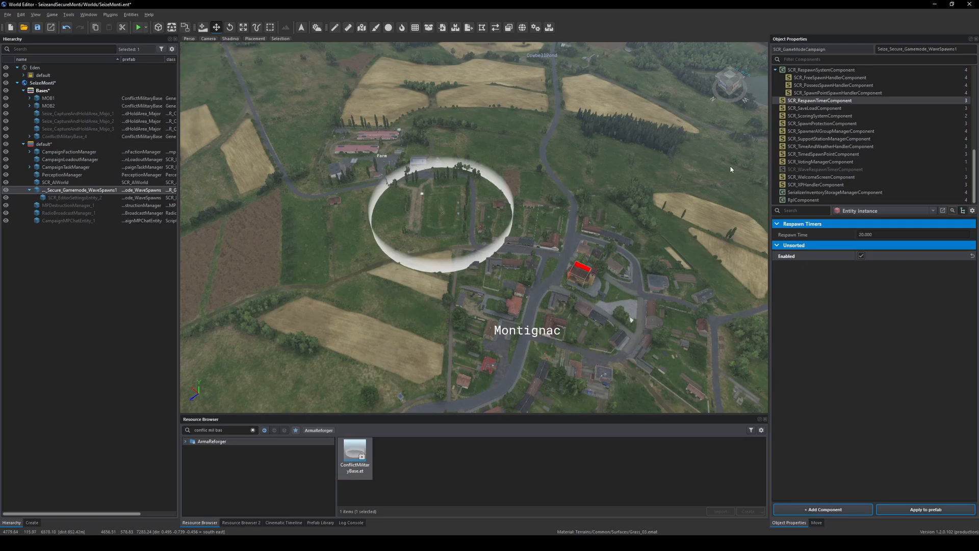
- Enable Show Battle Prep Timer in the root SCR_GameModeCampaign Seize & Secure settings and save the world
scroll(826, 127, up, 6)
click(815, 77)
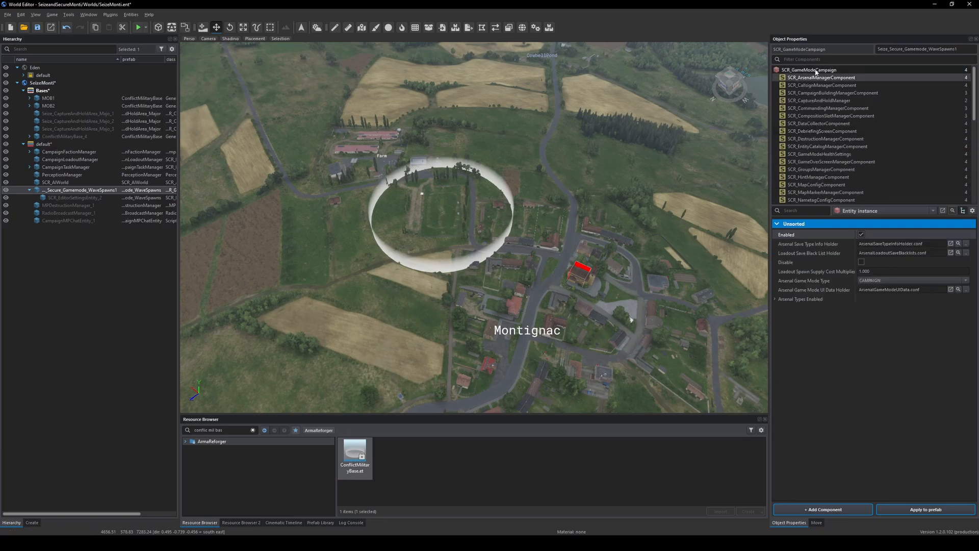
click(811, 70)
scroll(867, 332, down, 5)
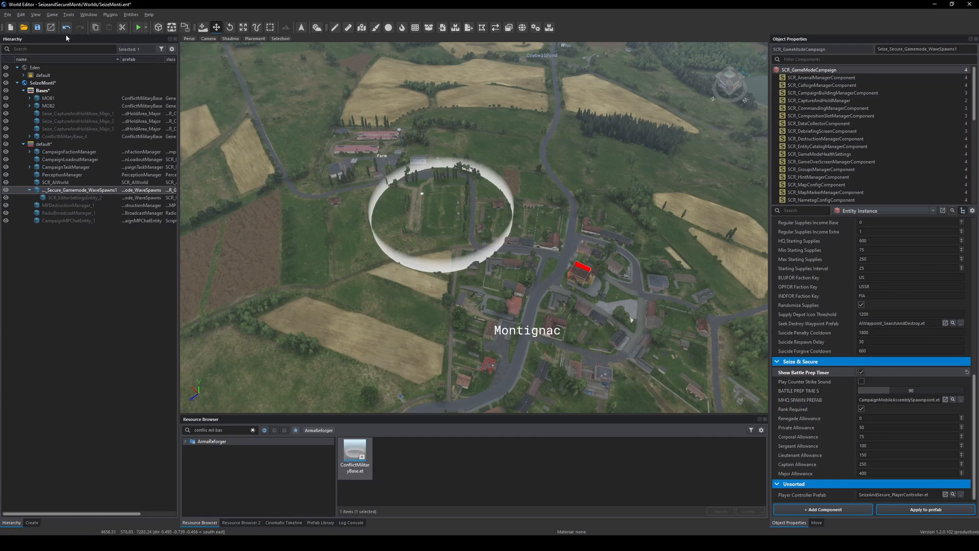
key(ctrl+s)
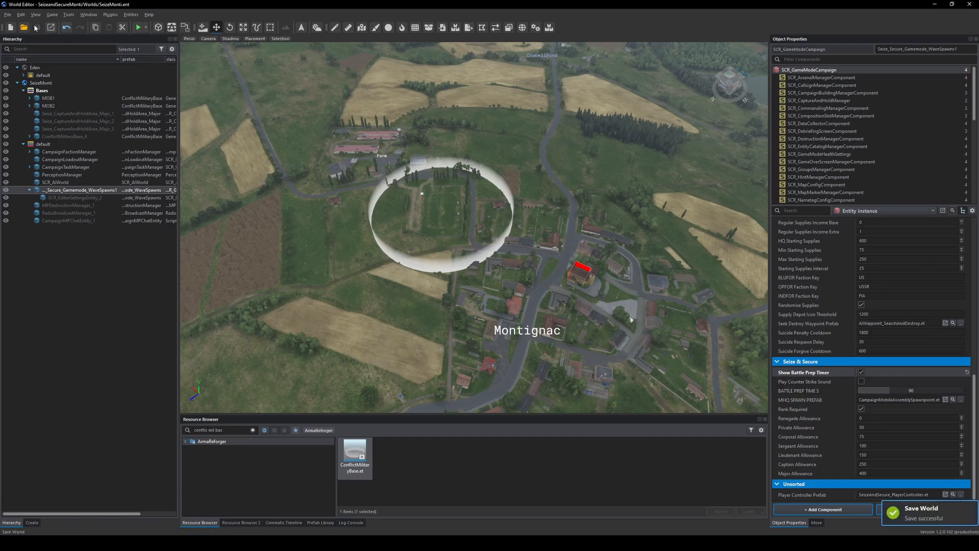
- Start a play test of the world and deploy as a US Army soldier
key(F5)
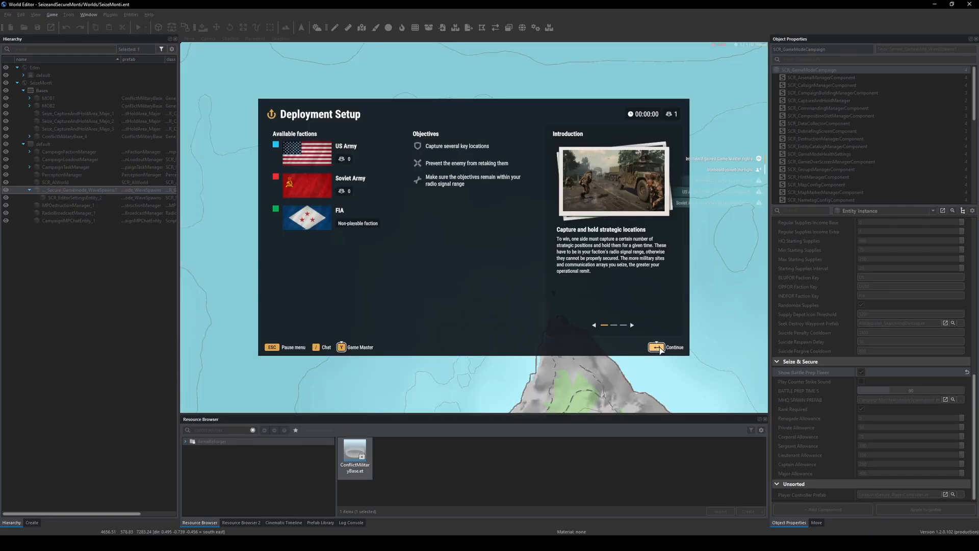
click(656, 347)
click(334, 152)
click(528, 246)
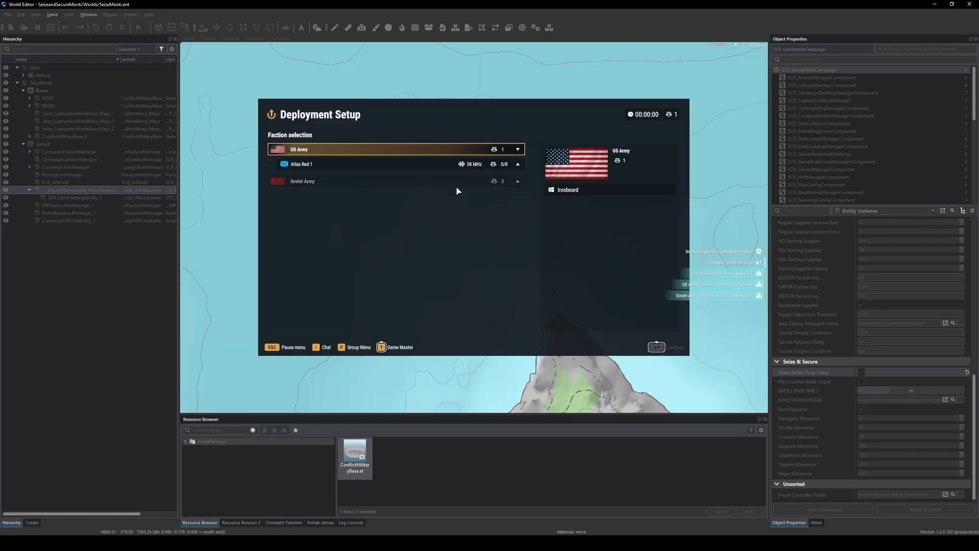
click(655, 346)
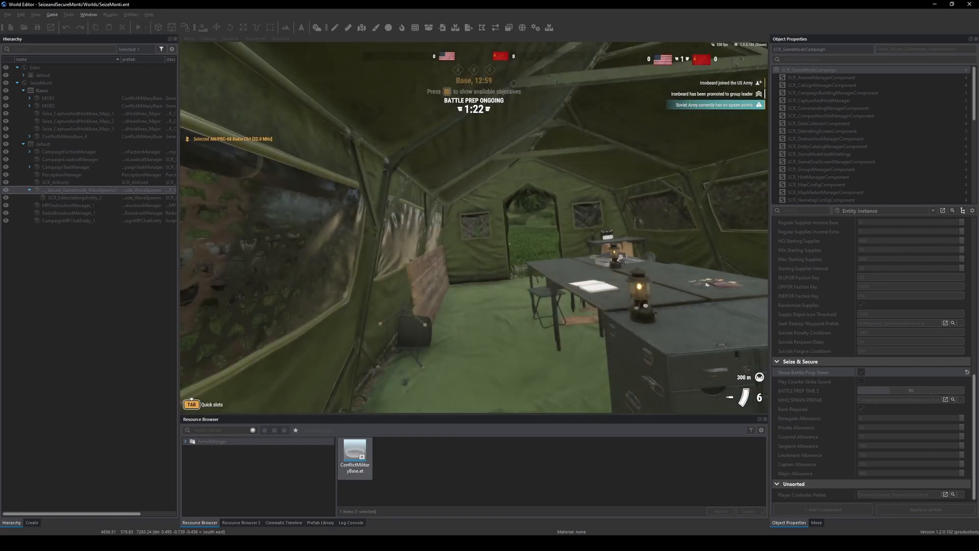
- Walk out of the command post tent and get into the driver's seat of the Humvee by the flag
key(w)
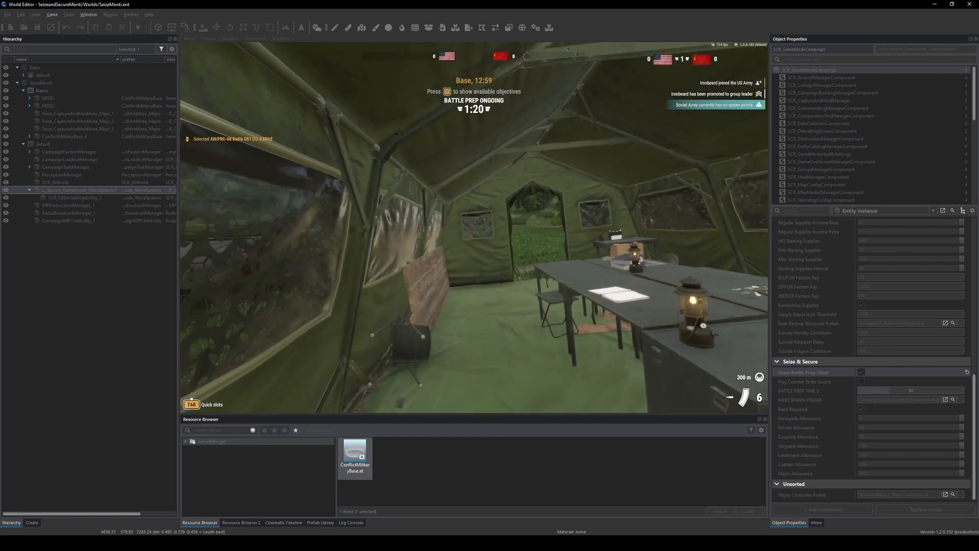
key(w)
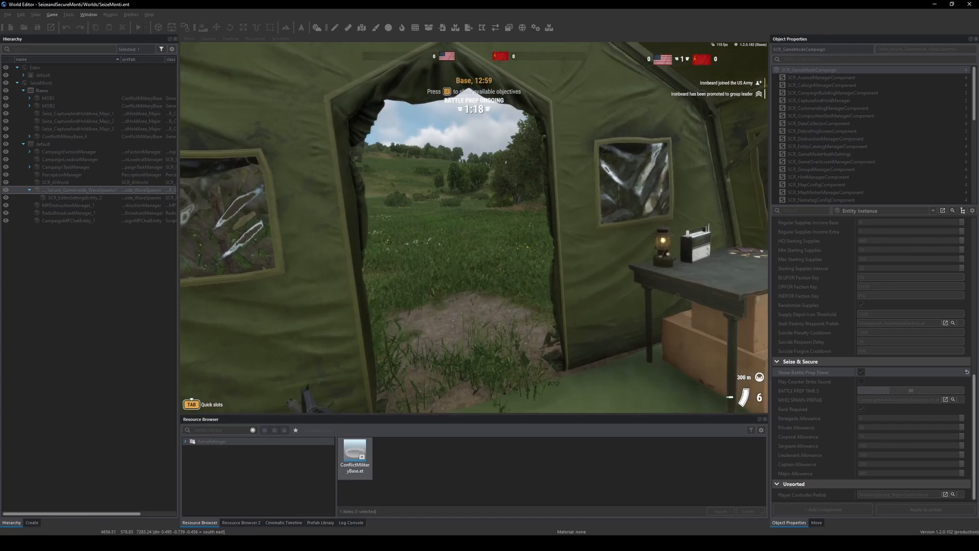
key(j)
key(Escape)
key(w)
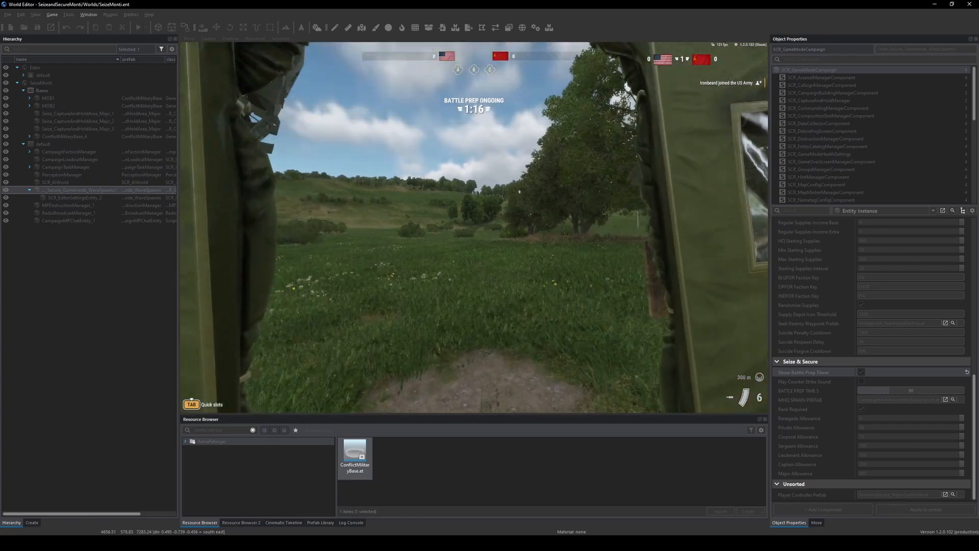
key(w)
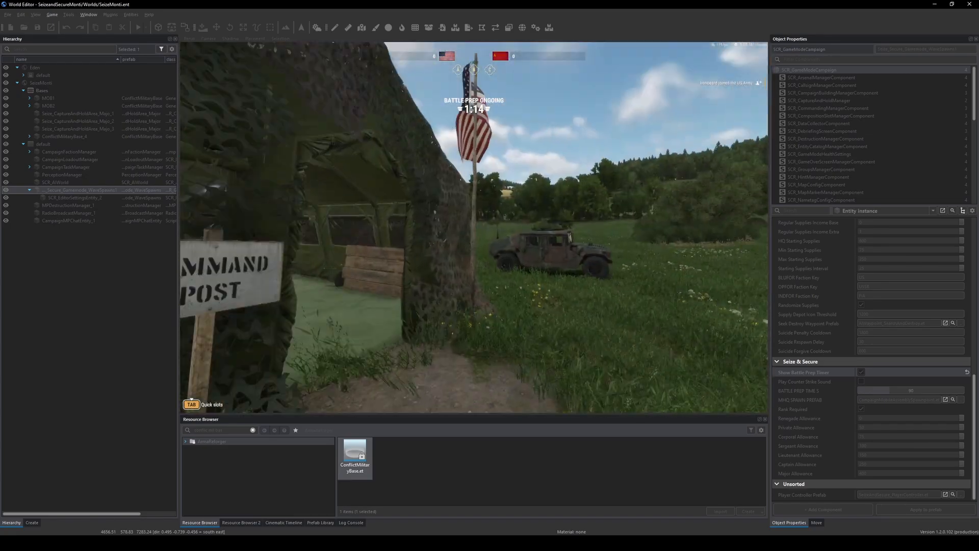
key(w)
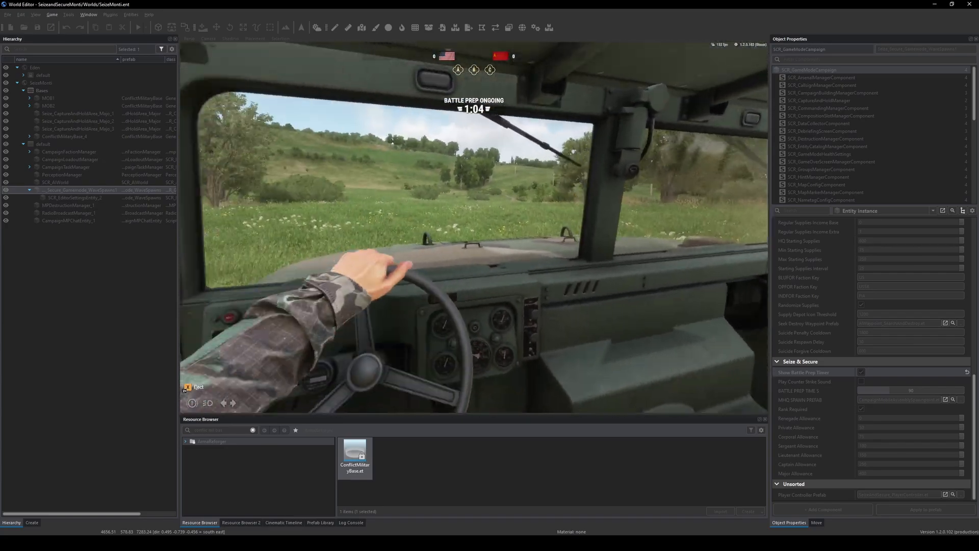
- Drive the Humvee away from the base during battle prep to test the restriction and respawn timer, and leave play mode
key(d)
key(d)
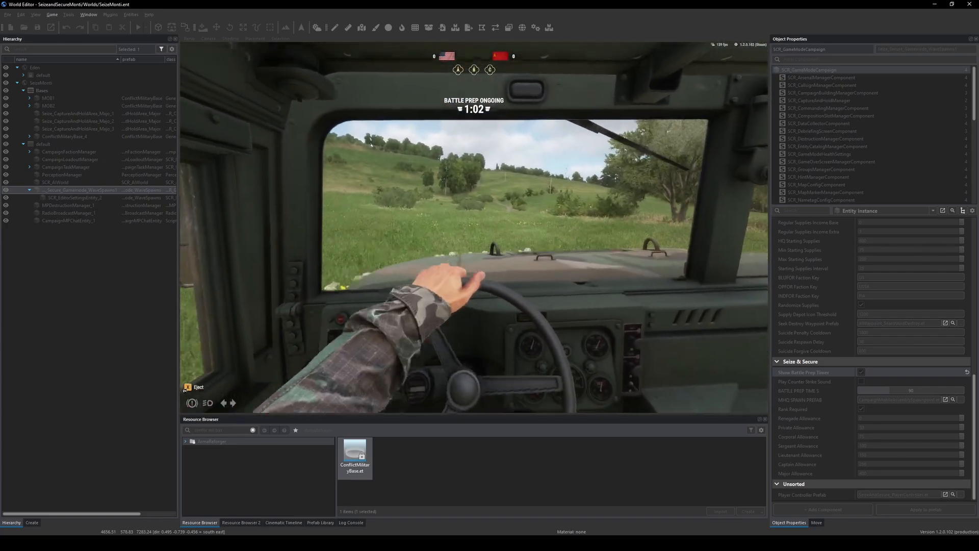
key(w)
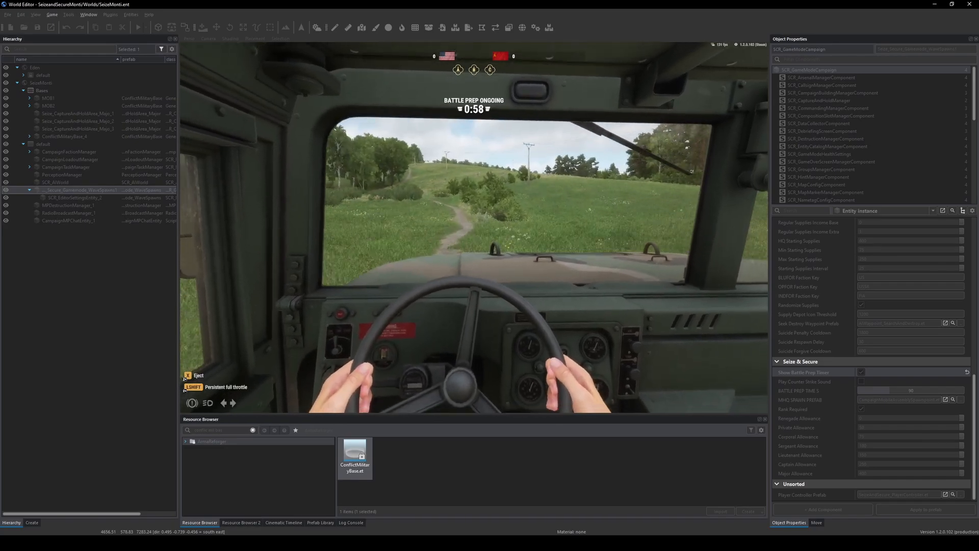
key(a)
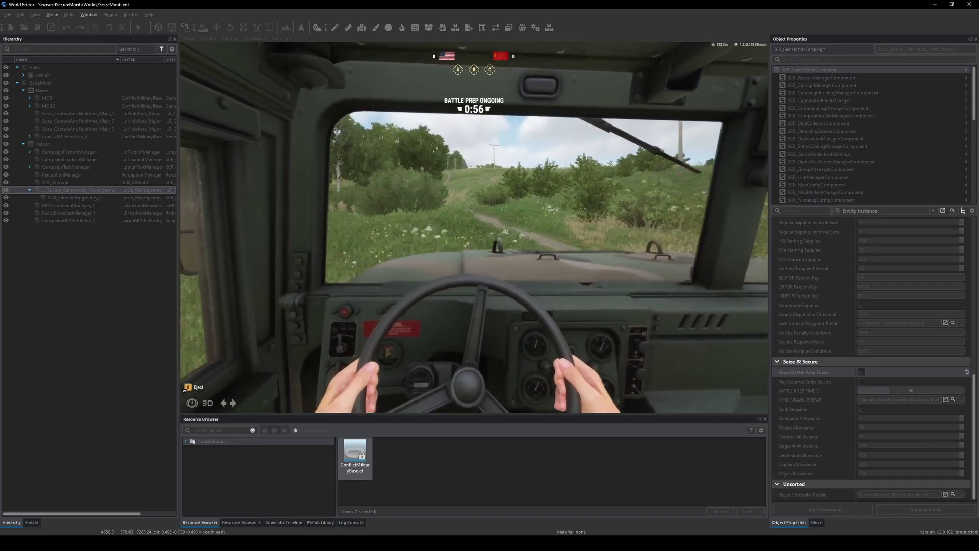
key(d)
key(w)
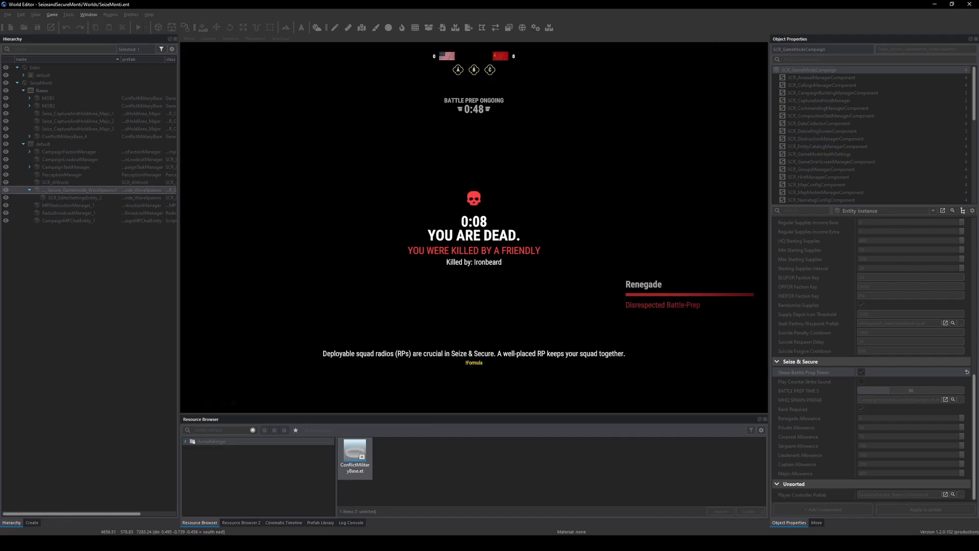
key(Escape)
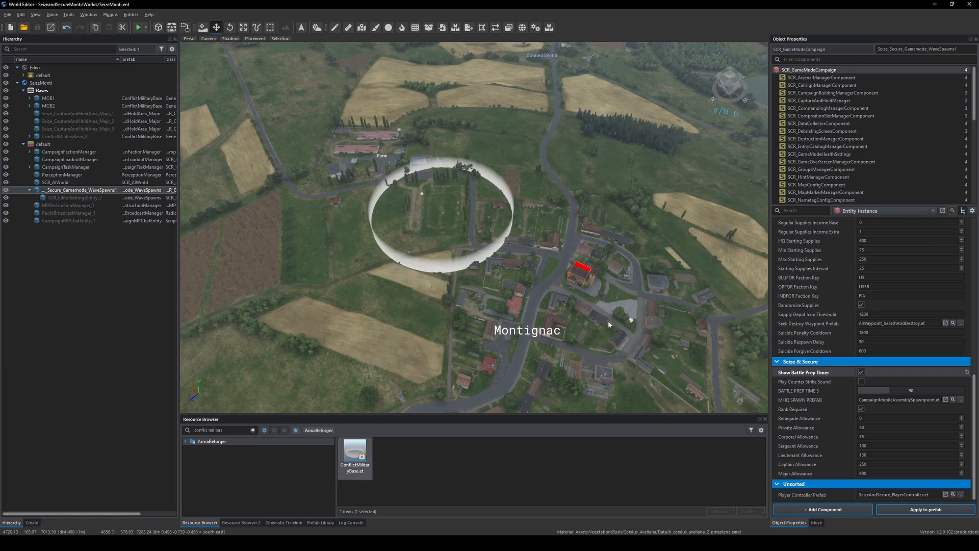
- Switch to Enfusion Workbench, open the SeizeandSecureMonti Missions folder, and check the world assigned in SeizeMonti.conf
mouse_move(375, 523)
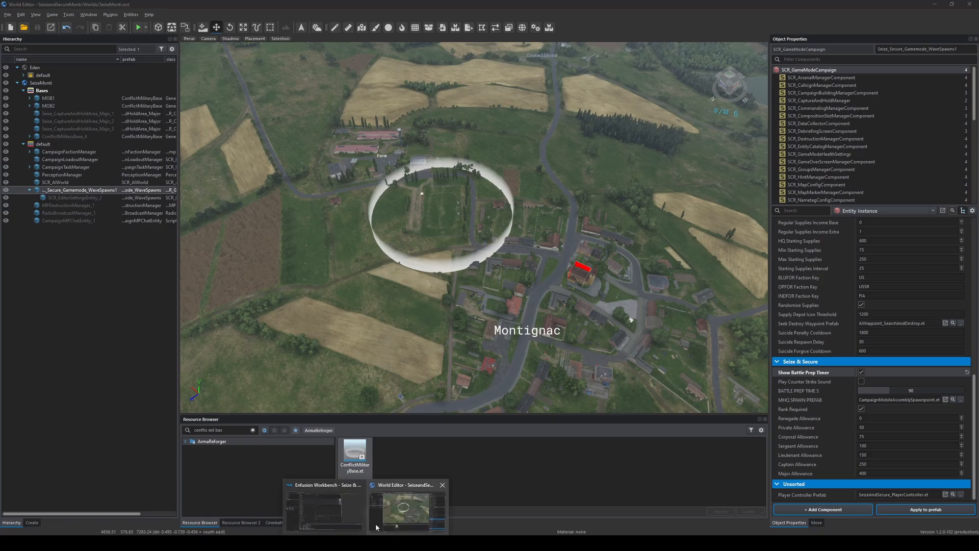
click(317, 505)
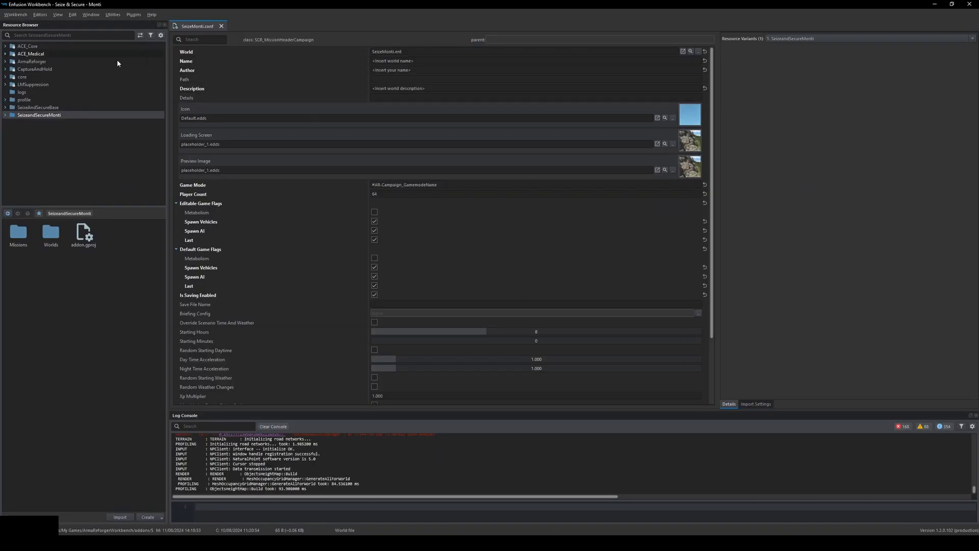
click(14, 124)
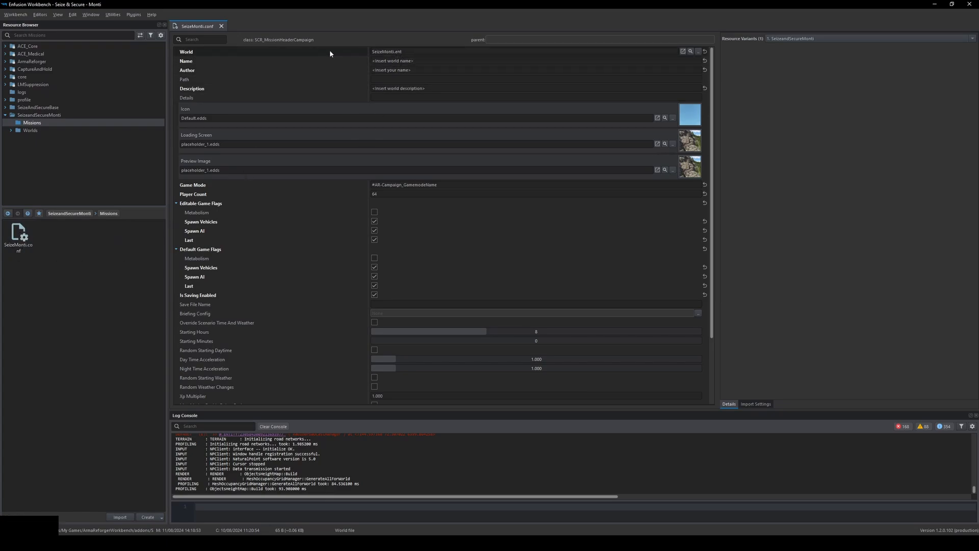
click(413, 49)
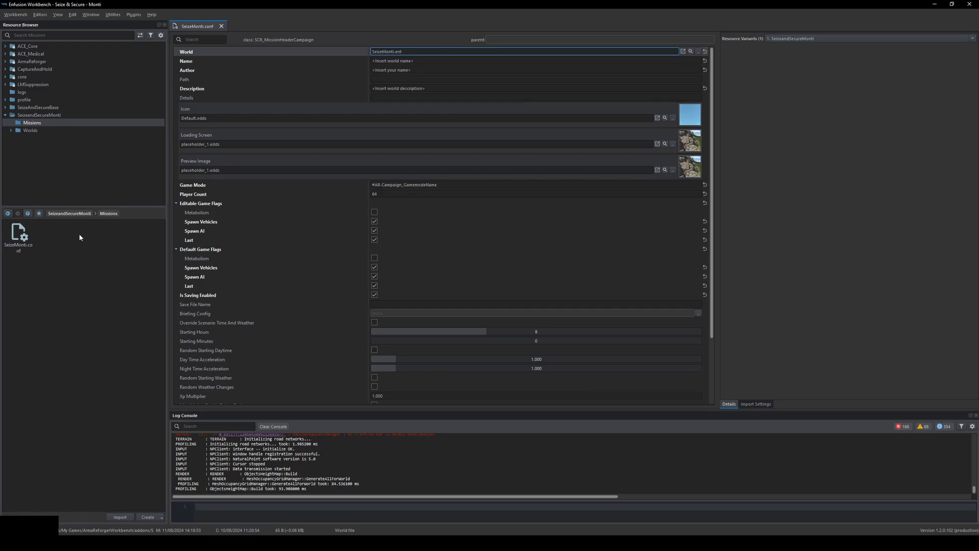
click(697, 52)
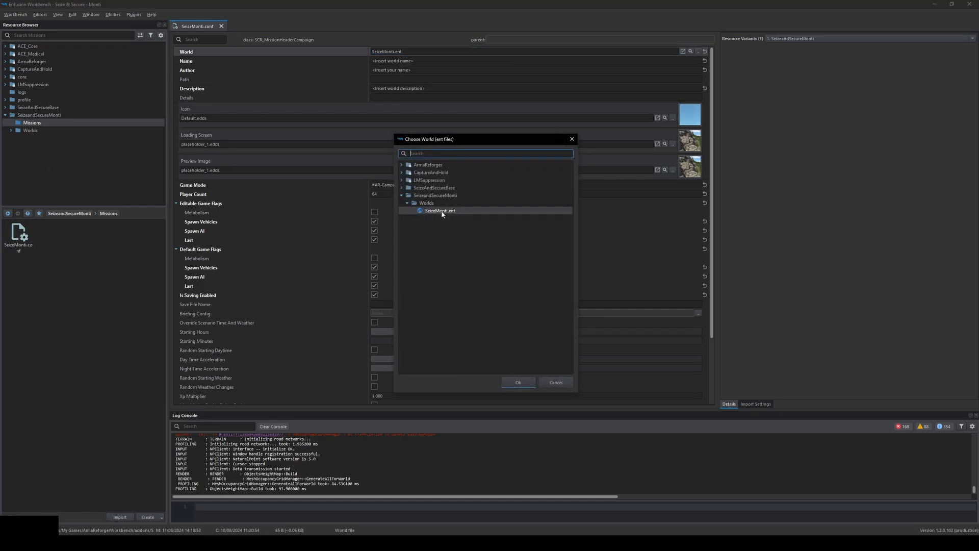
click(543, 378)
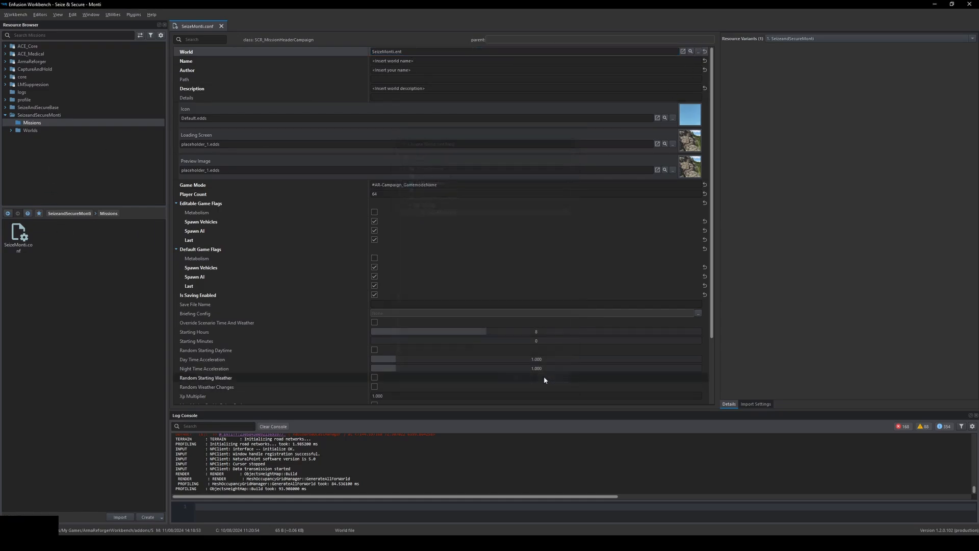
- Set the mission header's Name to "Seize & Secure: Monti"
double_click(386, 61)
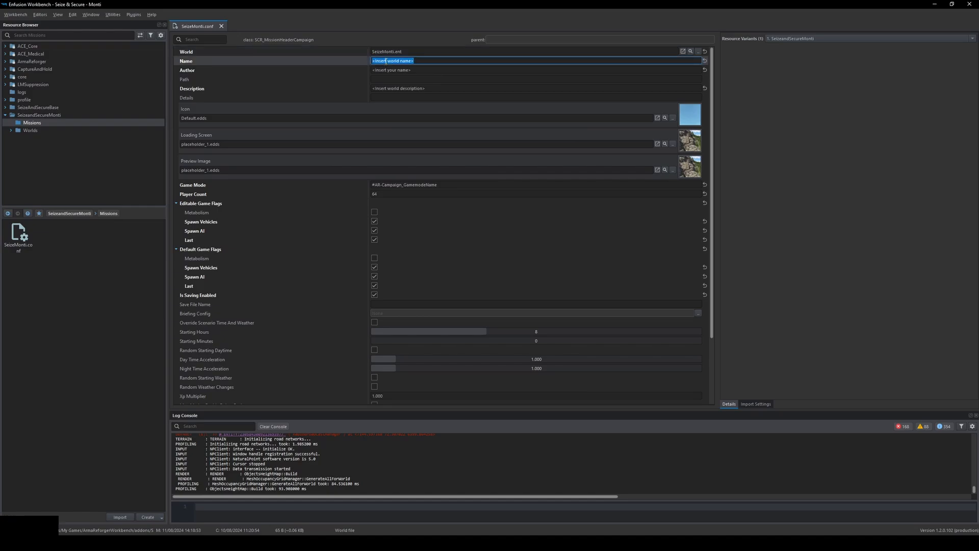
text(Seize & Secure)
text(: Monti)
key(Tab)
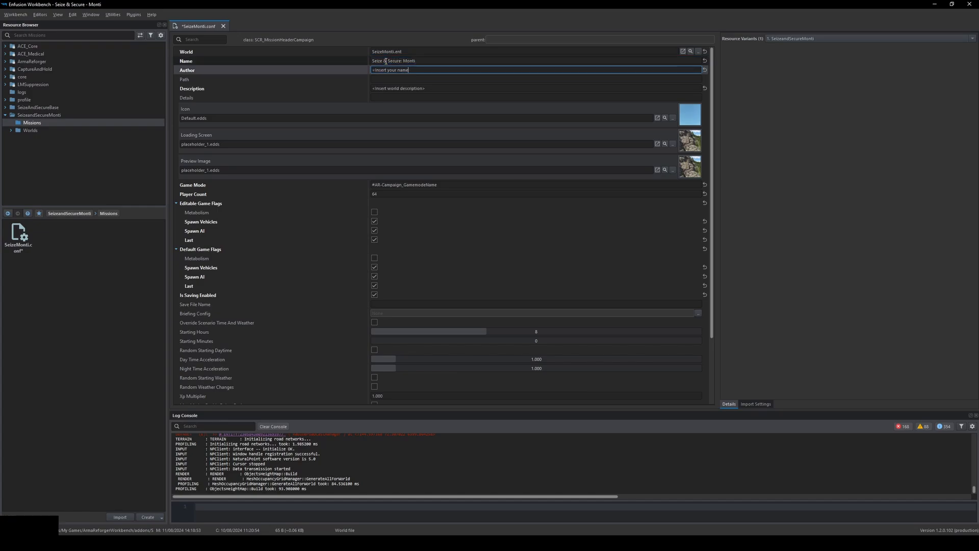
- Replace the placeholder in the mission header's Author field with the author's name
key(ctrl+BackSpace)
key(ctrl+BackSpace)
key(ctrl+BackSpace)
key(Tab)
key(Tab)
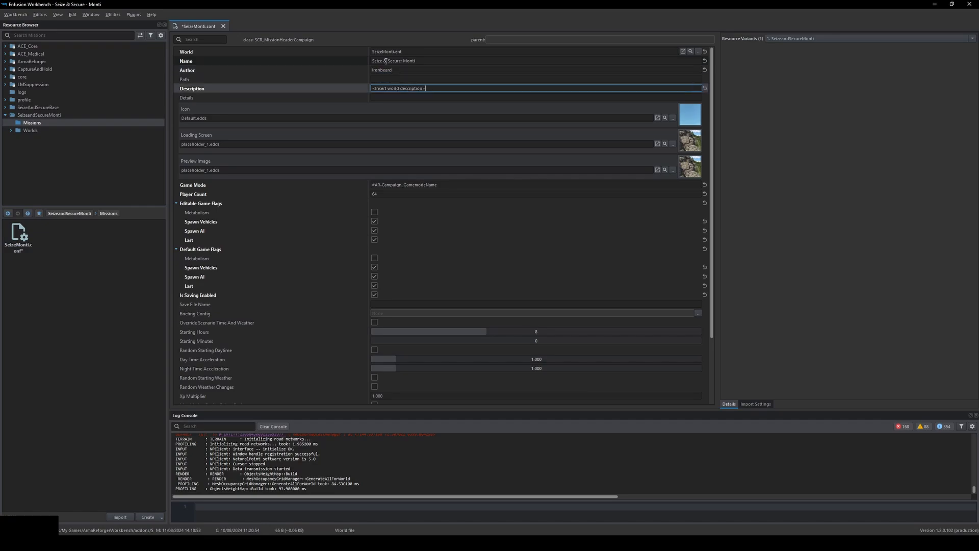
- Set the mission header's Description to "This is a mission" and save SeizeMonti.conf
key(BackSpace)
key(BackSpace)
key(BackSpace)
key(BackSpace)
key(BackSpace)
key(BackSpace)
key(BackSpace)
key(BackSpace)
key(BackSpace)
key(BackSpace)
key(BackSpace)
key(BackSpace)
key(BackSpace)
key(BackSpace)
key(BackSpace)
key(BackSpace)
key(BackSpace)
key(BackSpace)
key(BackSpace)
key(BackSpace)
text(This is a mission)
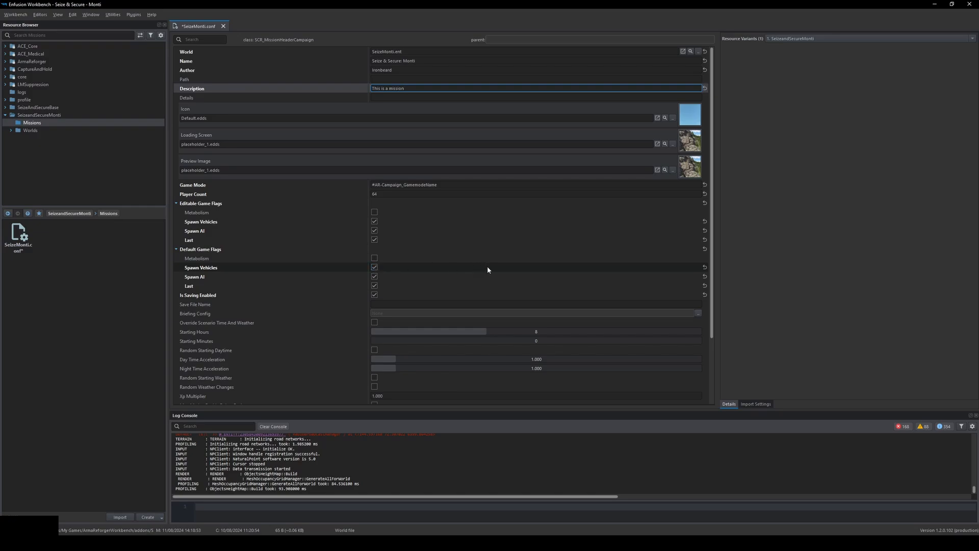
scroll(487, 270, down, 3)
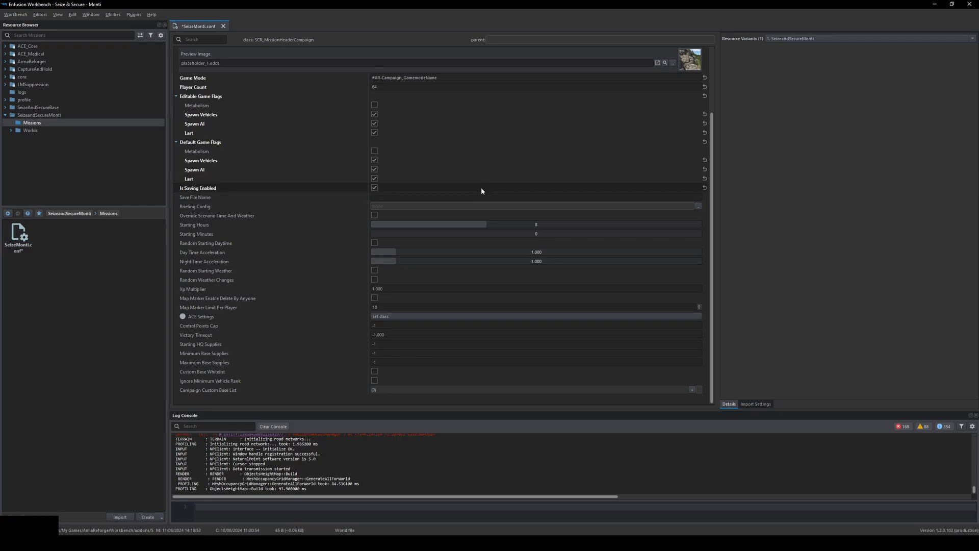
scroll(493, 183, up, 3)
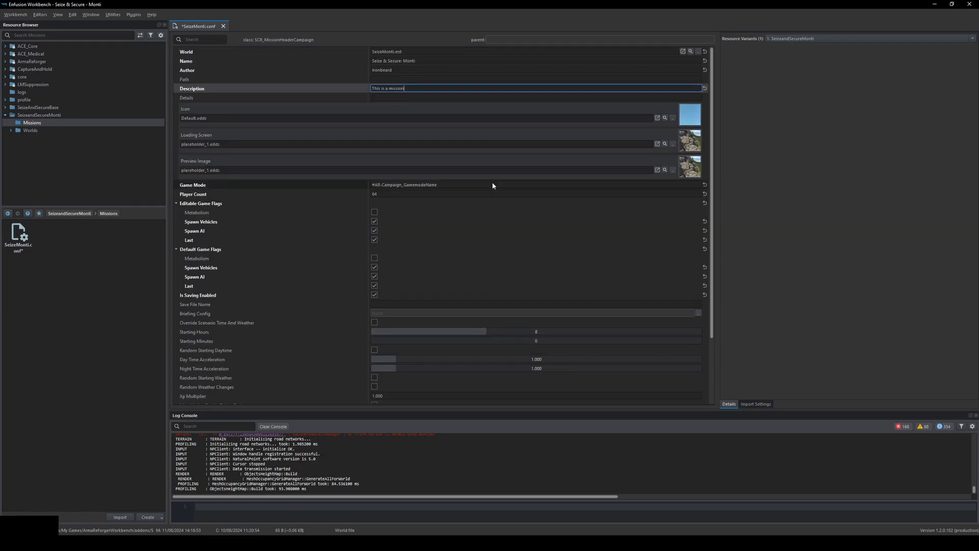
key(ctrl+s)
- Open the Publish to Workshop form, review its preview image, category, tags, visibility, summary and description fields, and close it without publishing
click(15, 14)
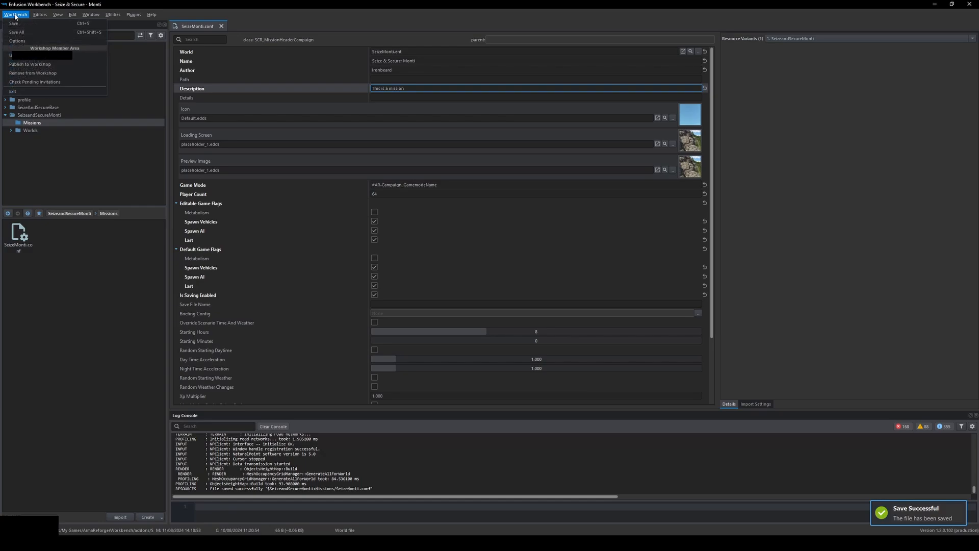
click(30, 65)
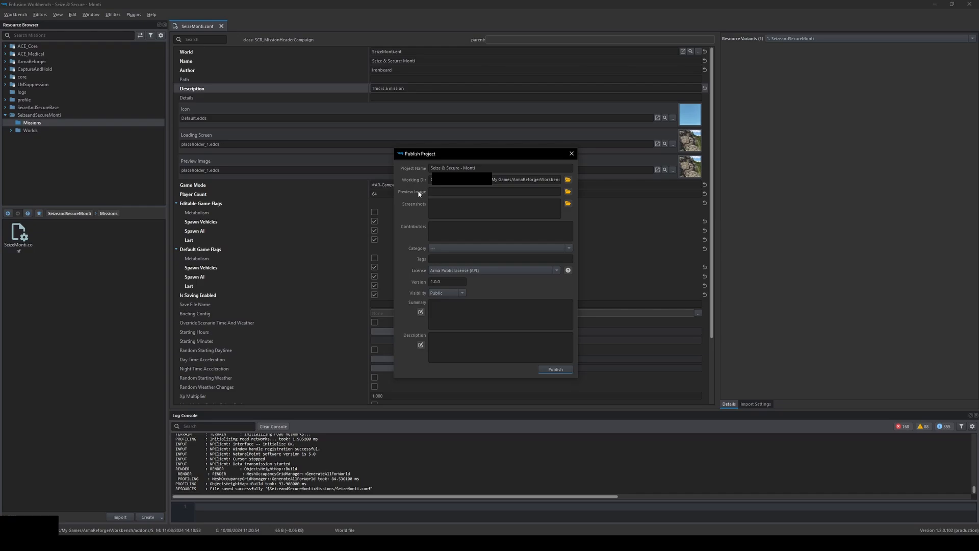
click(442, 191)
click(472, 247)
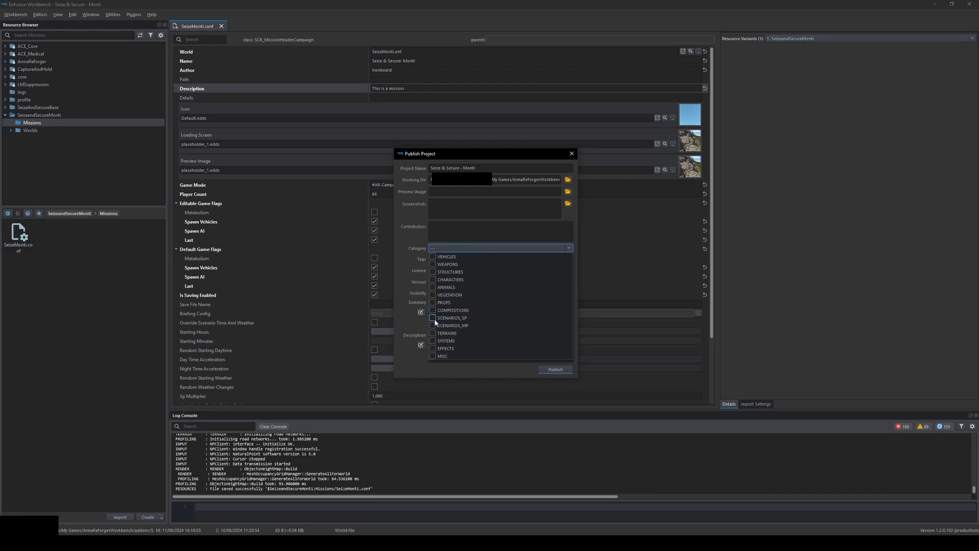
click(473, 247)
click(447, 259)
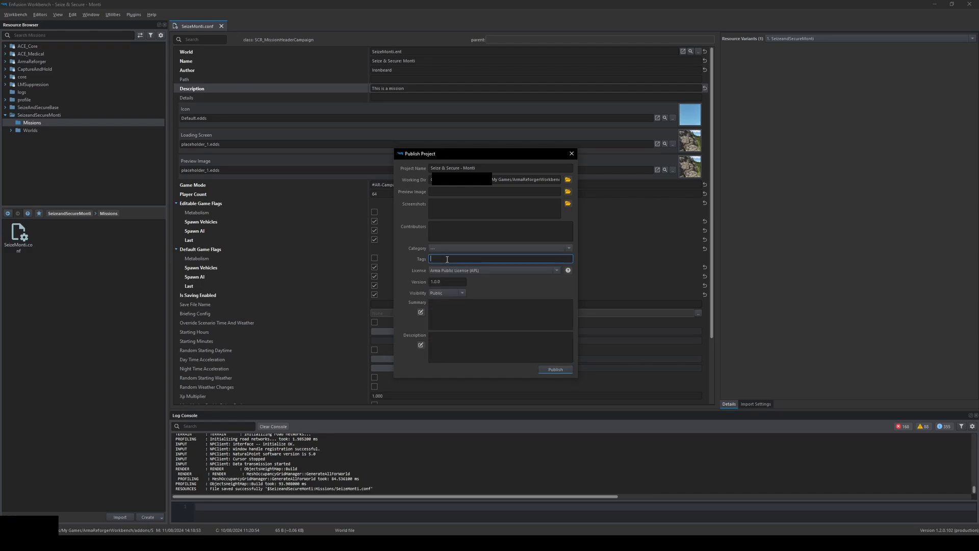
click(469, 320)
click(461, 353)
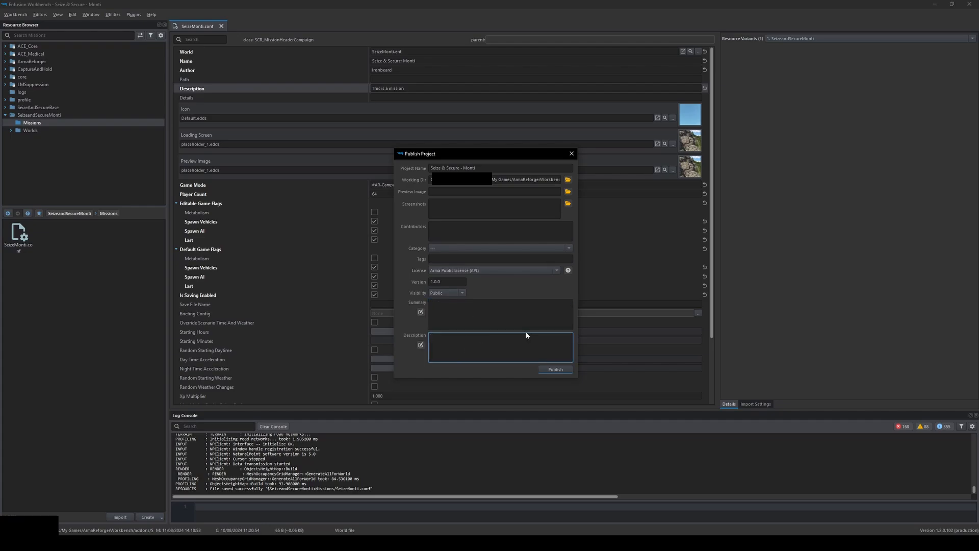
click(462, 294)
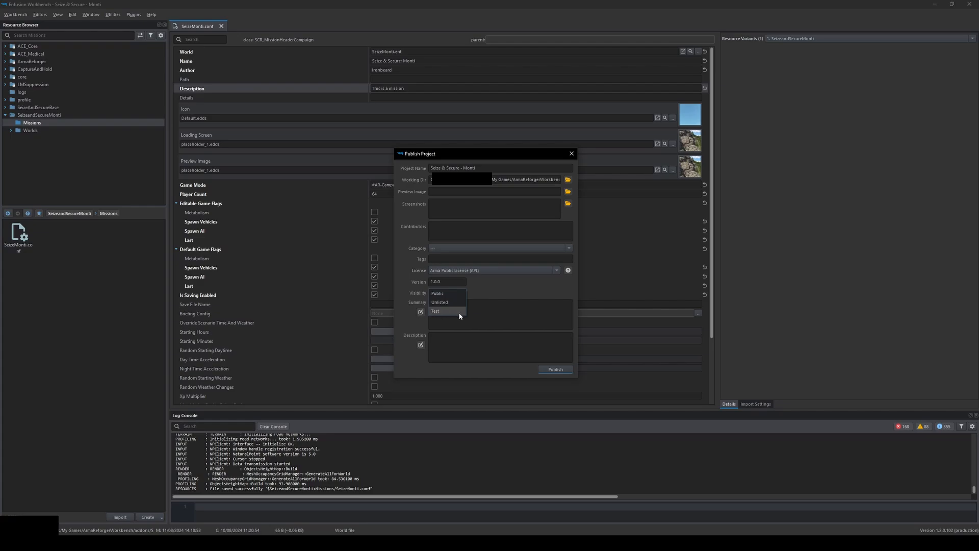
click(483, 285)
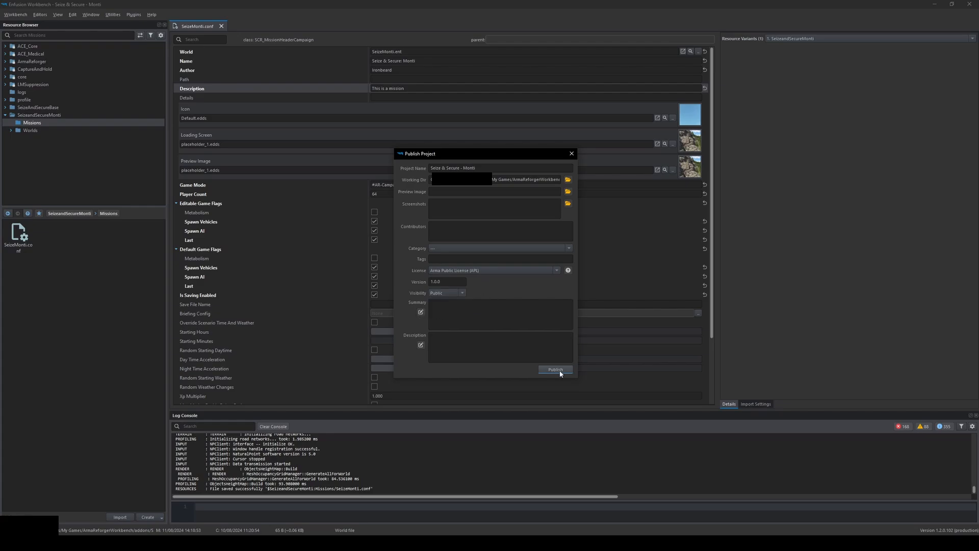
click(571, 155)
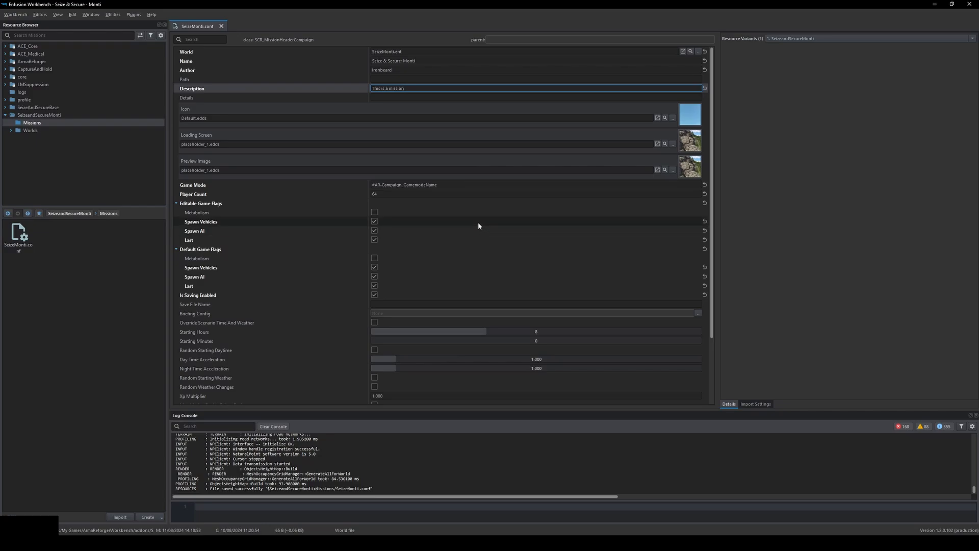